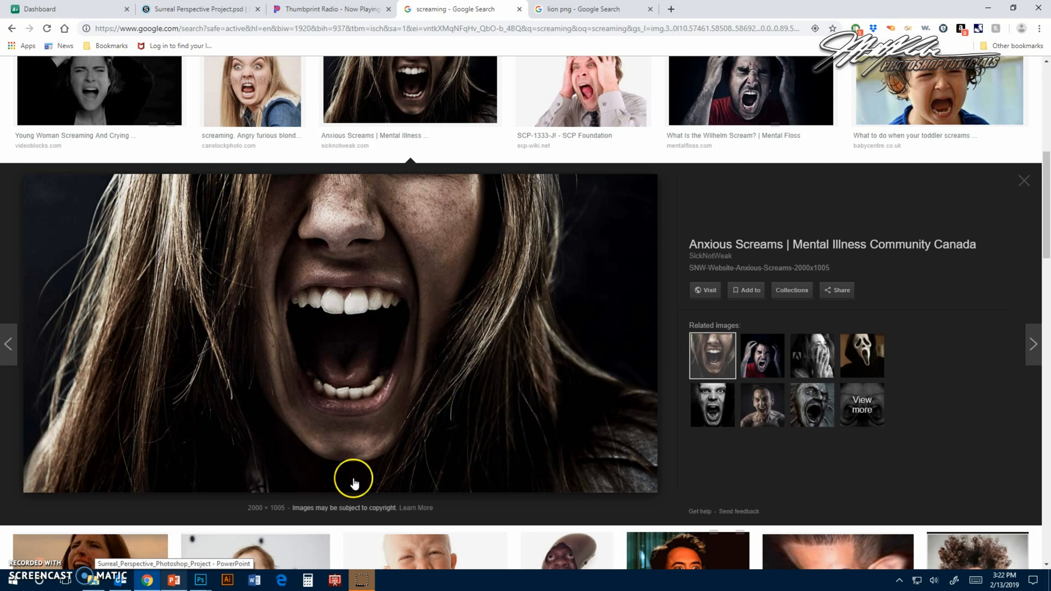
Step: Switch to the Surreal_Perspective_Project document in Photoshop and paste the copied screaming face into the selected large right wall with Paste Into
mouse_move(201, 579)
click(244, 554)
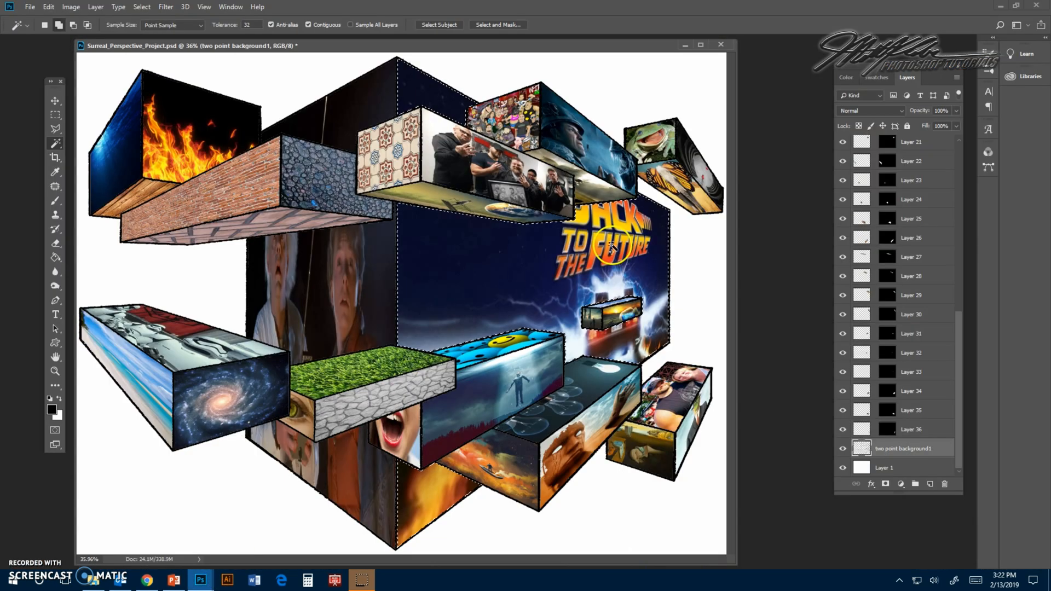
click(49, 7)
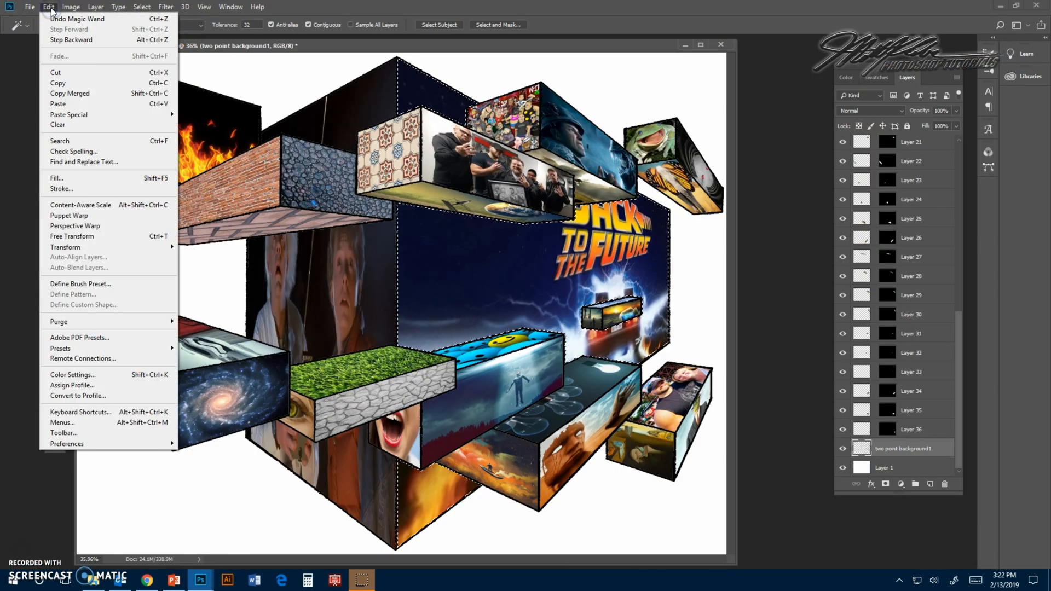
mouse_move(89, 116)
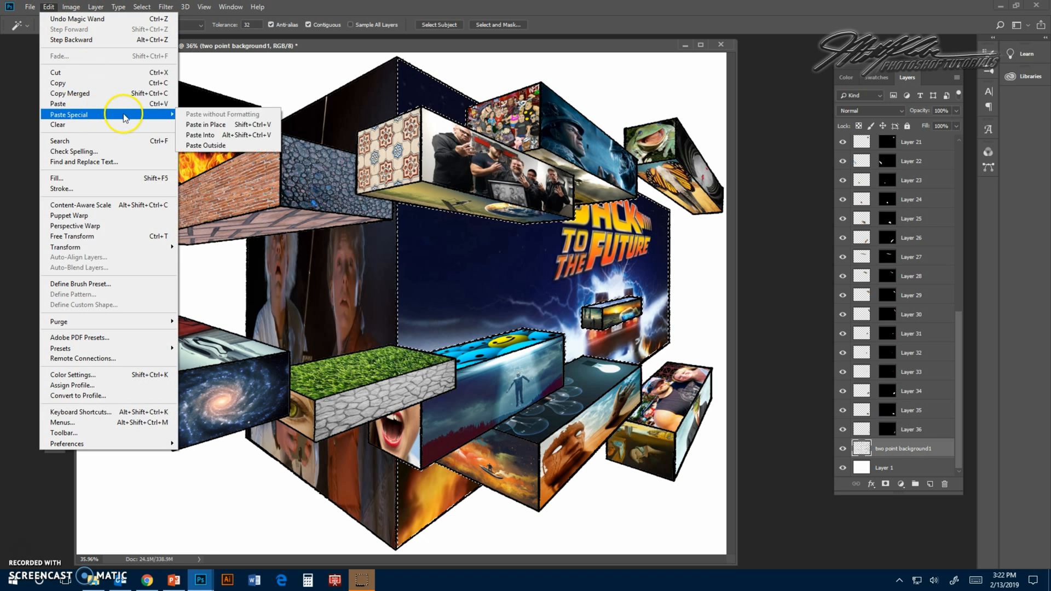
click(213, 137)
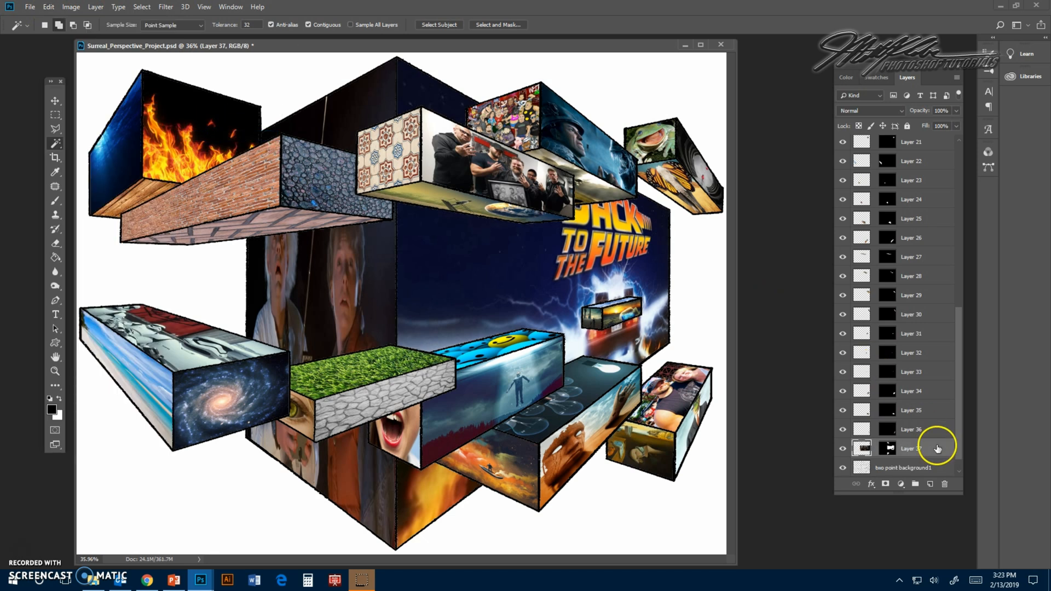
Step: Move the pasted screaming face layer, Layer 37, to the top of the layer stack above Layer 2
click(864, 449)
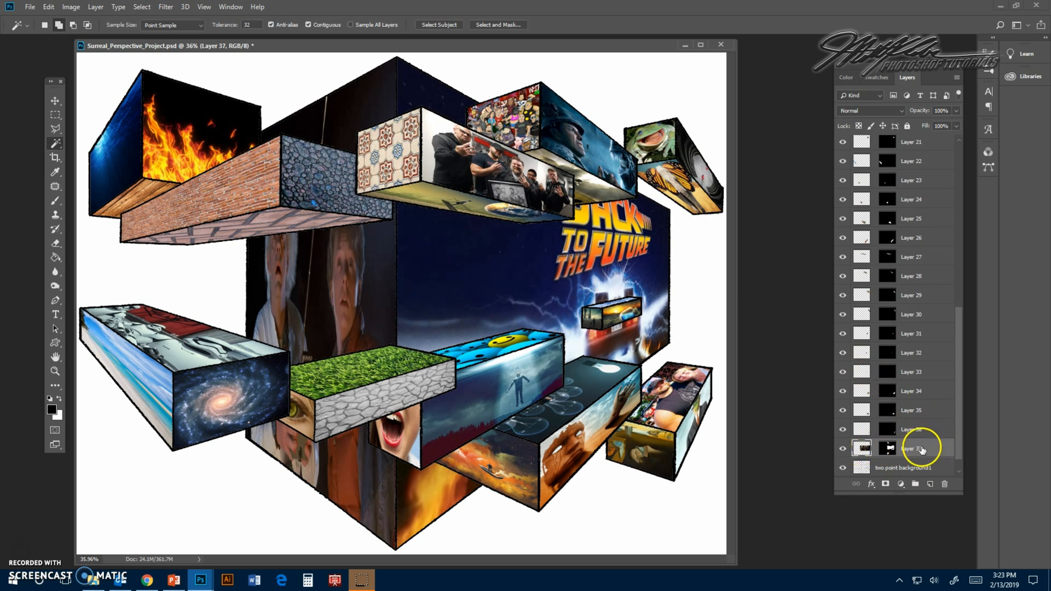
scroll(923, 438, down, 1)
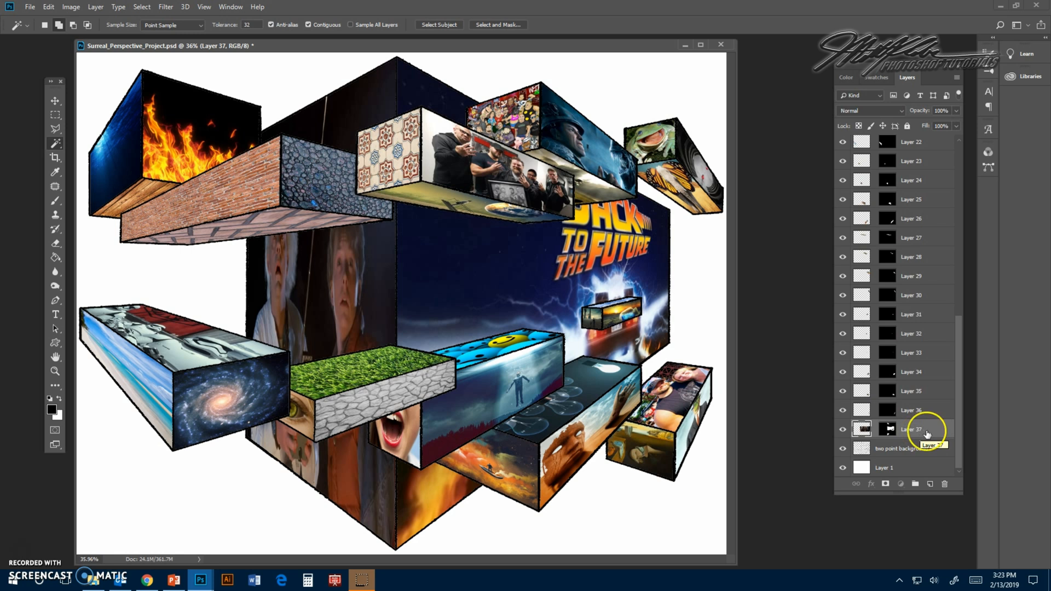
drag(931, 430, 920, 146)
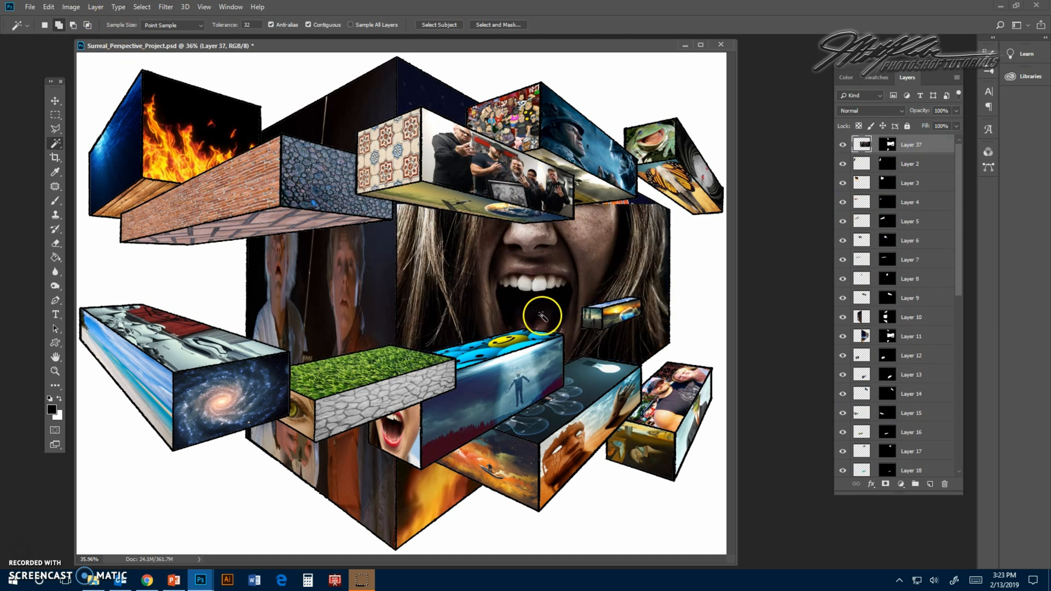
Step: Free Transform the screaming face, distorting its four corners to match the perspective of the large right wall, and apply it
click(49, 7)
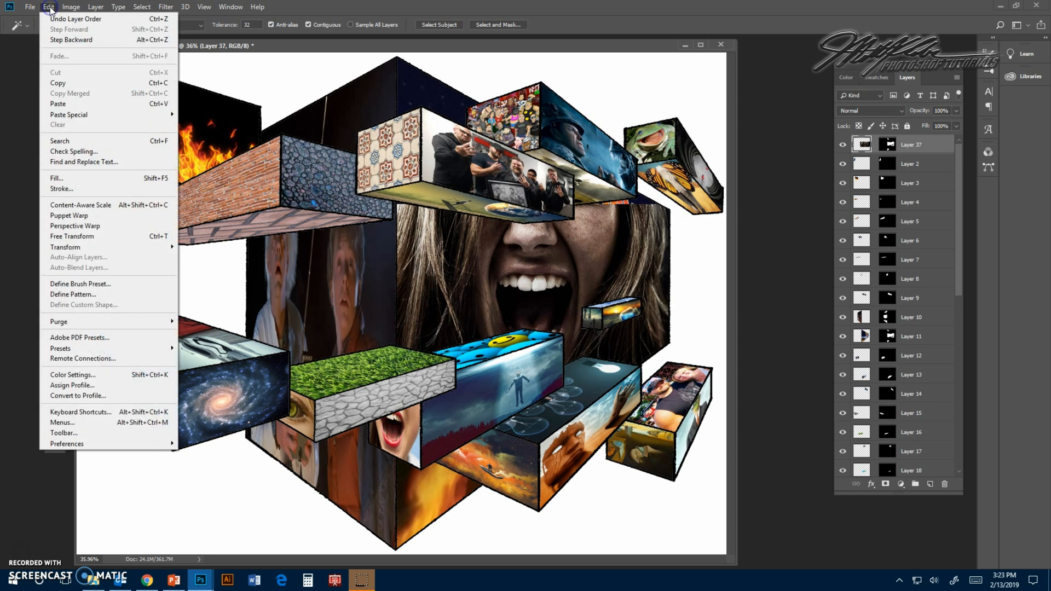
click(116, 236)
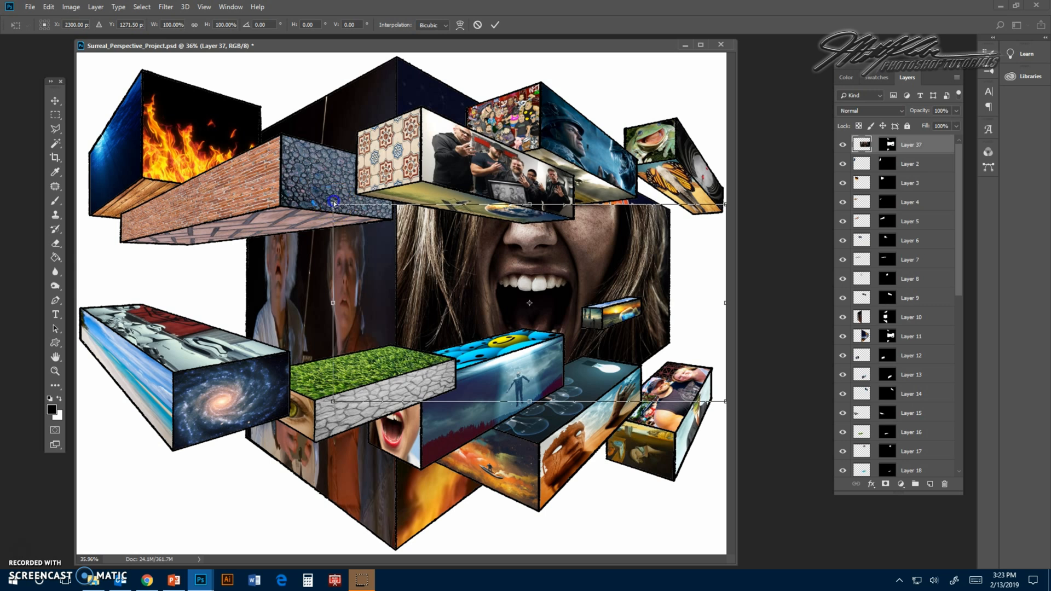
drag(334, 202, 394, 55)
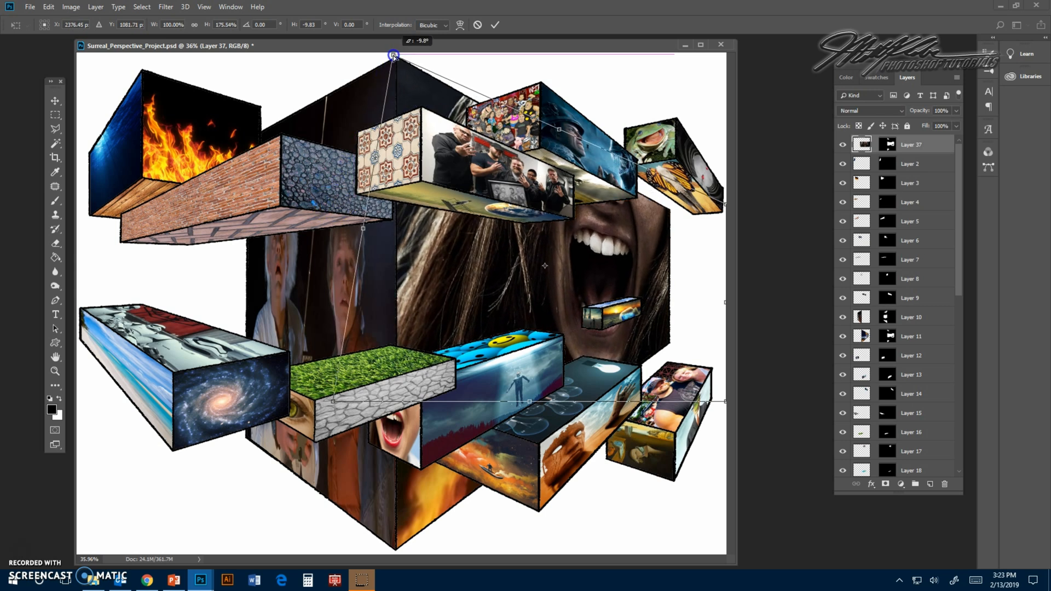
drag(332, 402, 391, 550)
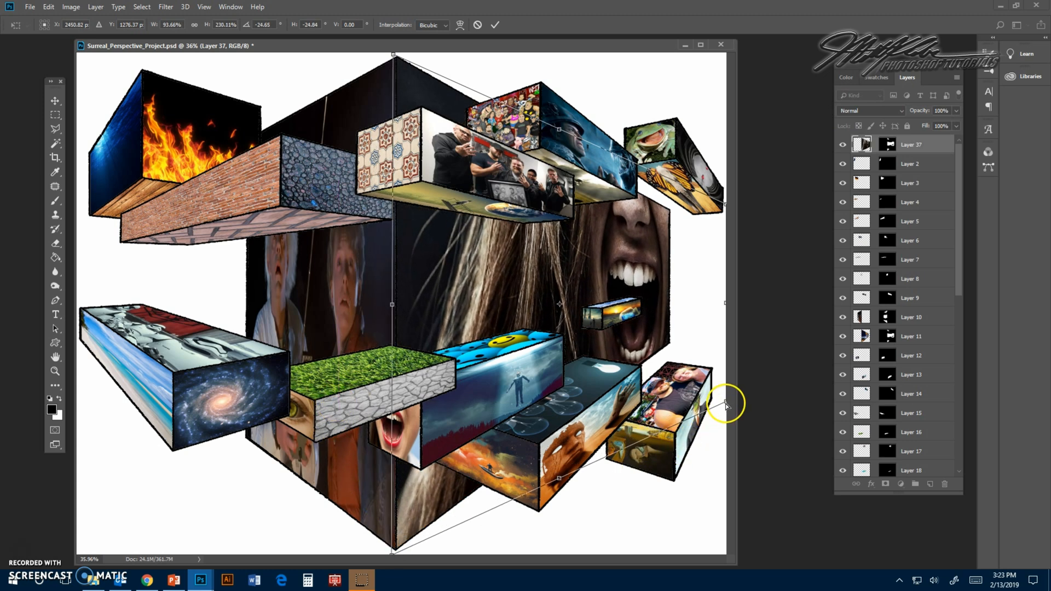
drag(726, 404, 675, 348)
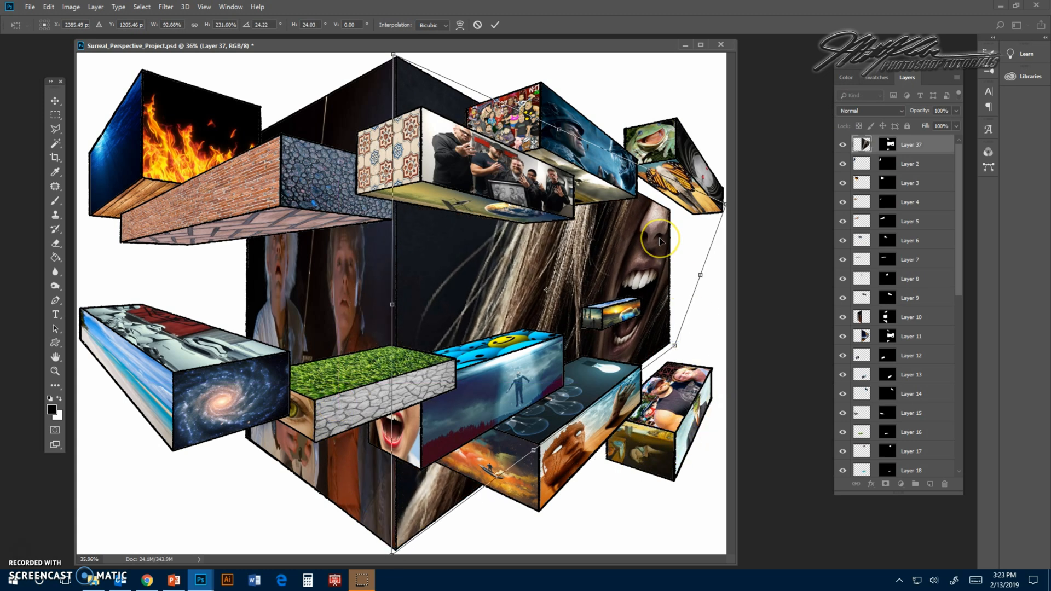
key(ctrl+minus)
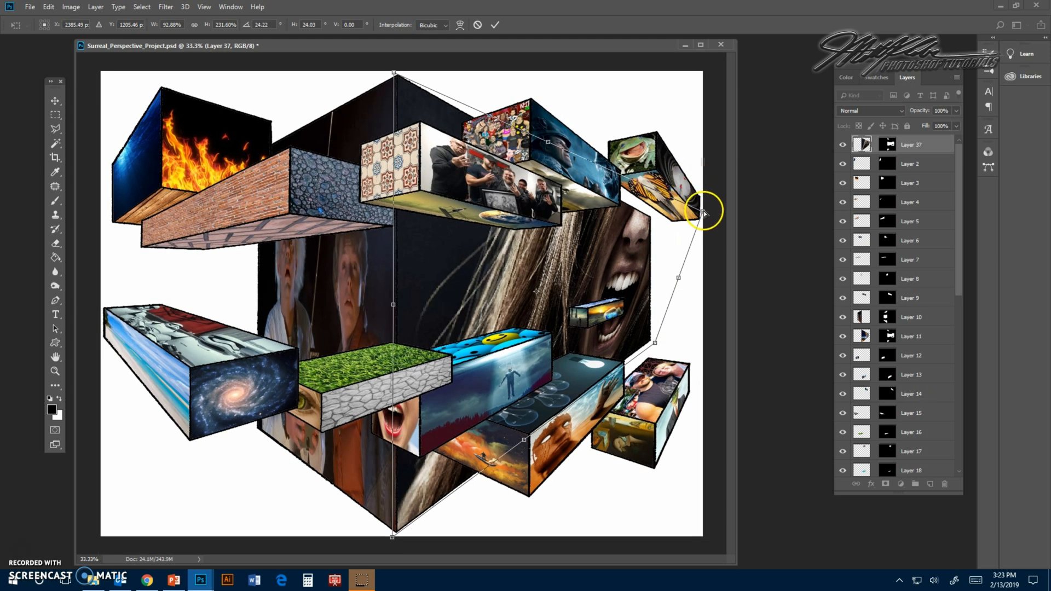
drag(703, 212, 655, 214)
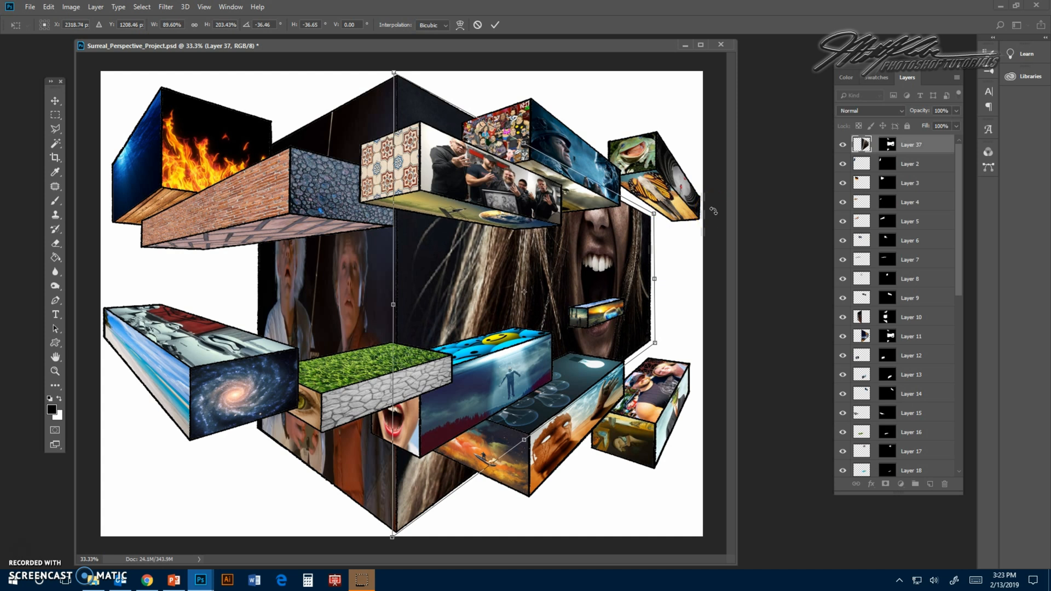
key(Return)
key(w)
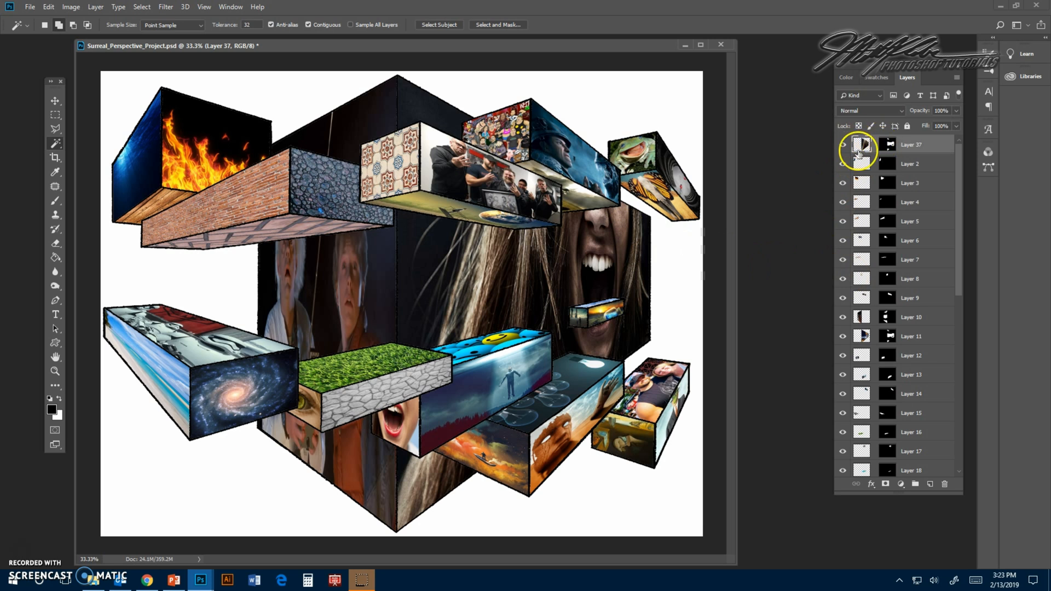
Step: Try out successive blend modes on Layer 37, starting with Dissolve, and set it to Exclusion
click(895, 110)
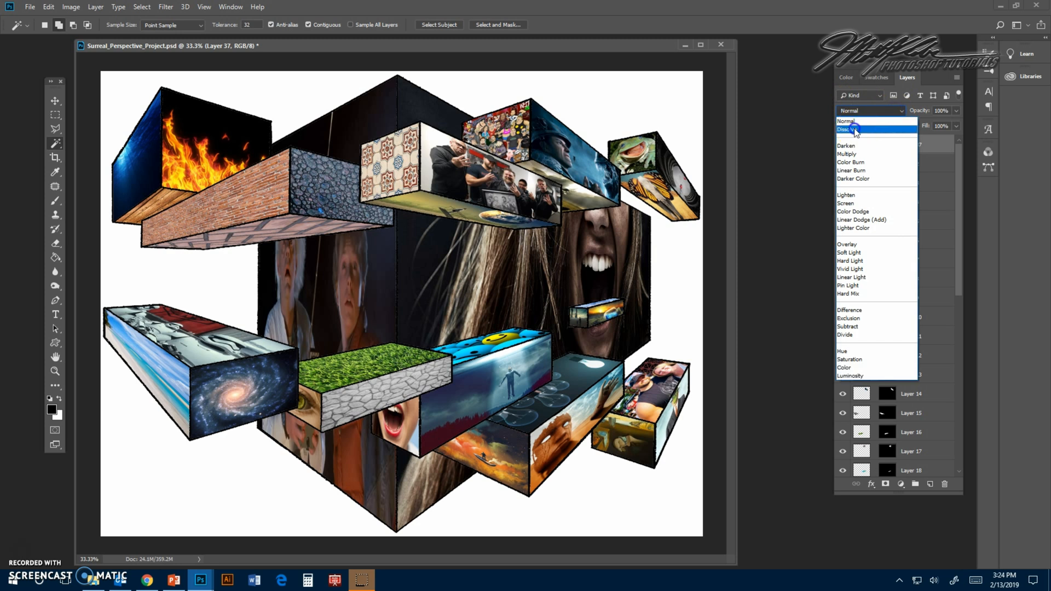
click(856, 131)
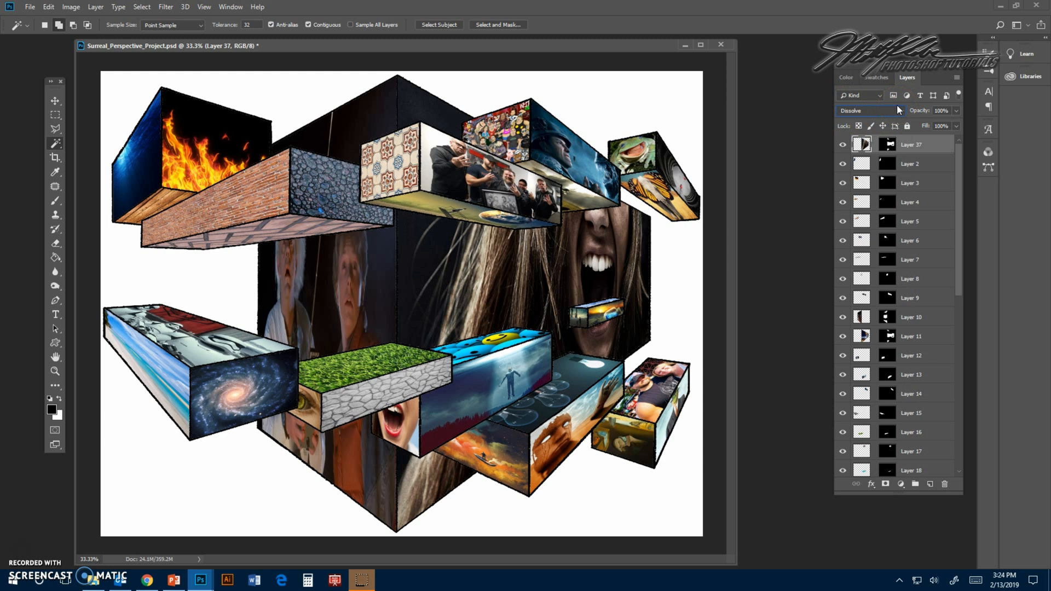
key(Down)
key(Down)
key(Down)
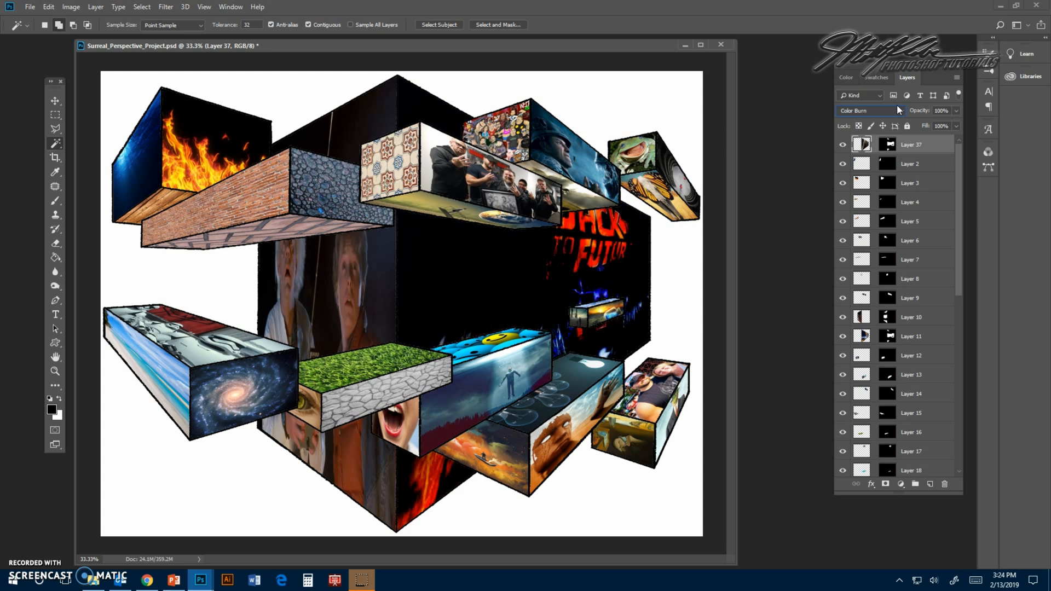
key(Down)
key(Down)
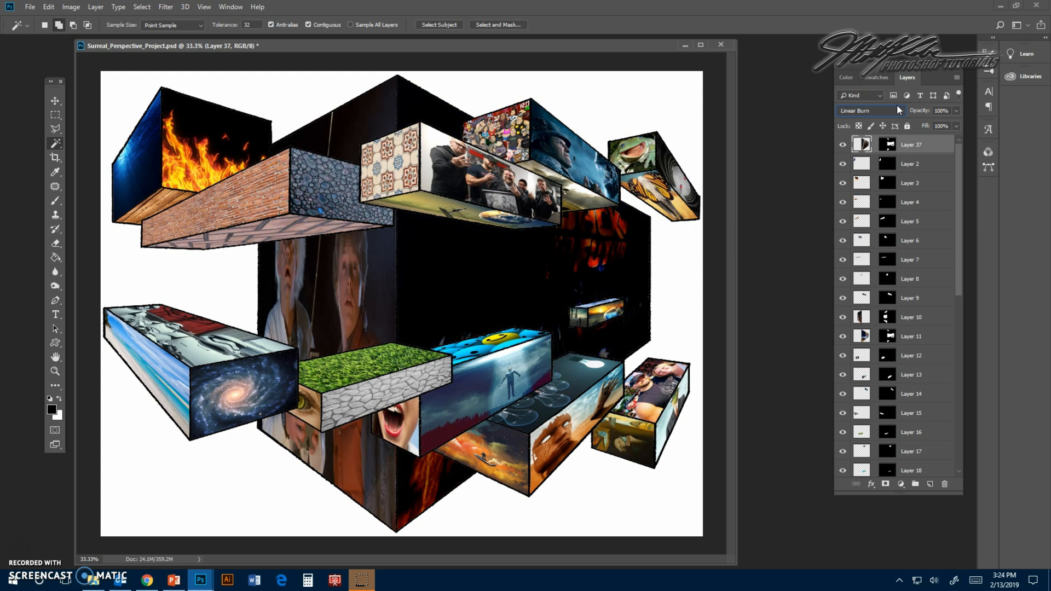
key(Down)
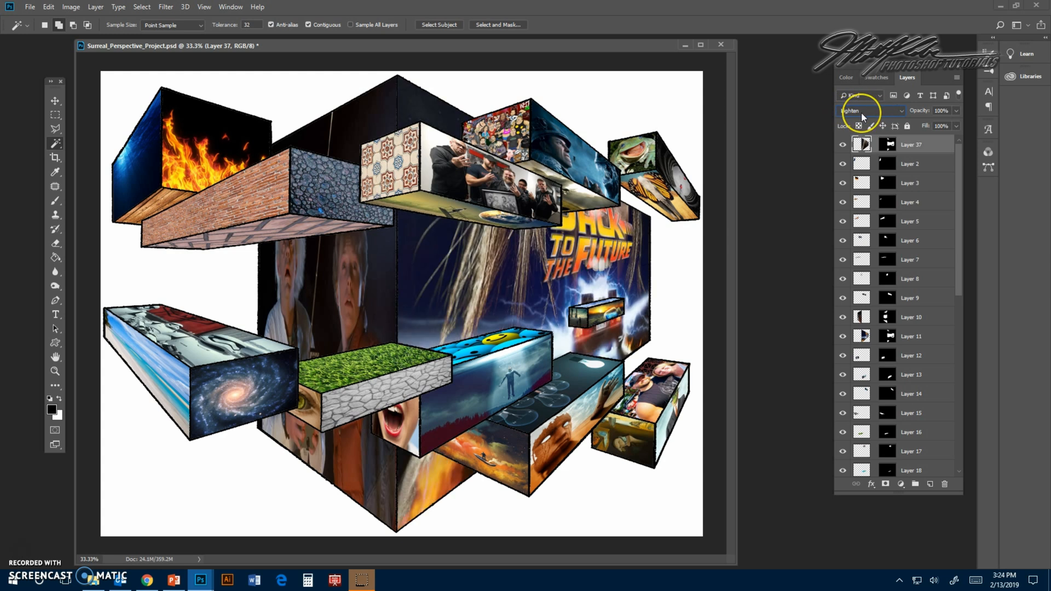
key(Down)
key(Down)
key(Down)
key(Down)
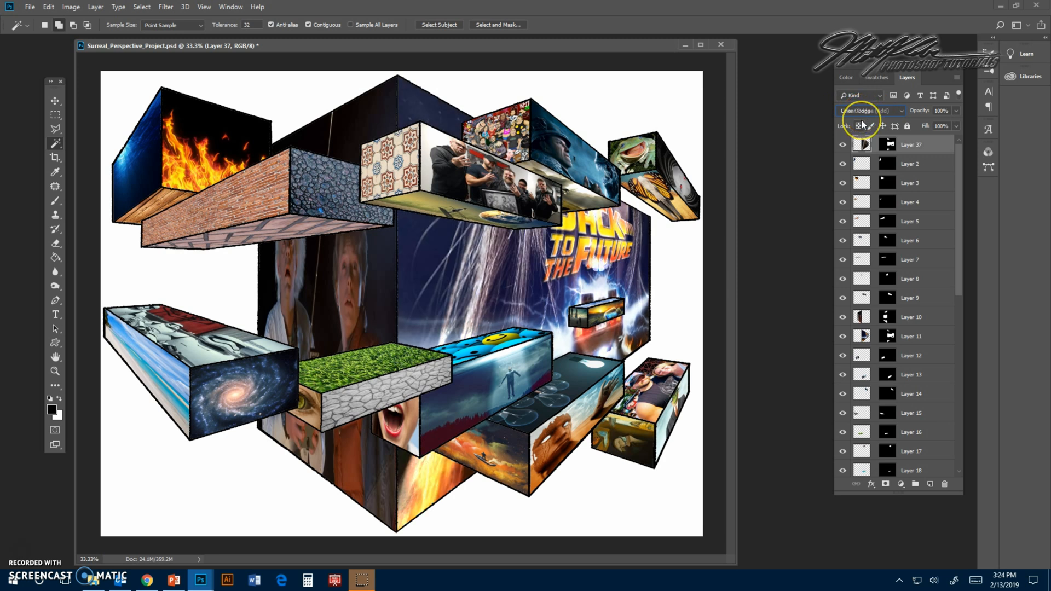
key(Down)
key(Down)
key(Down)
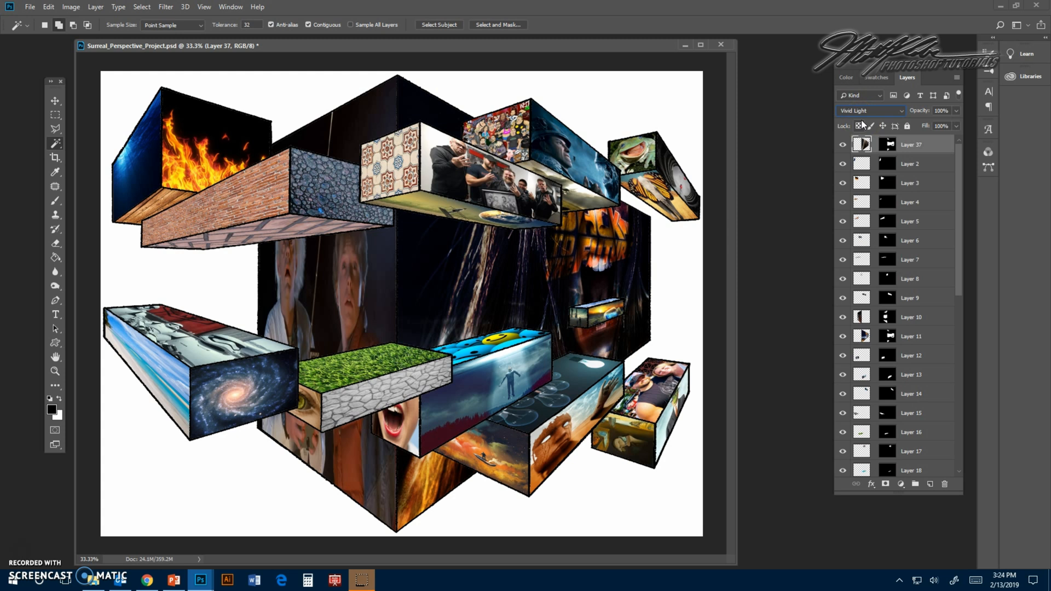
key(Down)
key(Down)
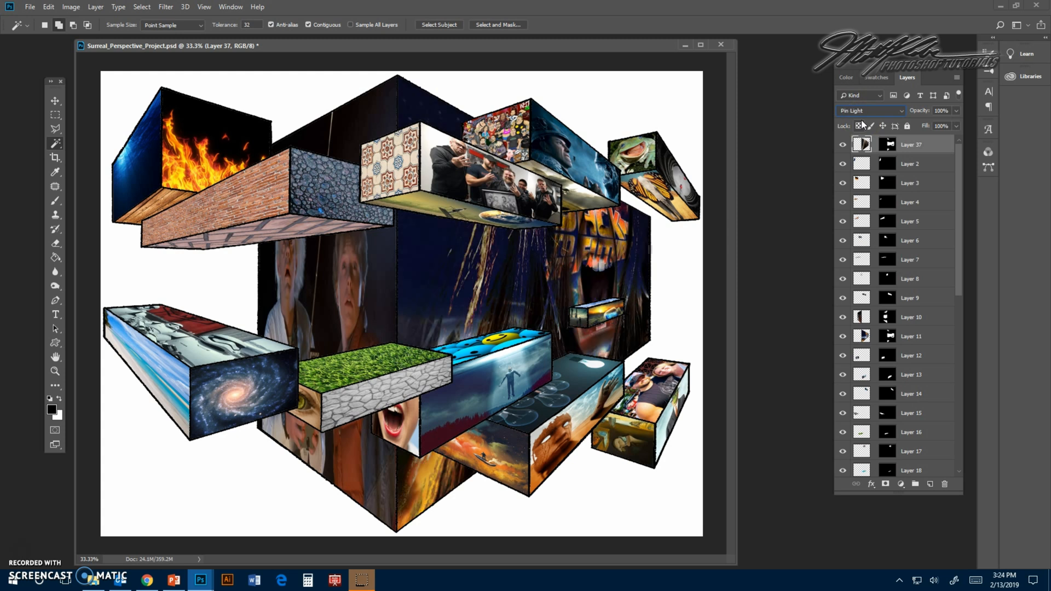
key(Down)
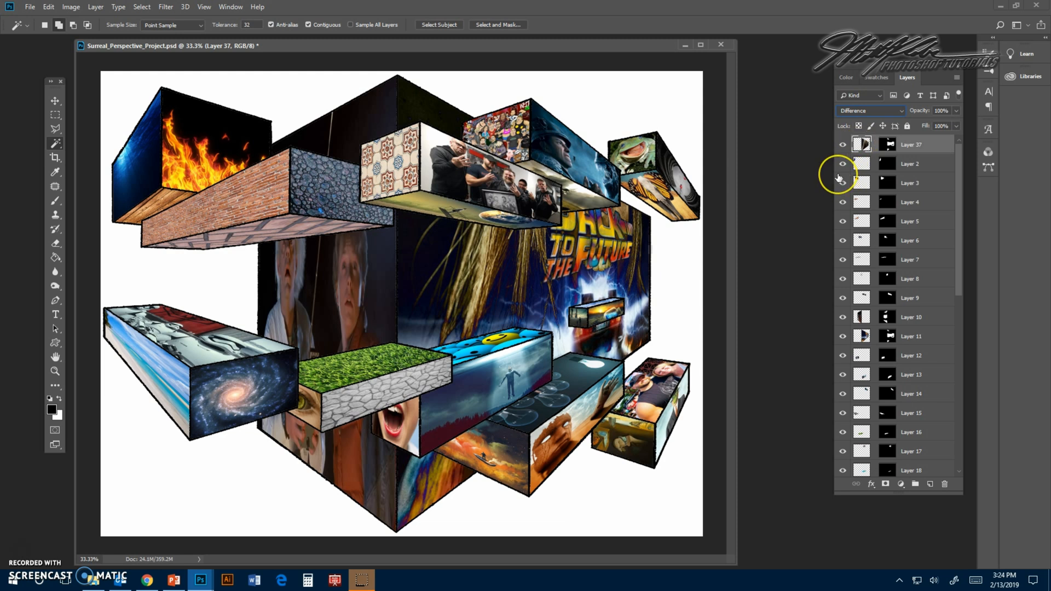
key(Up)
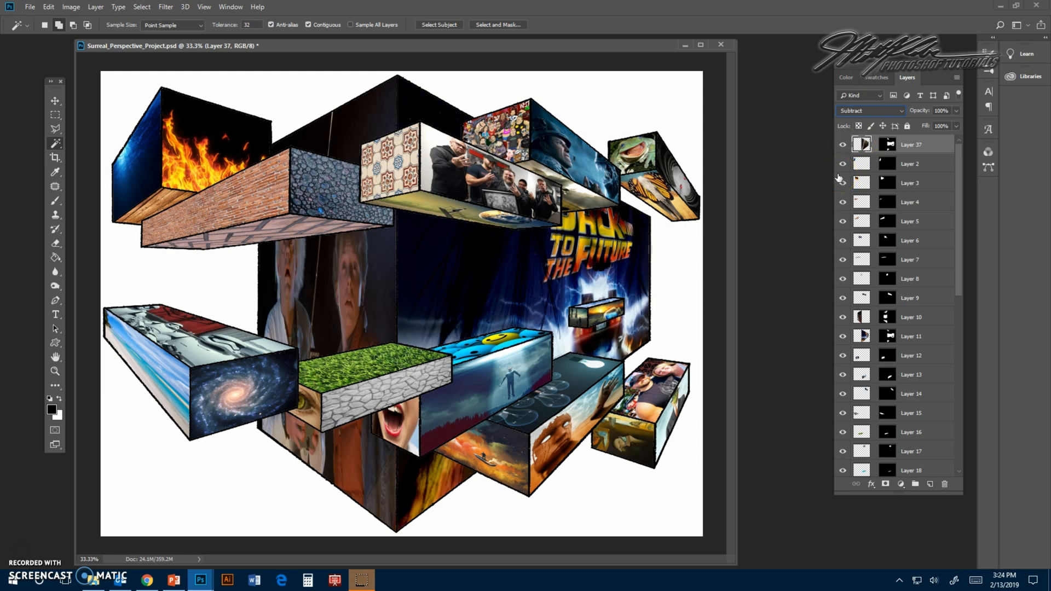
key(Down)
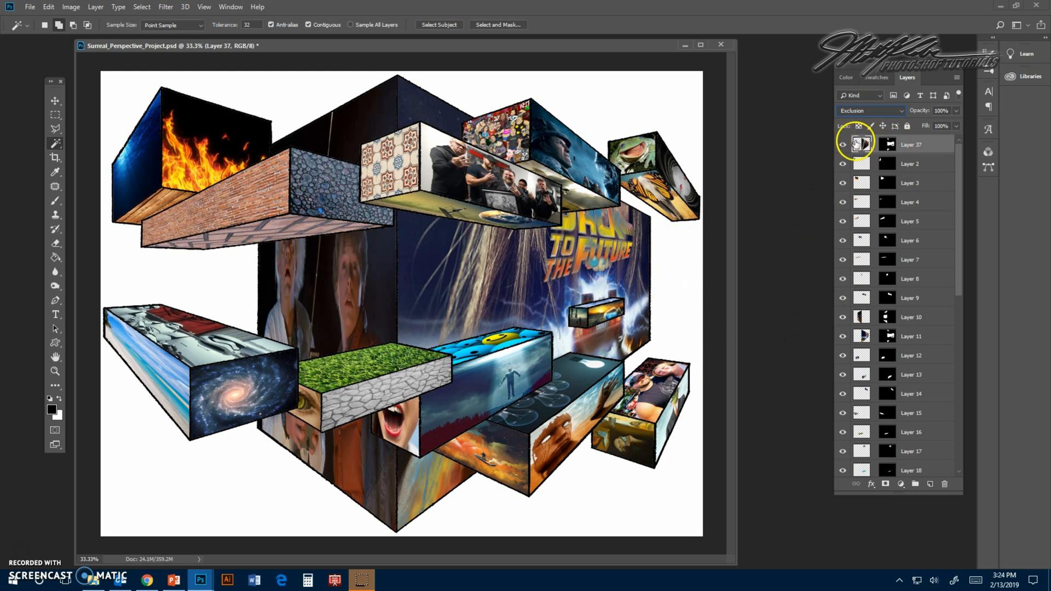
click(861, 112)
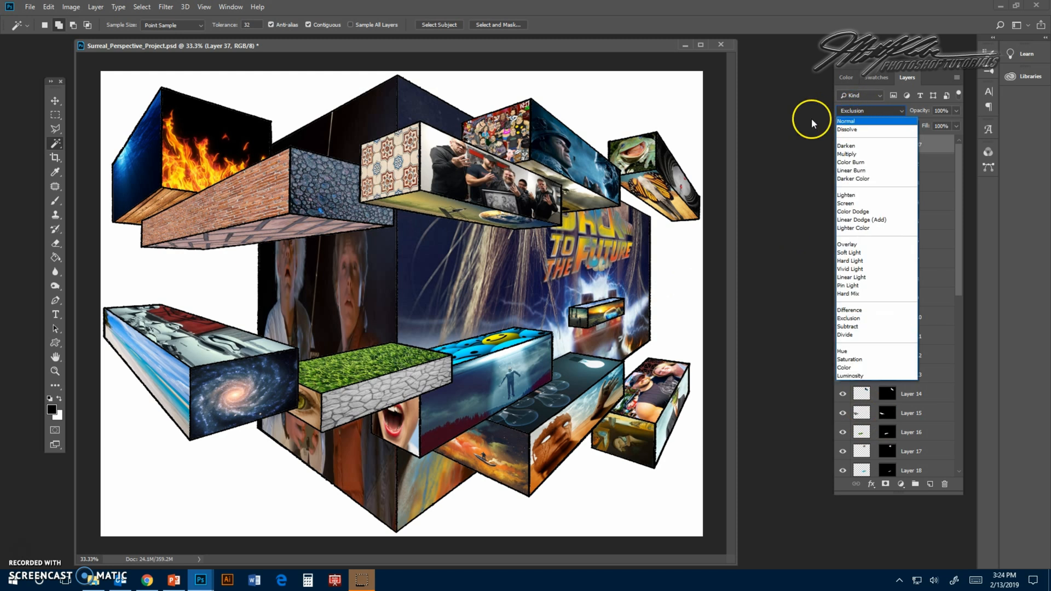
click(783, 119)
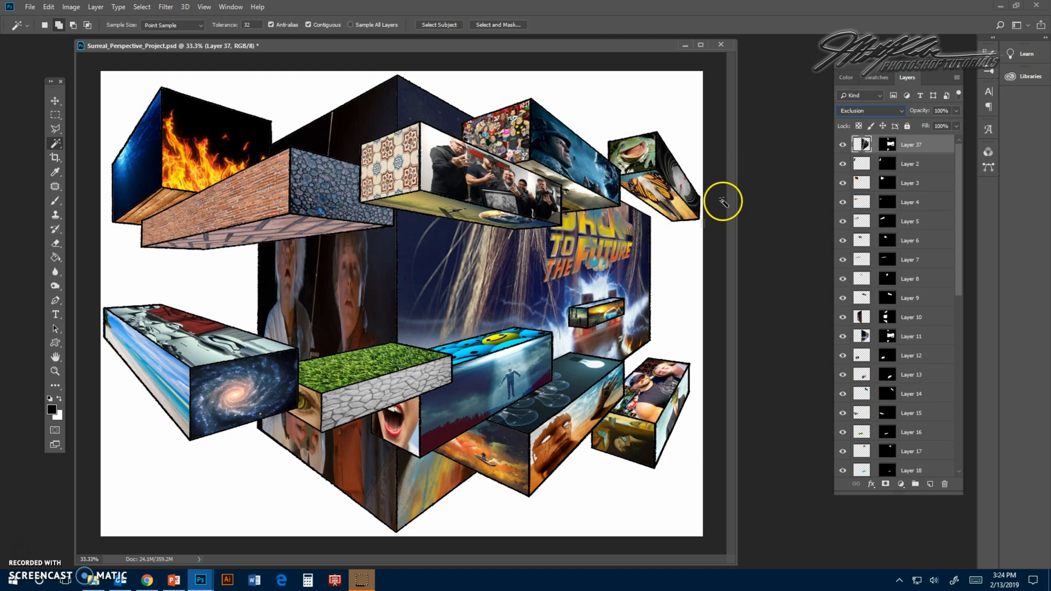
Step: Select the empty area surrounding the boxes on the two point background1 layer with the Magic Wand
scroll(898, 427, down, 3)
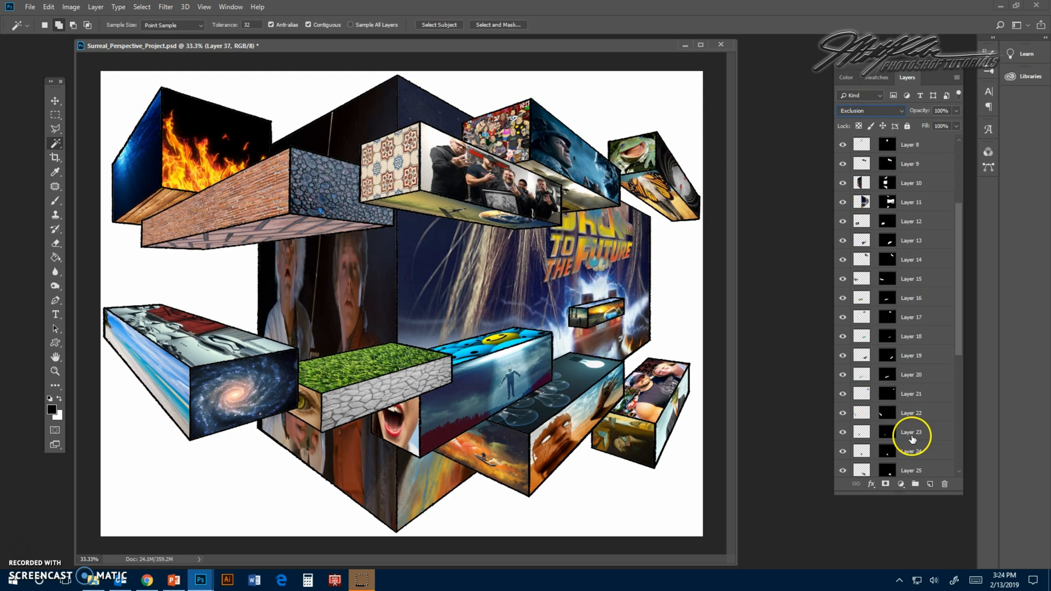
scroll(912, 440, down, 5)
click(912, 450)
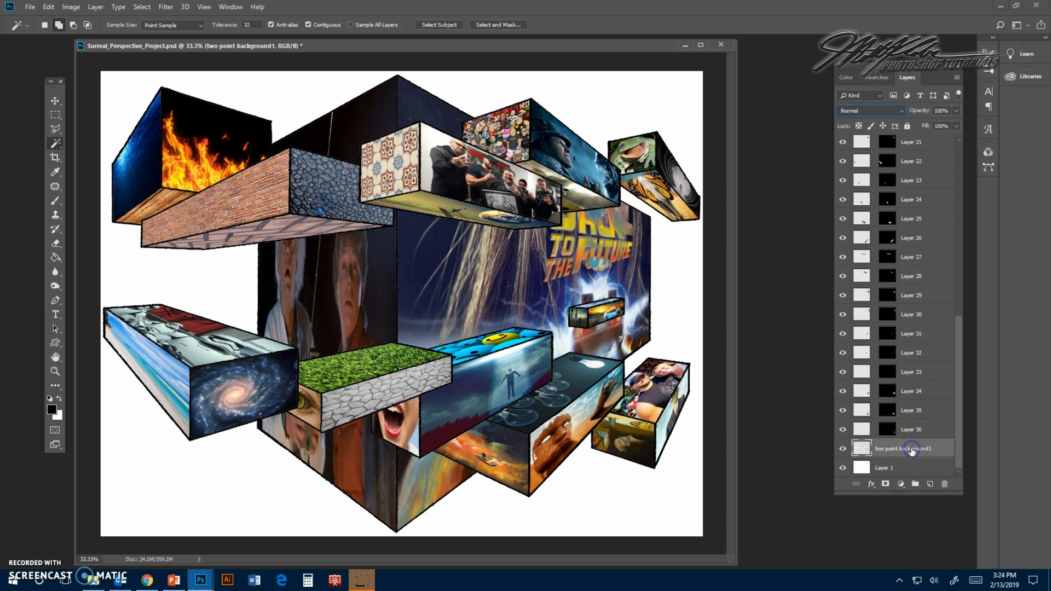
click(675, 254)
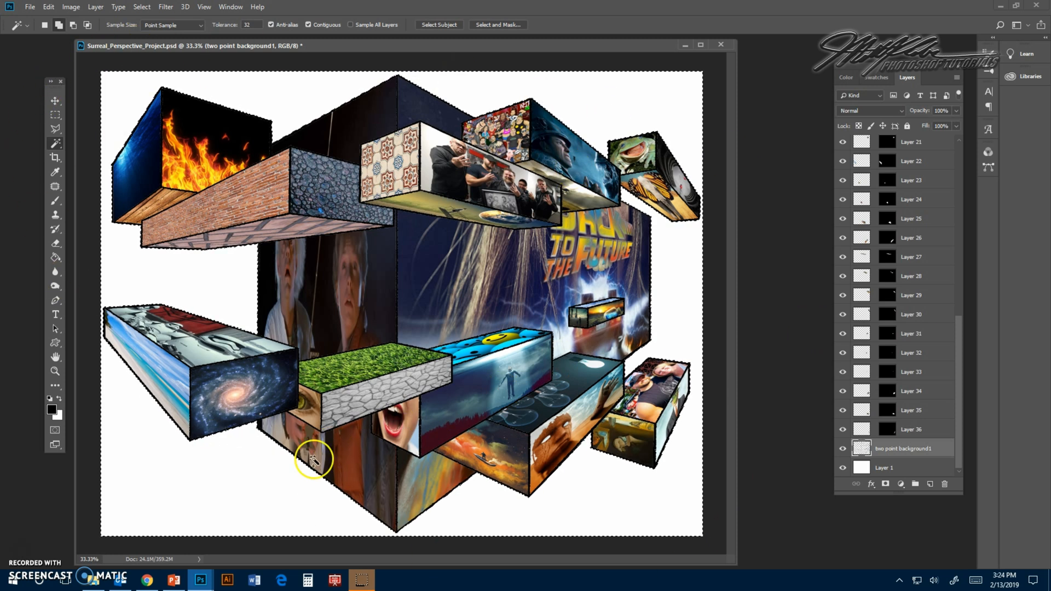
Step: Switch to Chrome and replace the "screaming" image search with a Google Images search for "clouds"
mouse_move(137, 581)
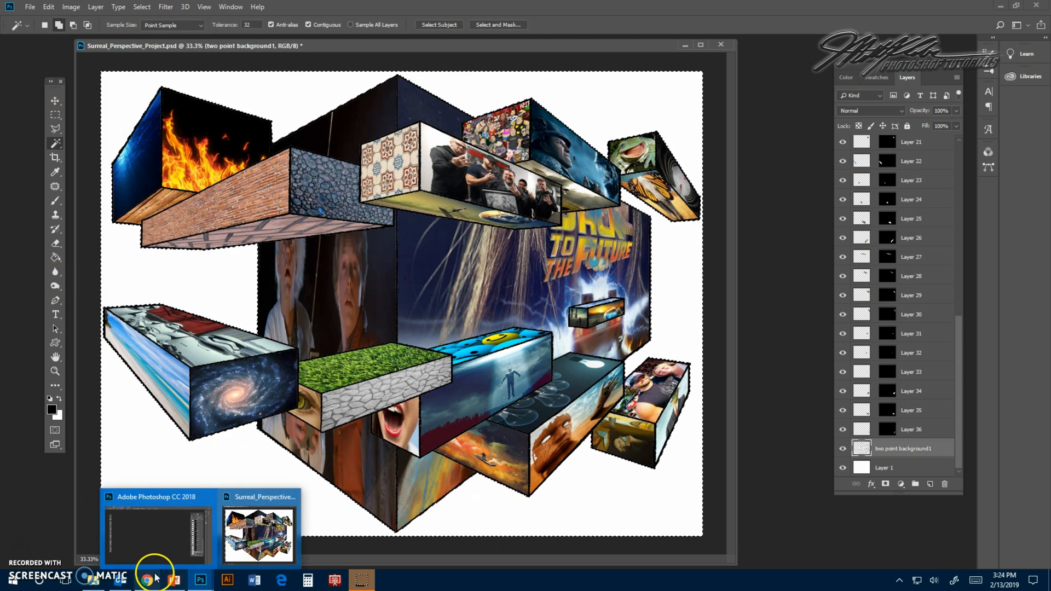
click(144, 584)
scroll(277, 310, up, 6)
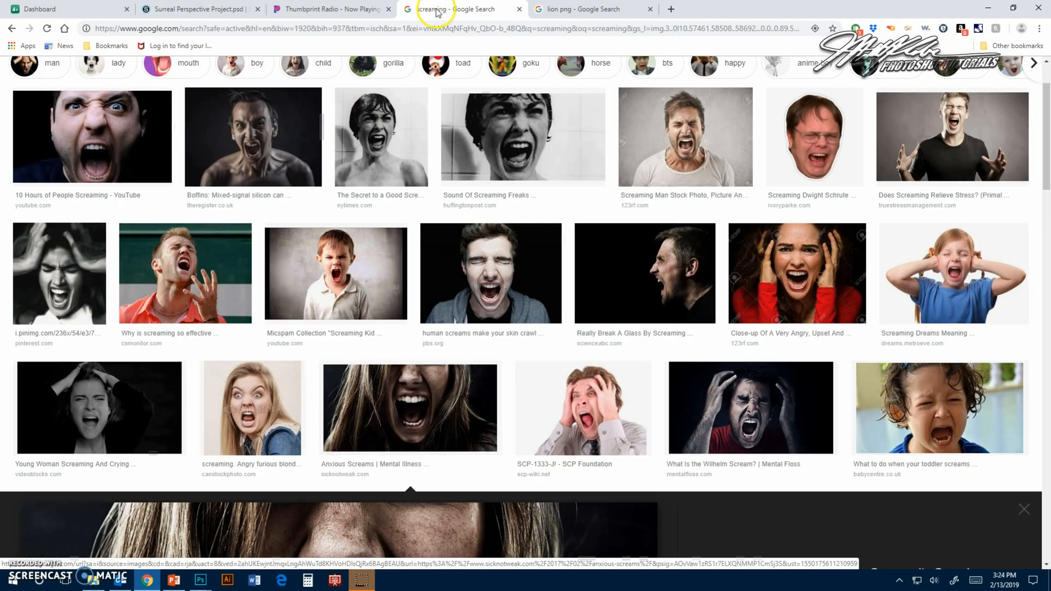
scroll(244, 104, up, 2)
drag(175, 82, 40, 81)
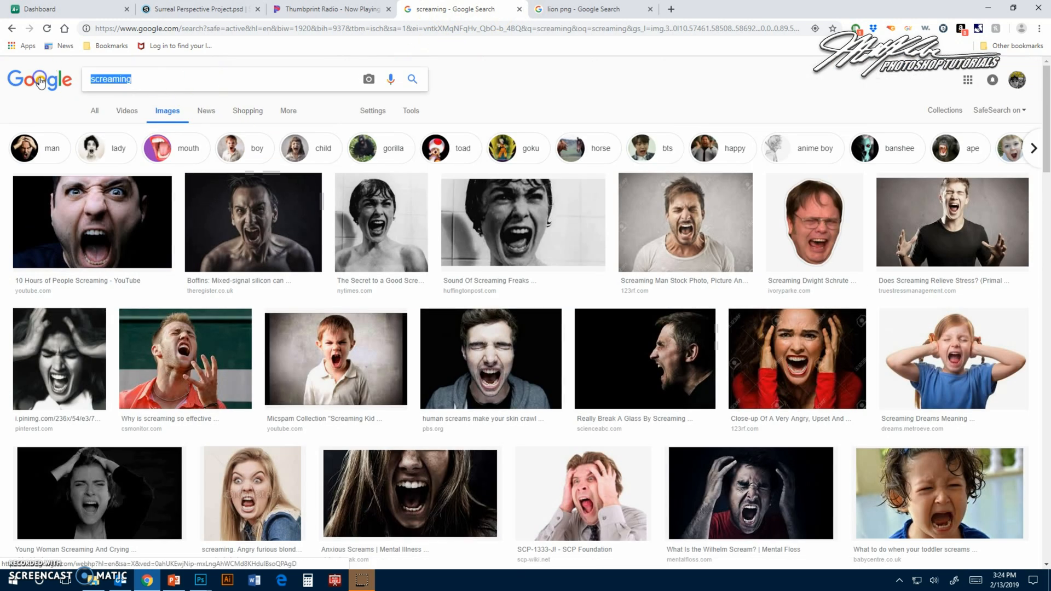
text(clouds)
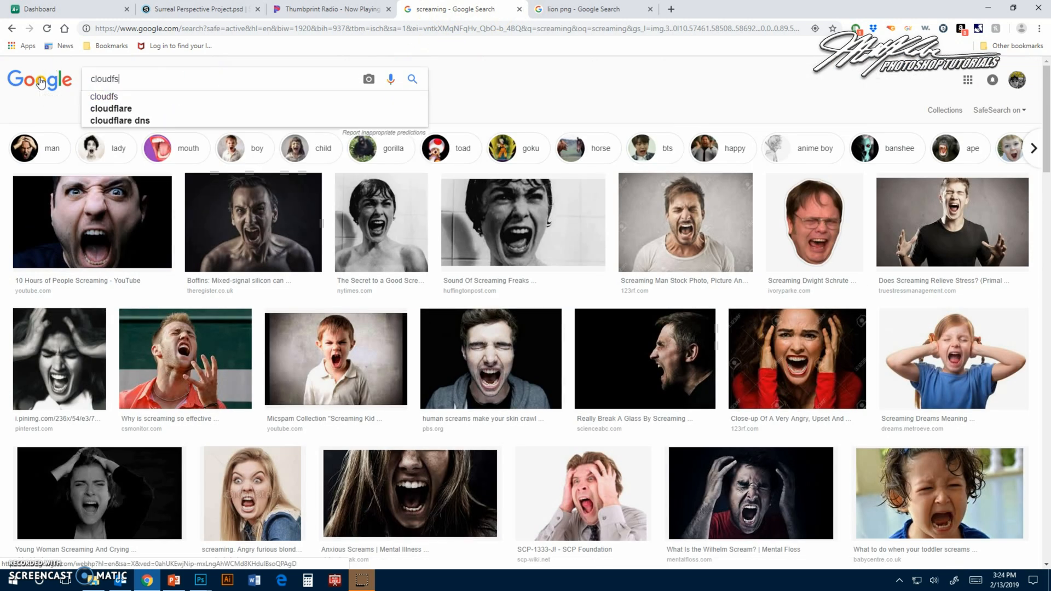
key(Return)
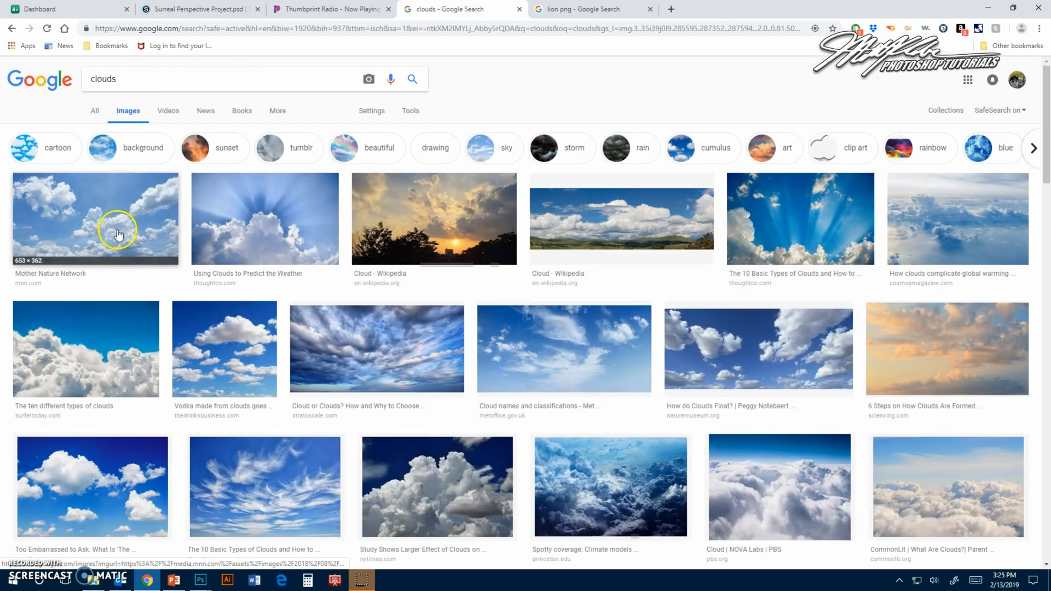
Step: Limit the cloud results to Large images, preview the "How do Clouds Float?" picture and copy the image
click(408, 109)
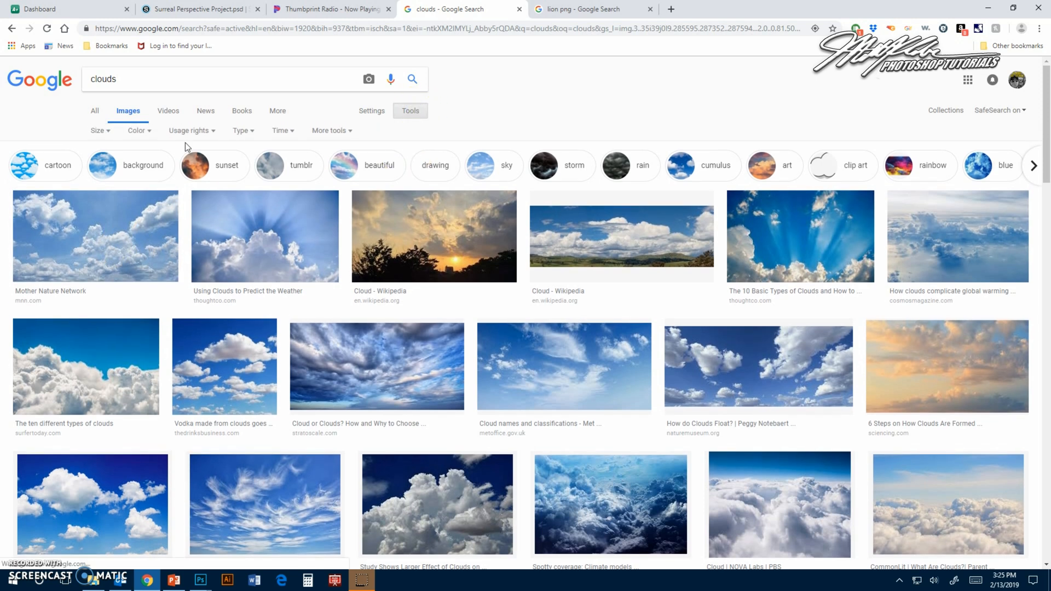
click(95, 131)
click(99, 162)
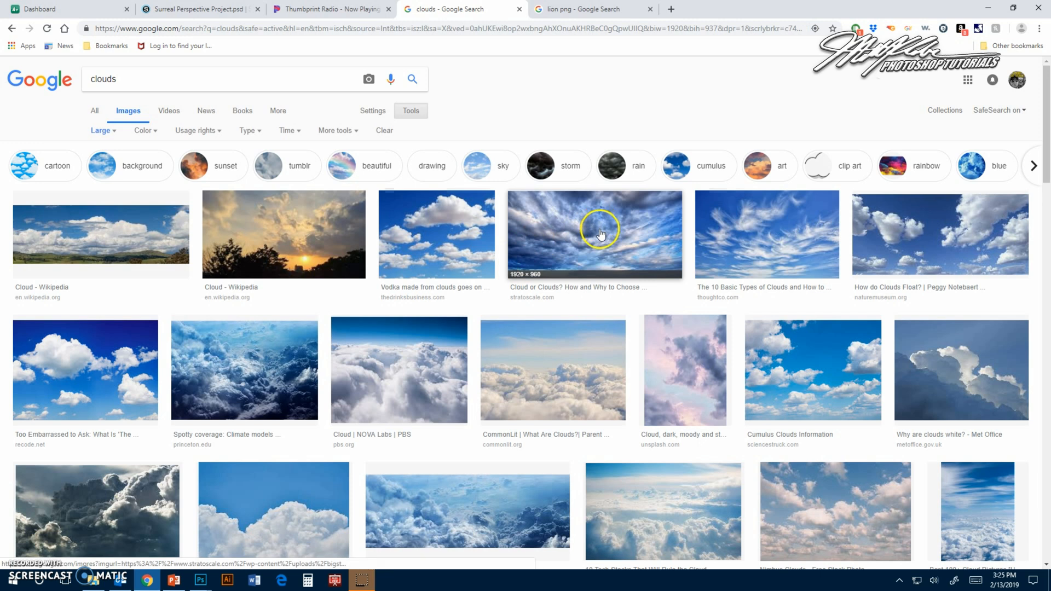
click(979, 241)
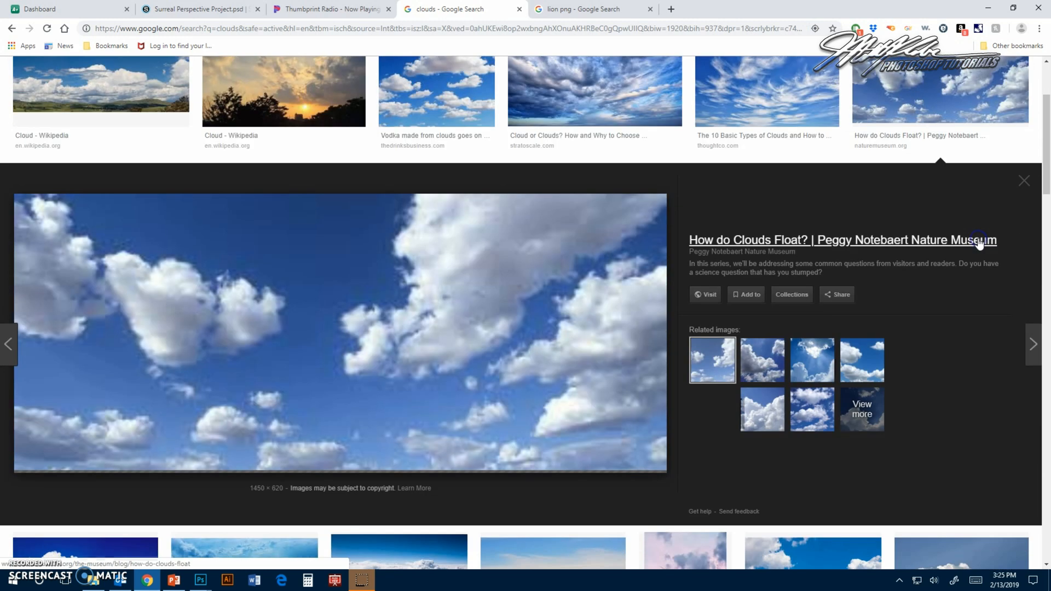
right_click(344, 256)
click(353, 371)
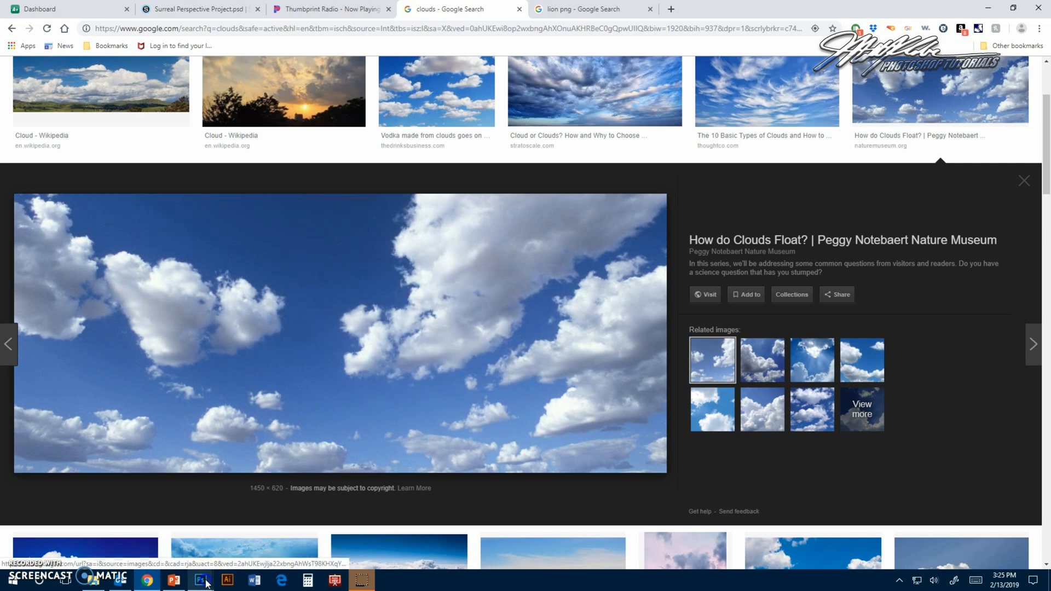
Step: Switch to Photoshop and use Paste Into to place the copied clouds inside the selected background area
mouse_move(206, 583)
click(246, 539)
click(49, 7)
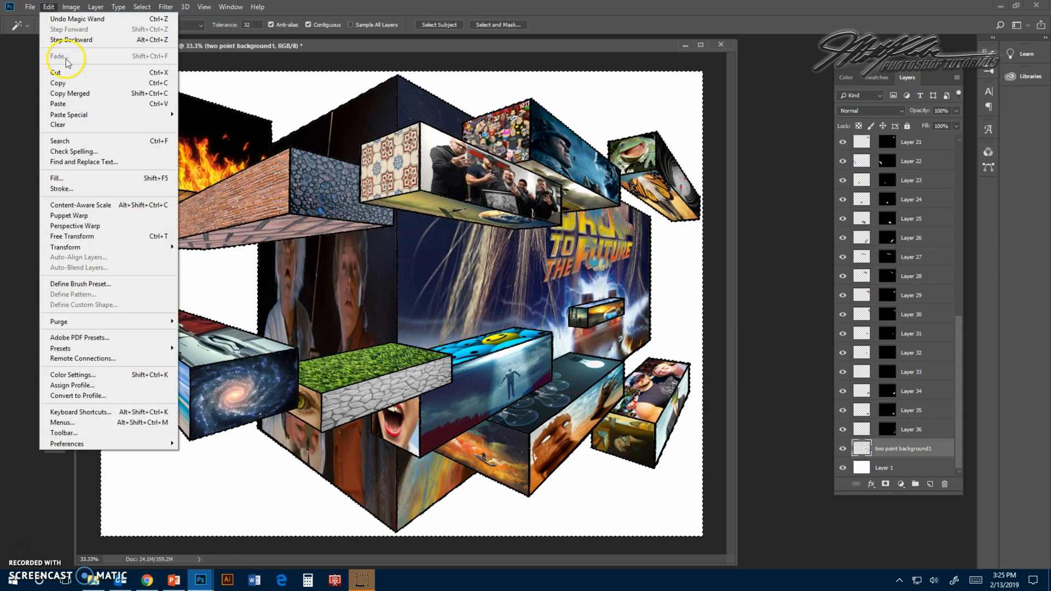
mouse_move(71, 115)
click(212, 135)
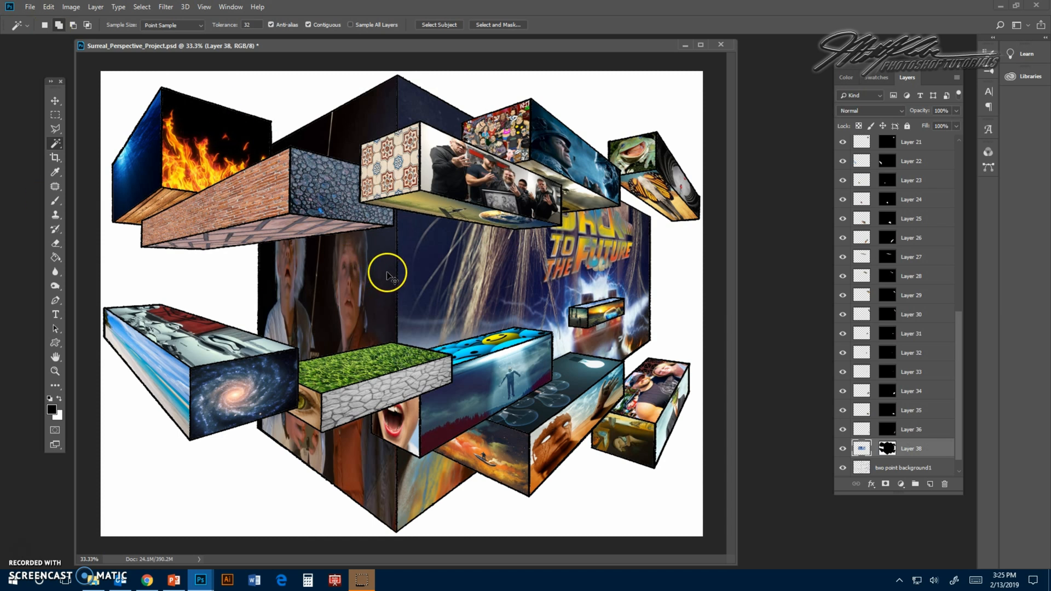
Step: Free Transform the clouds on Layer 38, stretching them to about 236% width and 412% height to cover the whole canvas
key(ctrl+t)
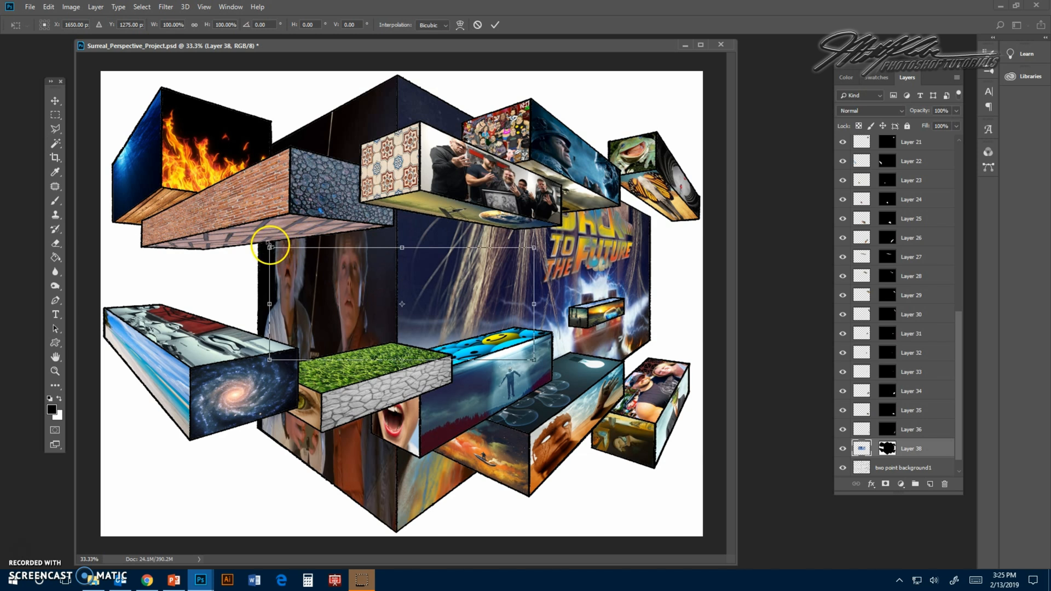
drag(270, 247, 112, 52)
drag(534, 359, 705, 538)
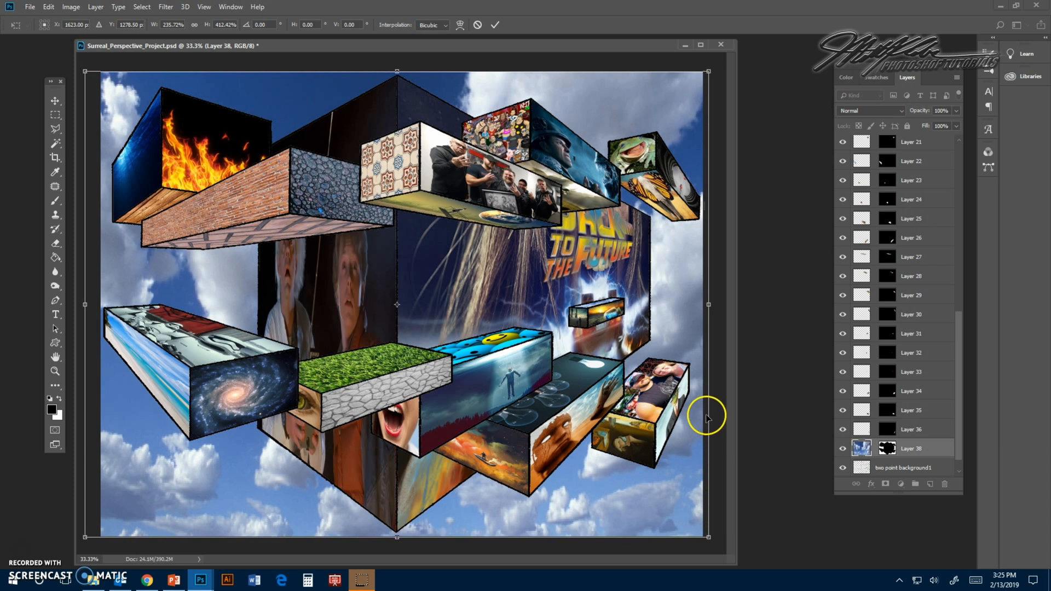
key(Return)
key(w)
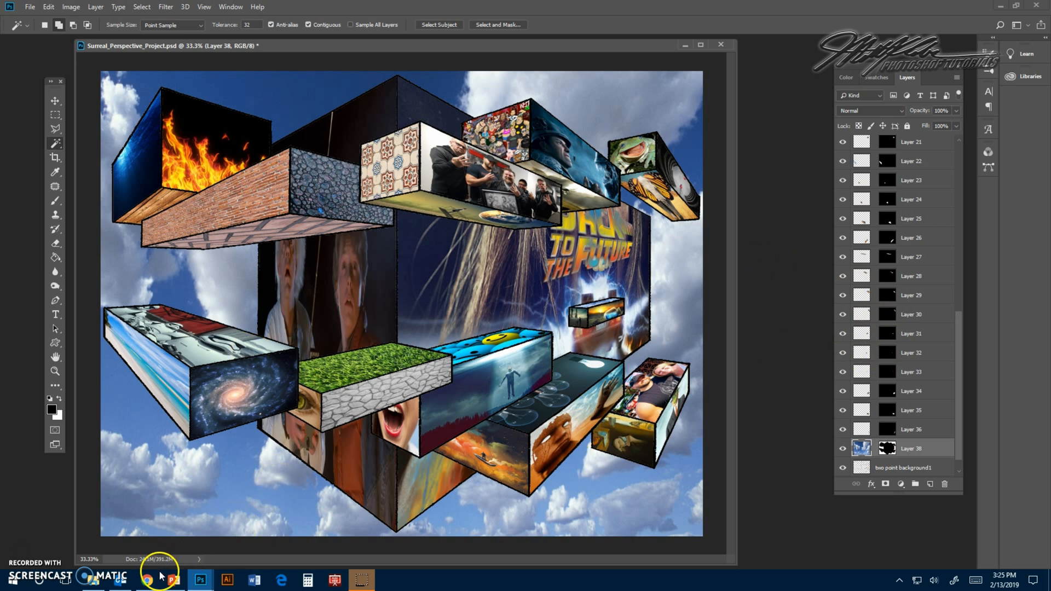
Step: Switch to PowerPoint and review the Requirements slide's points on layer styles and three "figures/objects", then return to Photoshop
mouse_move(156, 580)
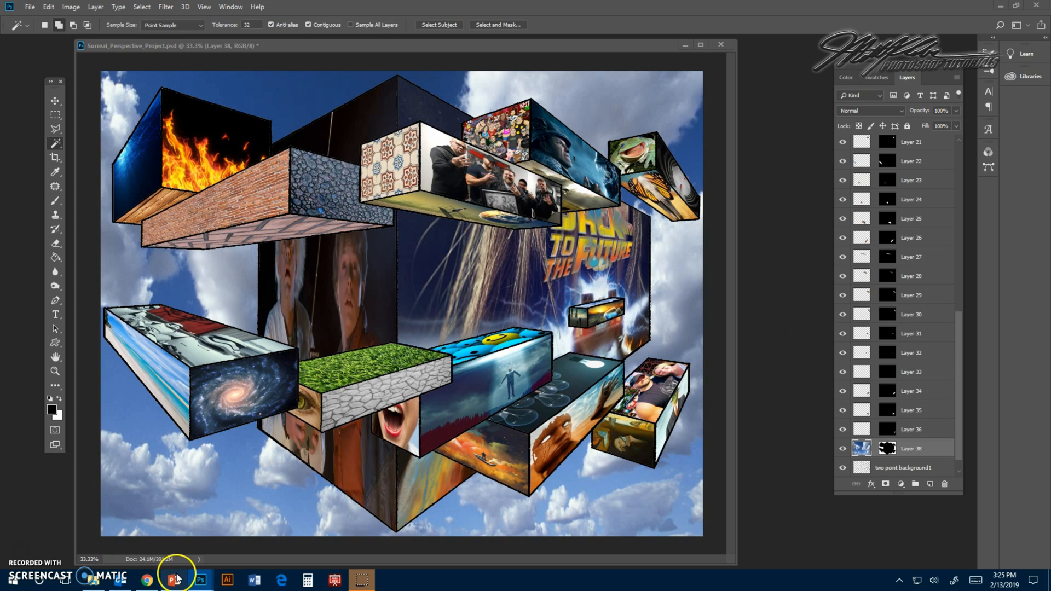
click(175, 579)
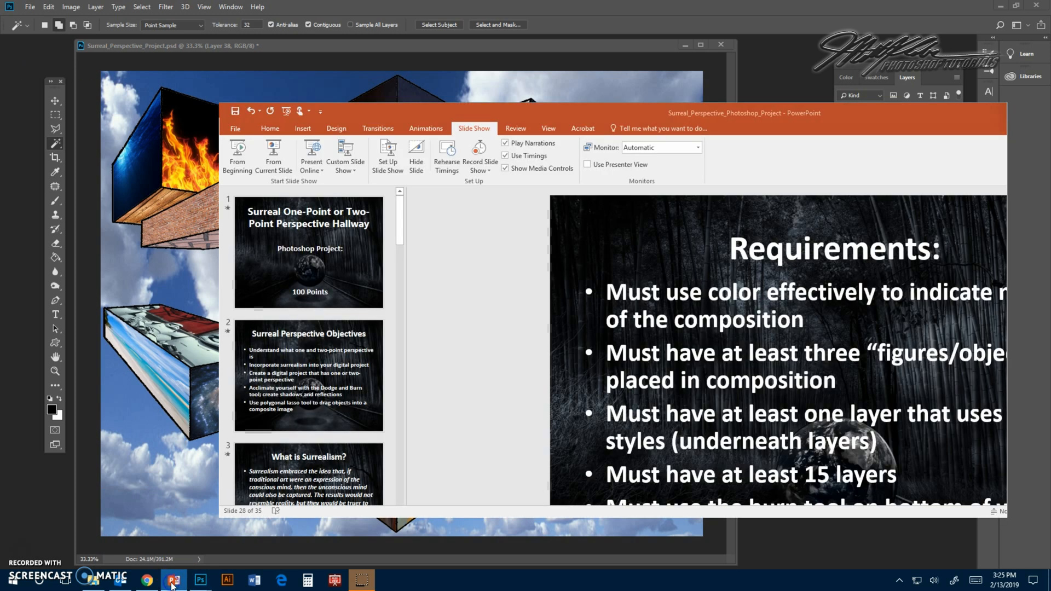
click(171, 581)
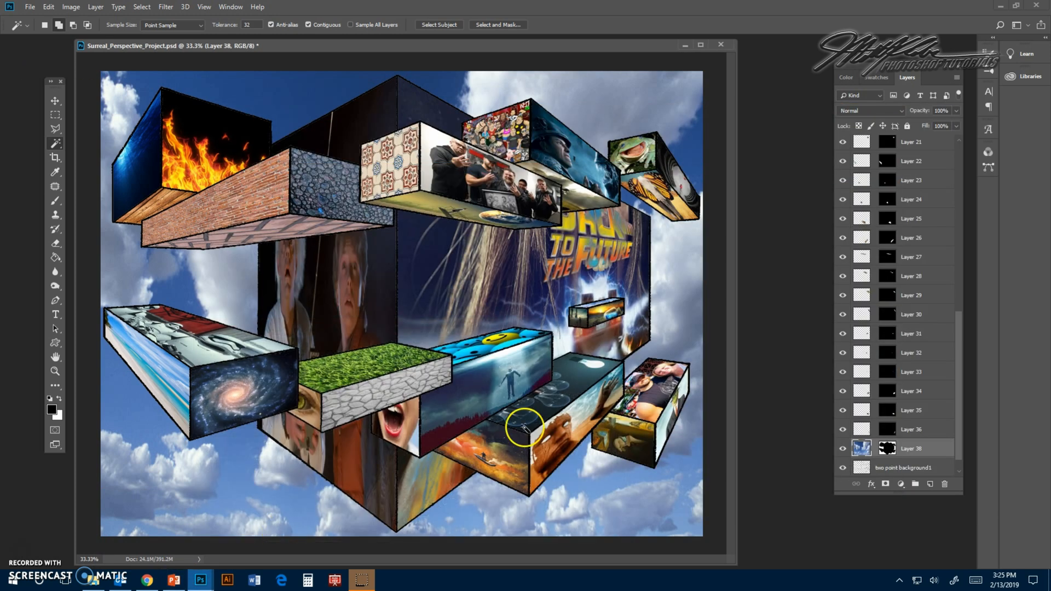
click(186, 583)
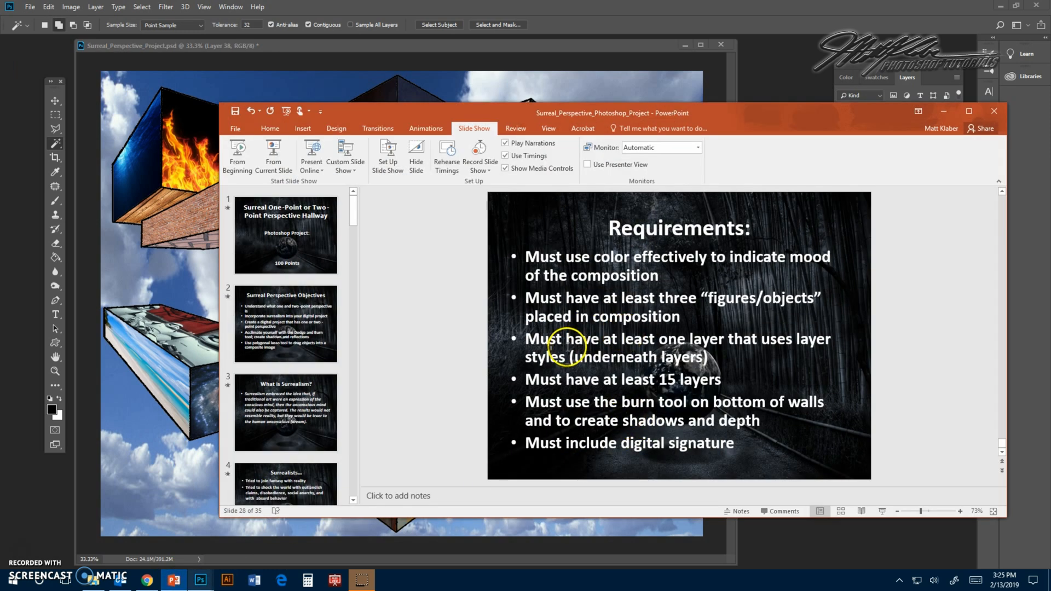
drag(527, 338, 708, 357)
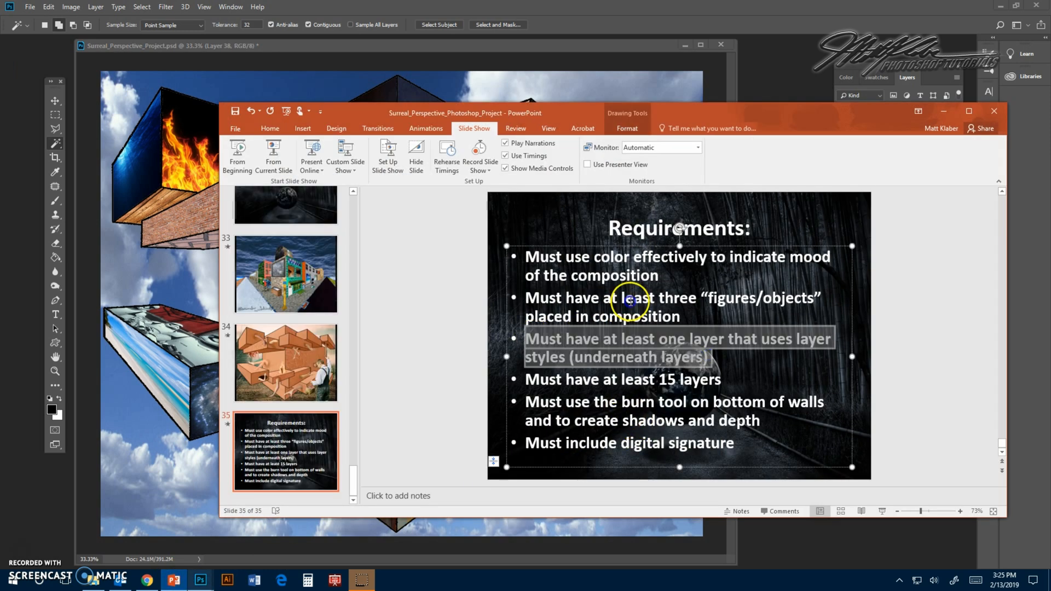
drag(526, 298, 761, 324)
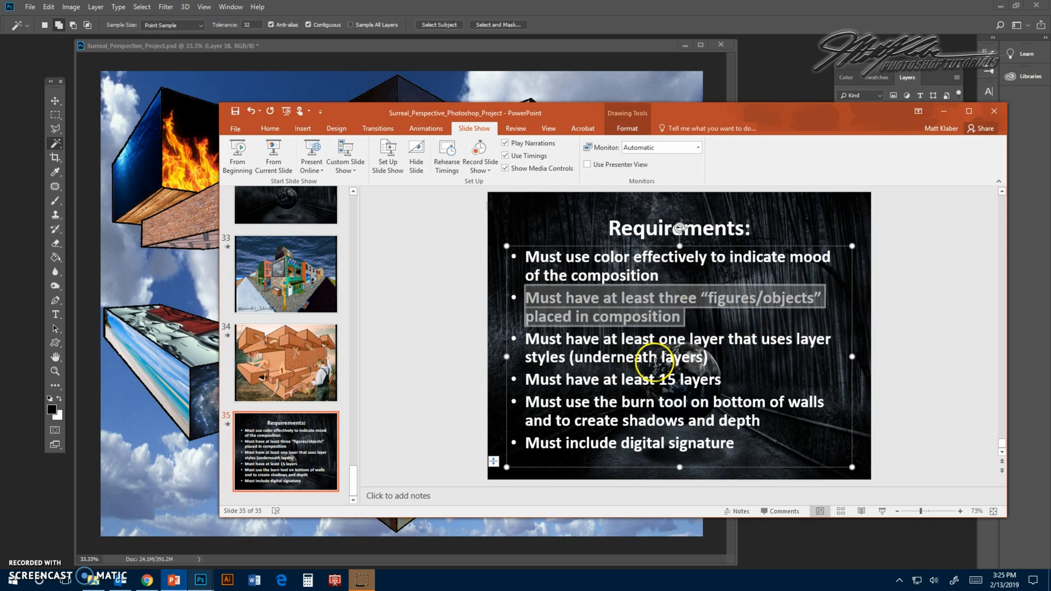
click(944, 111)
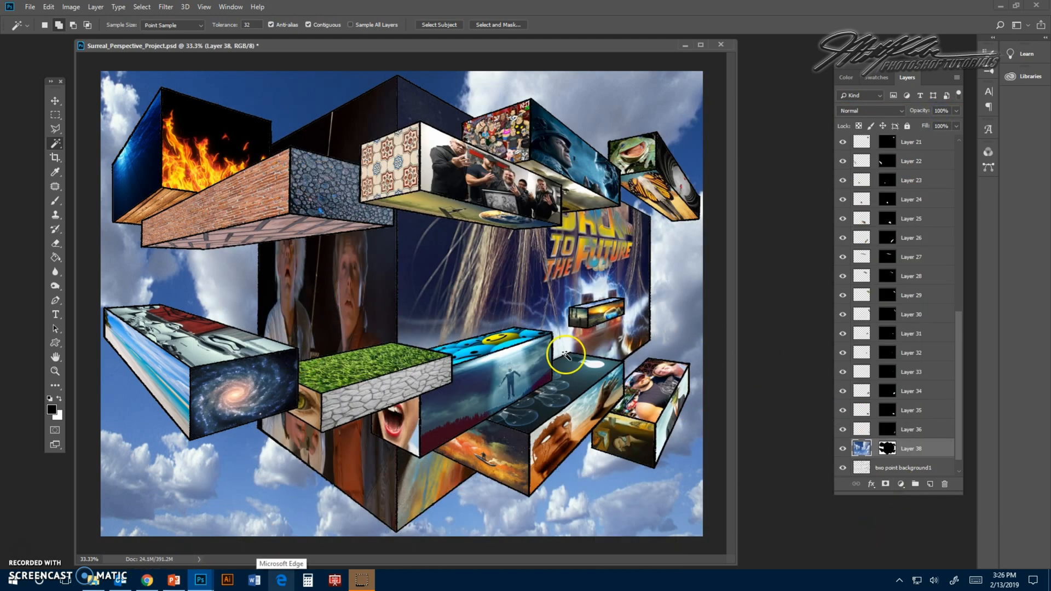
Step: Look through the layer stack, checking the two point background1 layer, Layer 34's visibility and the clouds on Layer 38
scroll(929, 376, up, 10)
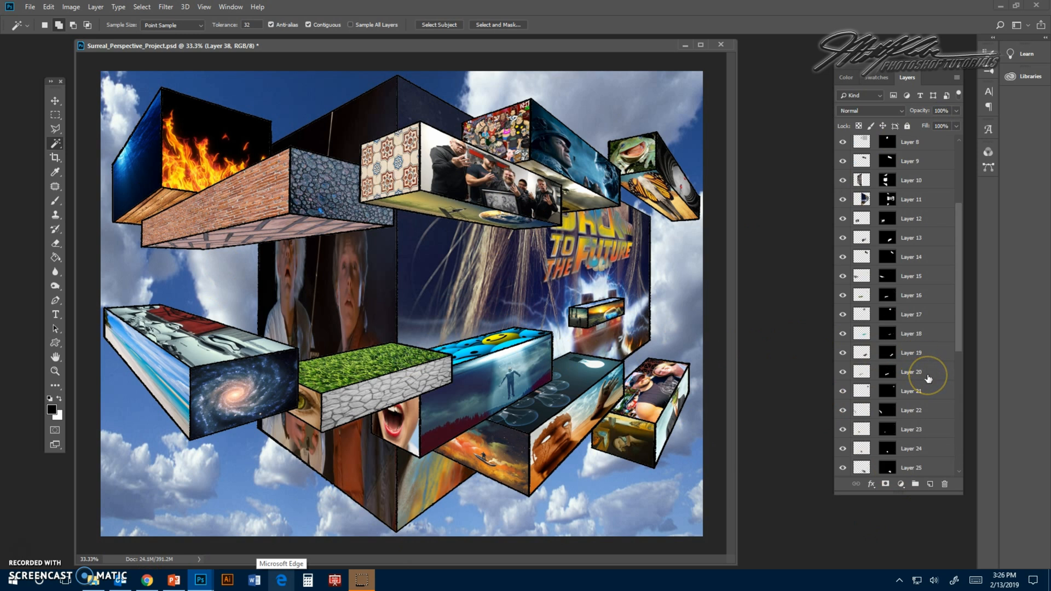
scroll(929, 377, down, 10)
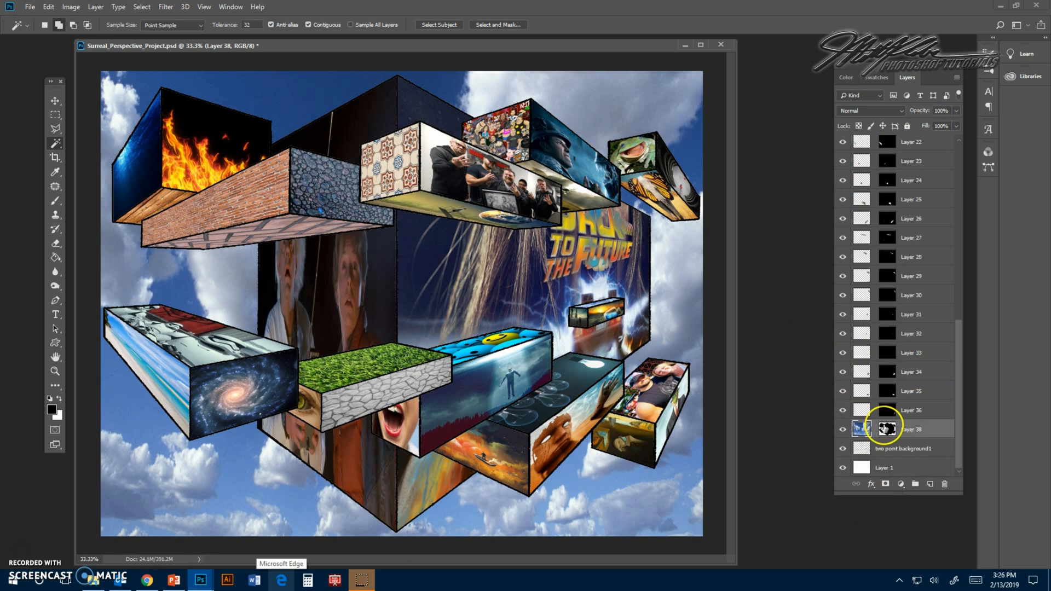
click(892, 449)
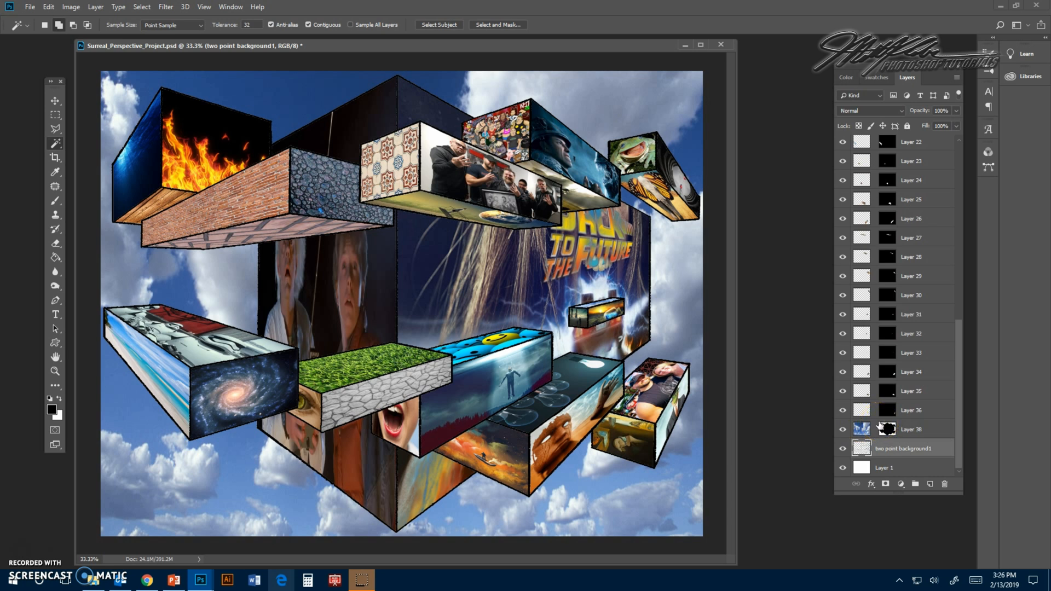
click(619, 159)
click(907, 372)
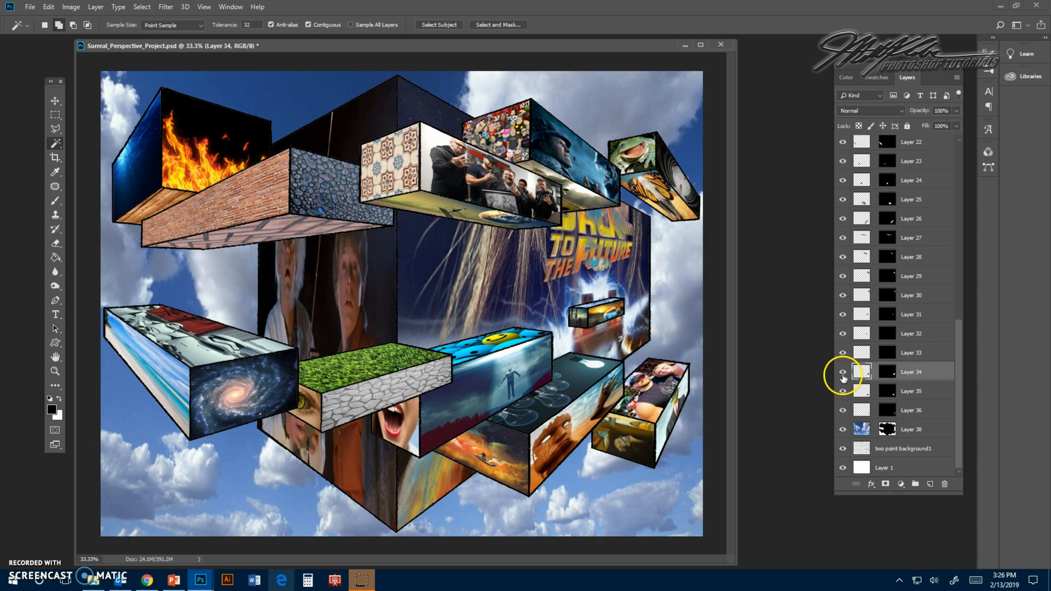
click(843, 373)
click(843, 373)
click(931, 429)
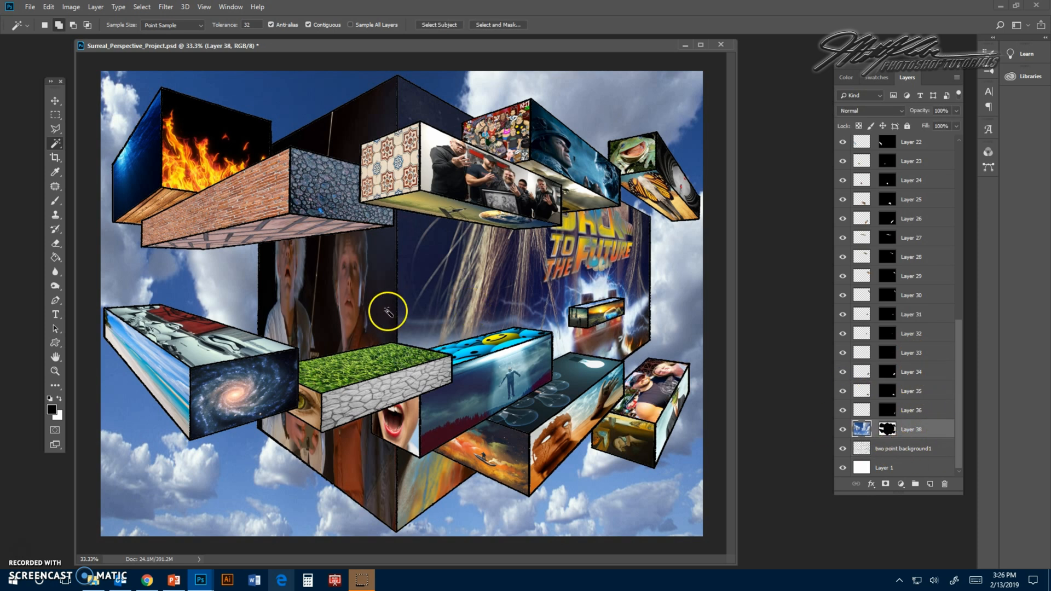
mouse_move(962, 425)
mouse_down()
mouse_move(957, 216)
mouse_move(952, 444)
mouse_up()
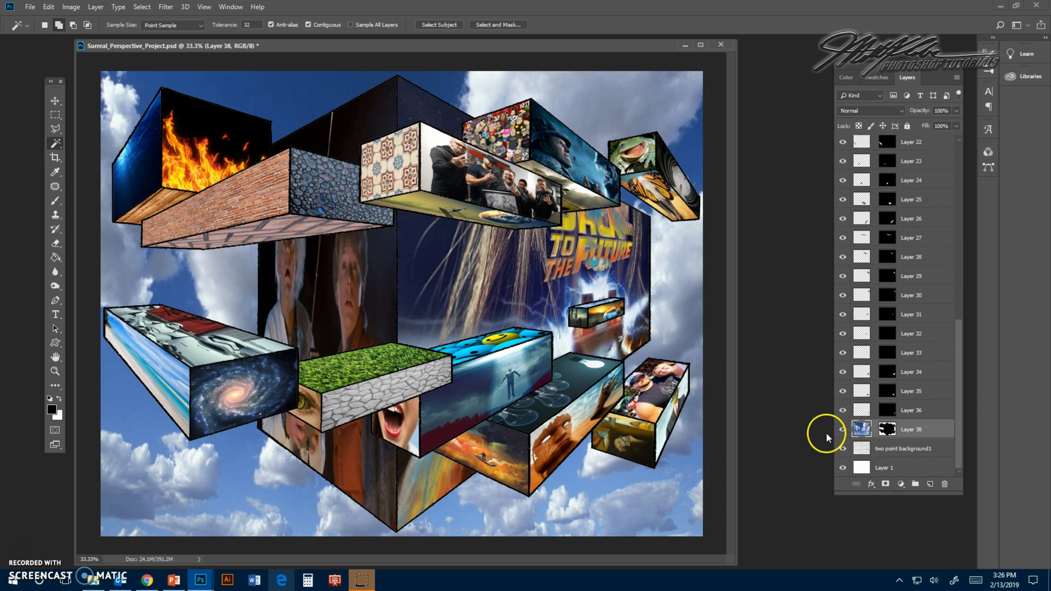
click(866, 448)
Step: Select all layers from Layer 1 up to Layer 37 and merge them into one layer
click(887, 469)
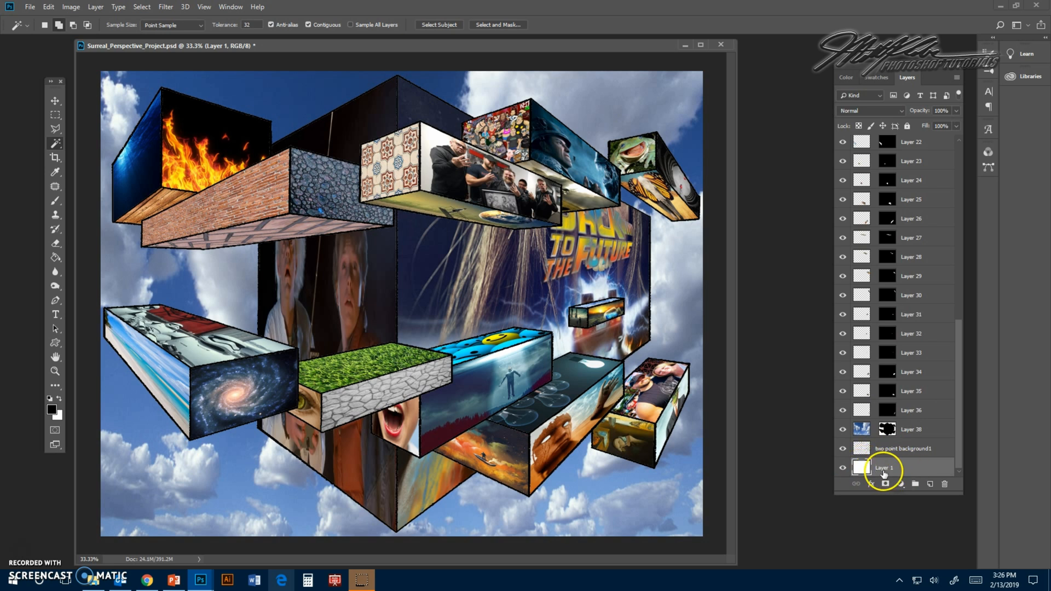
drag(959, 466, 958, 251)
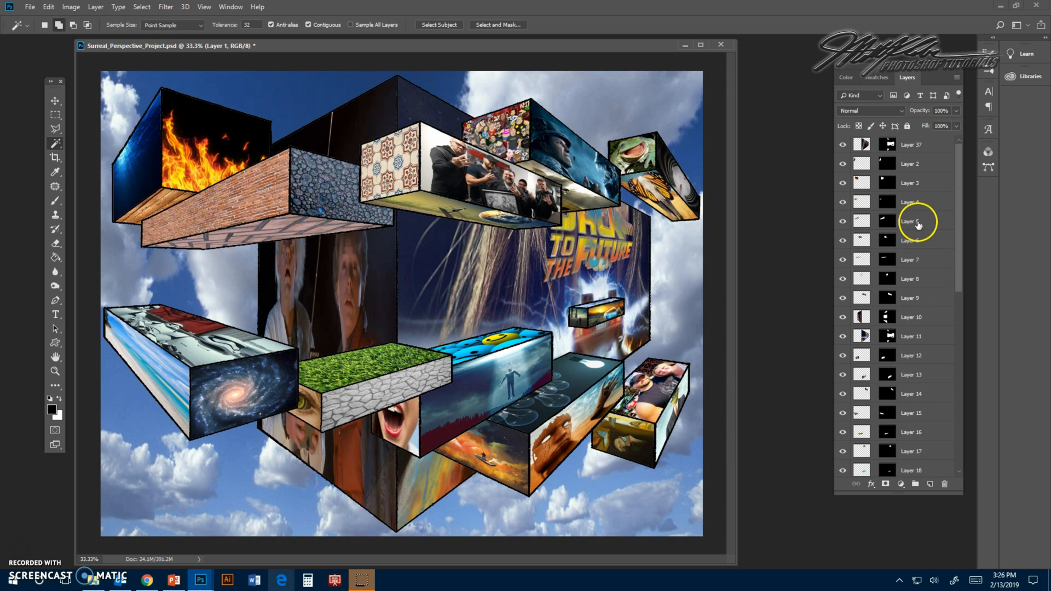
shift+click(933, 147)
mouse_move(958, 163)
mouse_down()
mouse_move(957, 371)
mouse_move(956, 155)
mouse_up()
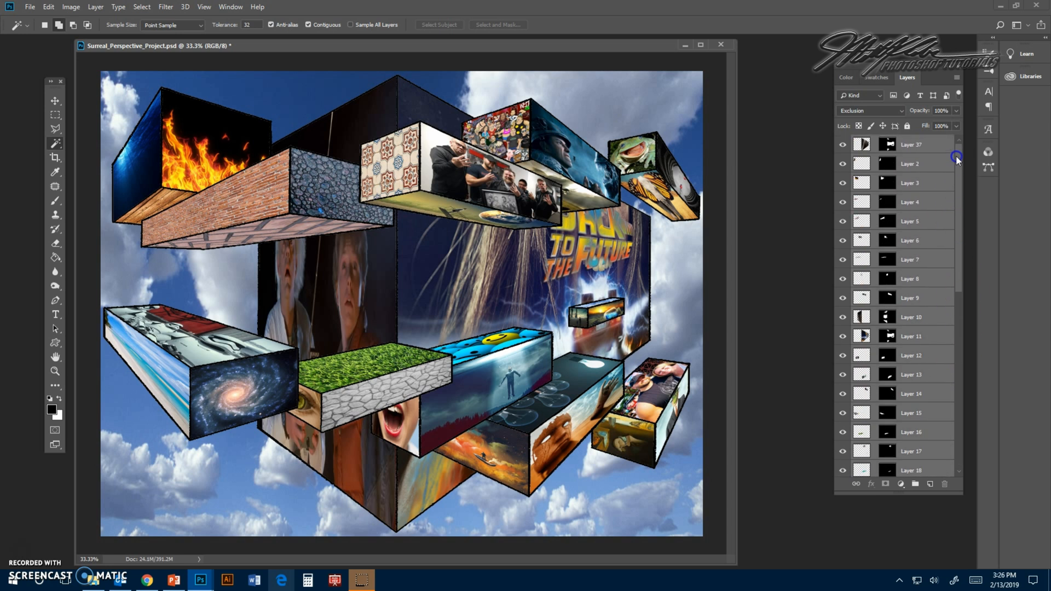
right_click(933, 178)
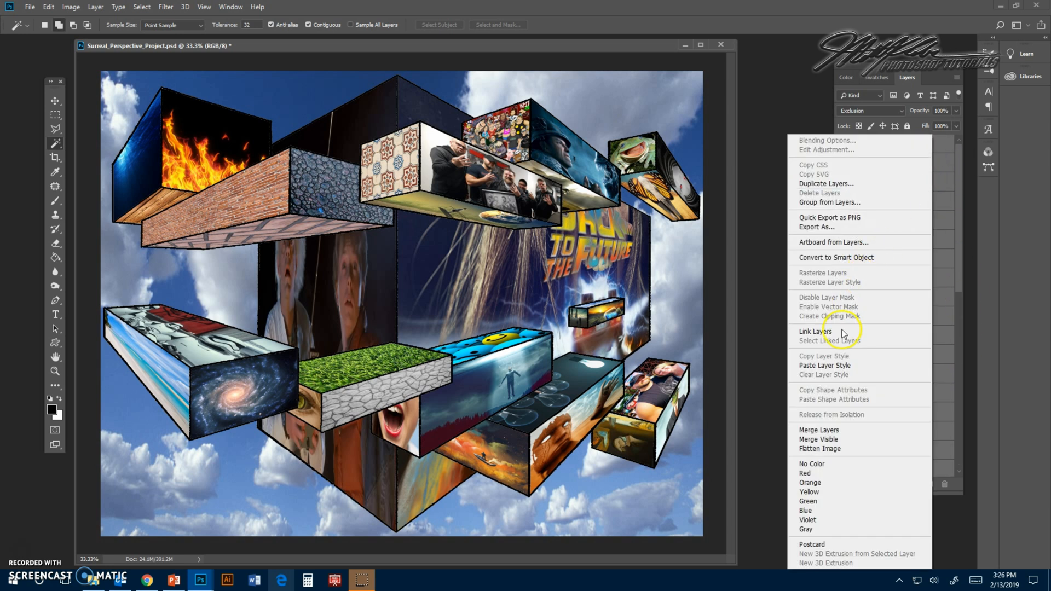
click(819, 430)
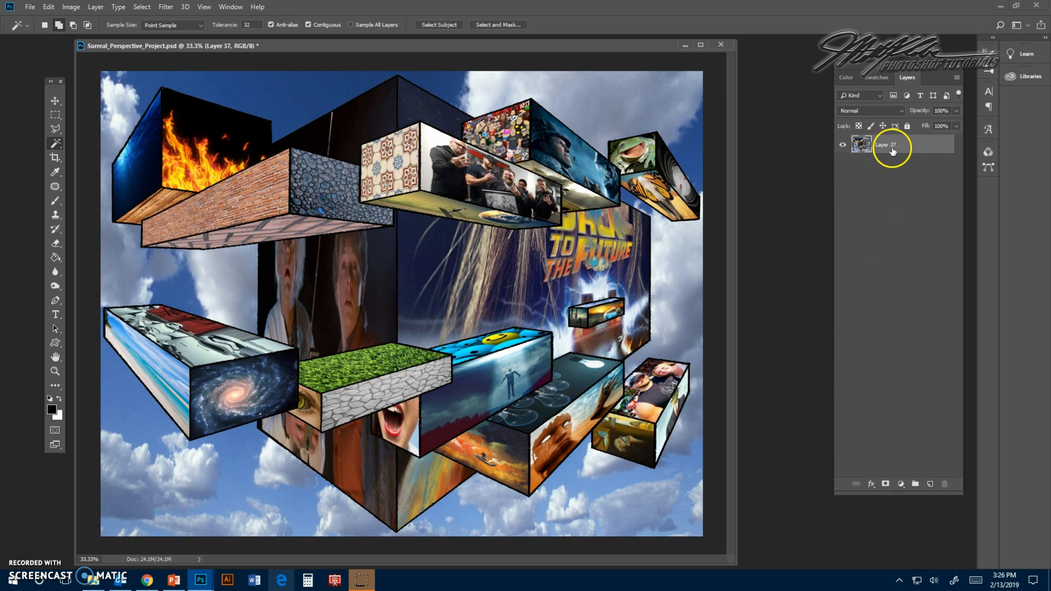
Step: Switch to Chrome and look through the "lion png" image search results for a figure
click(148, 585)
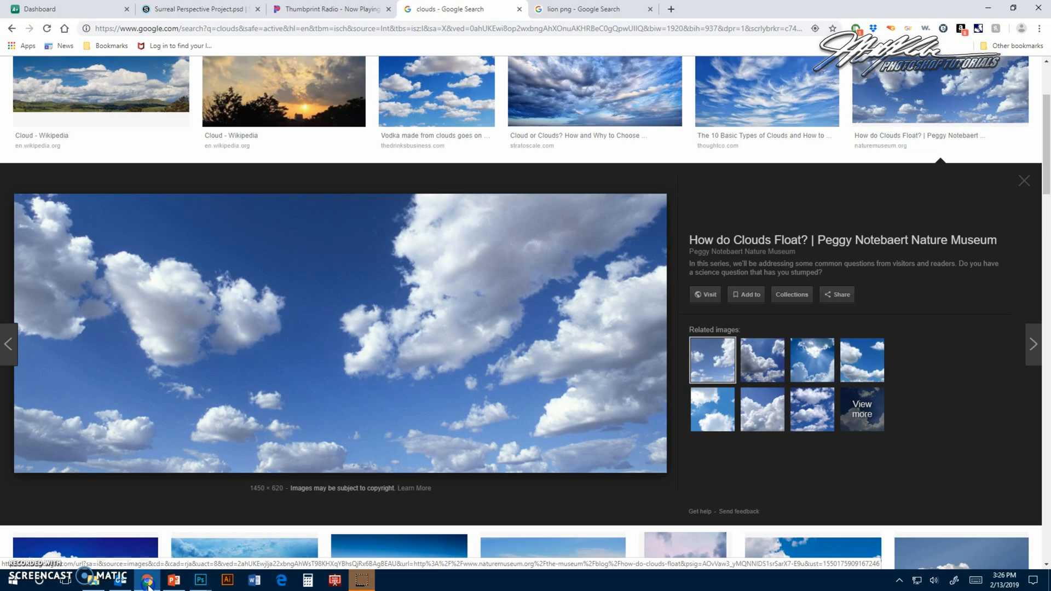
click(589, 9)
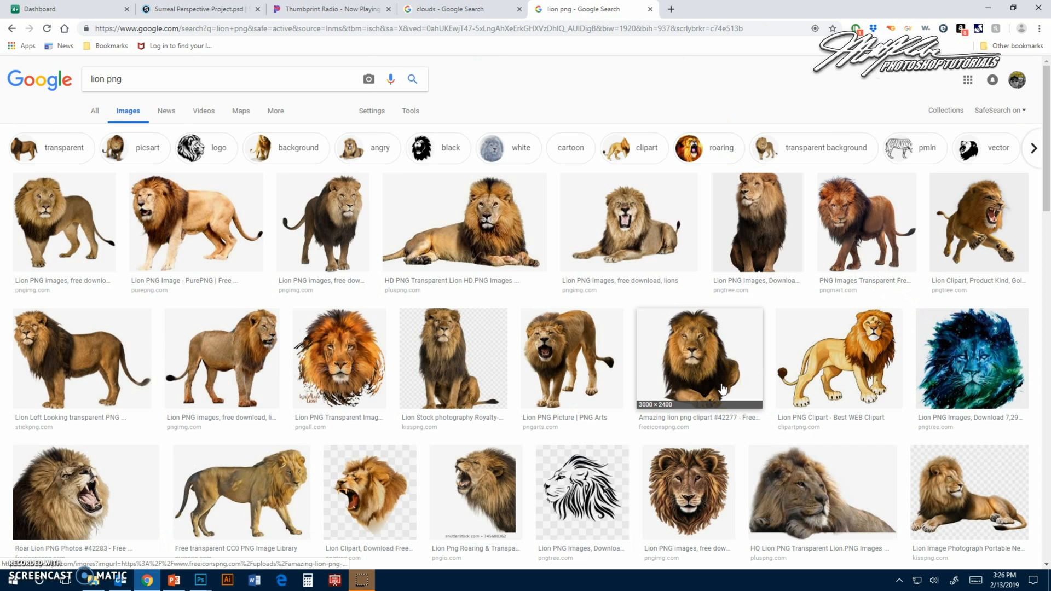
click(696, 360)
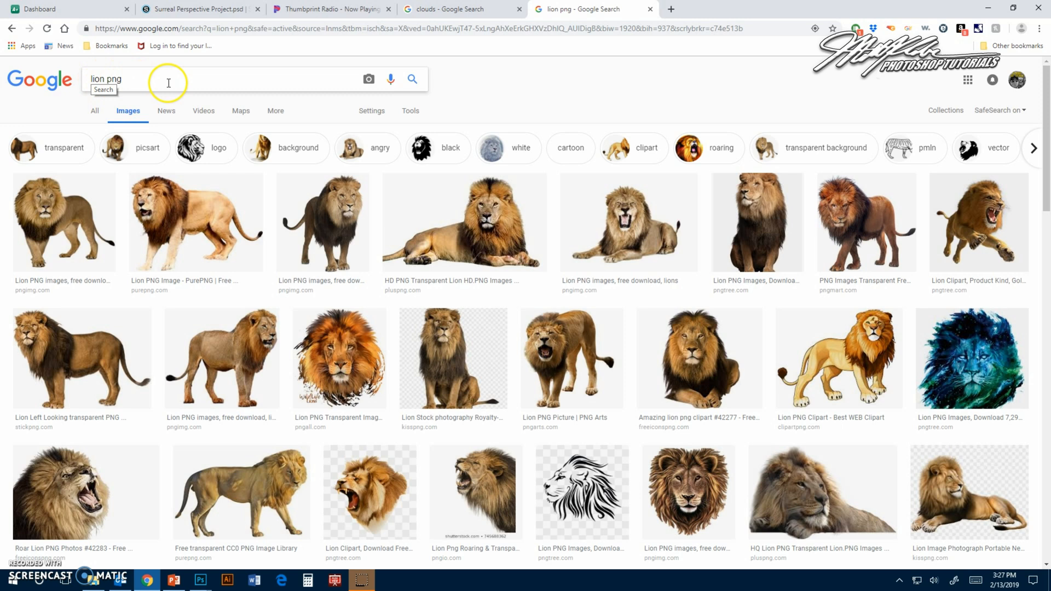
Step: Compare the first lion PNG result with a related image, then save the first one to Downloads as lion_PNG23262
click(71, 219)
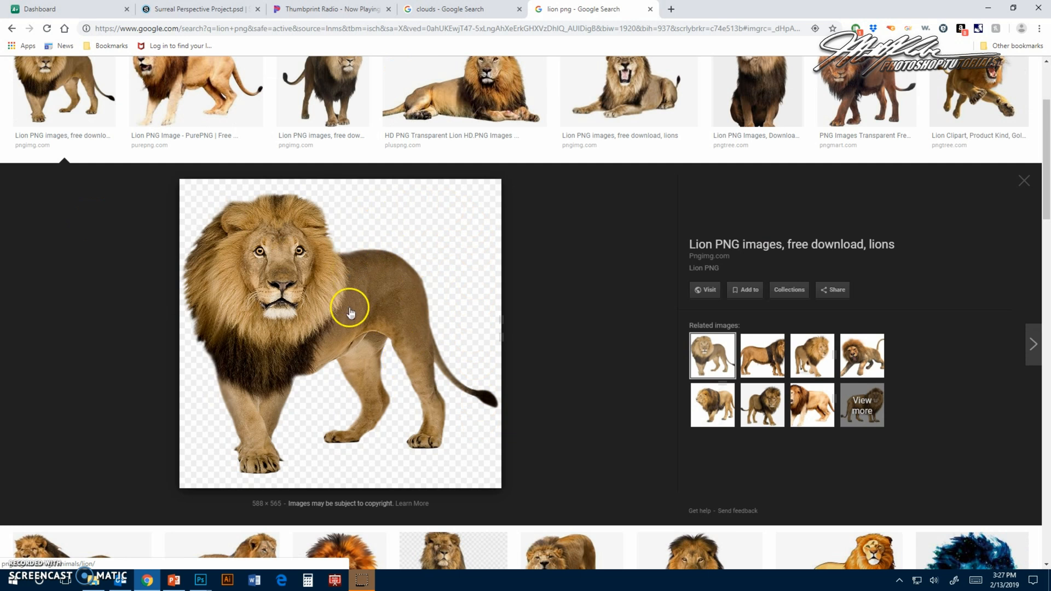
click(762, 358)
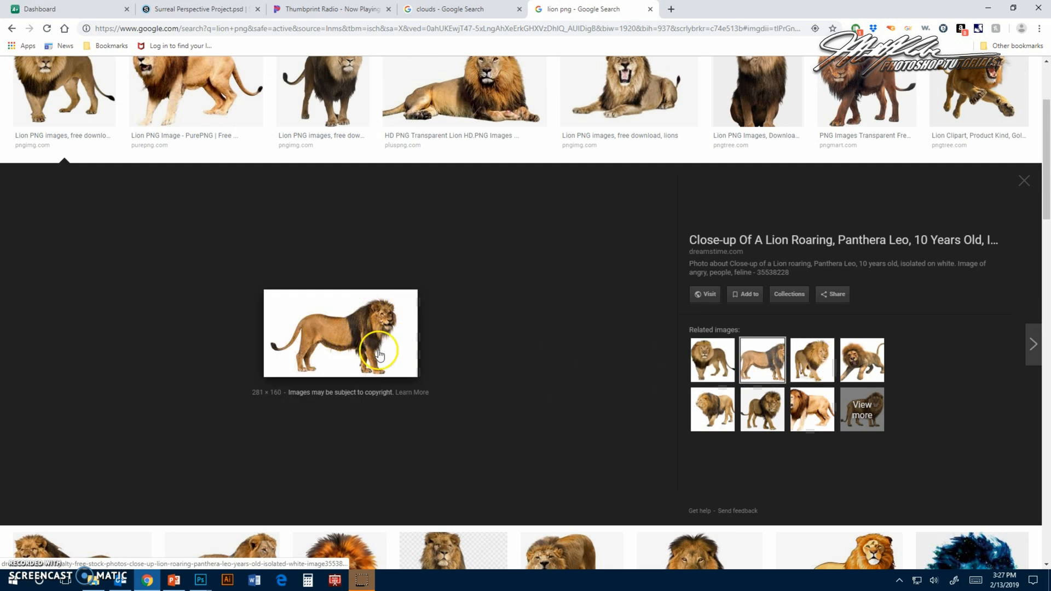
click(720, 370)
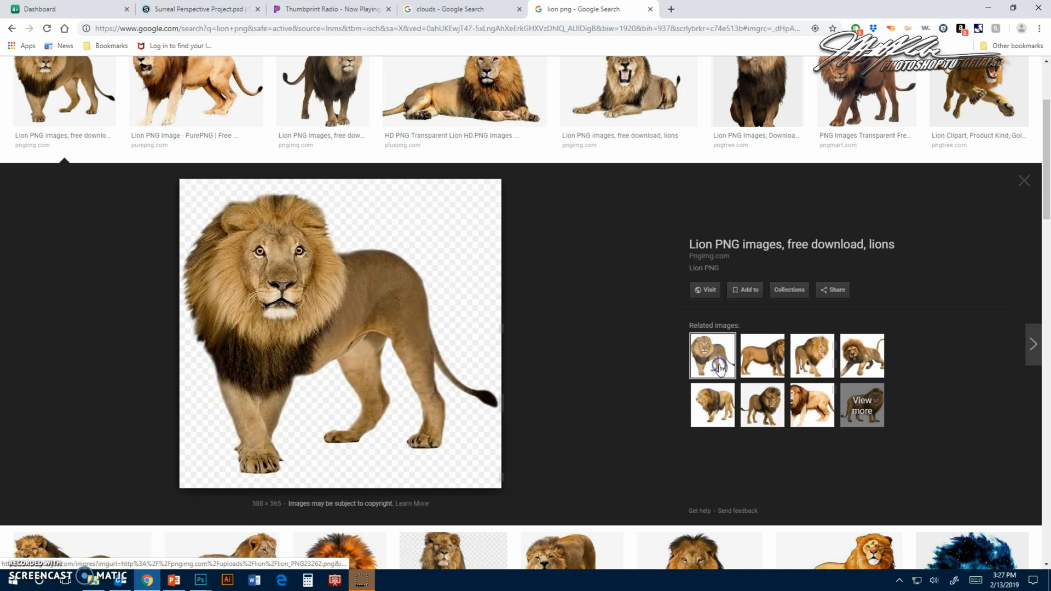
right_click(313, 280)
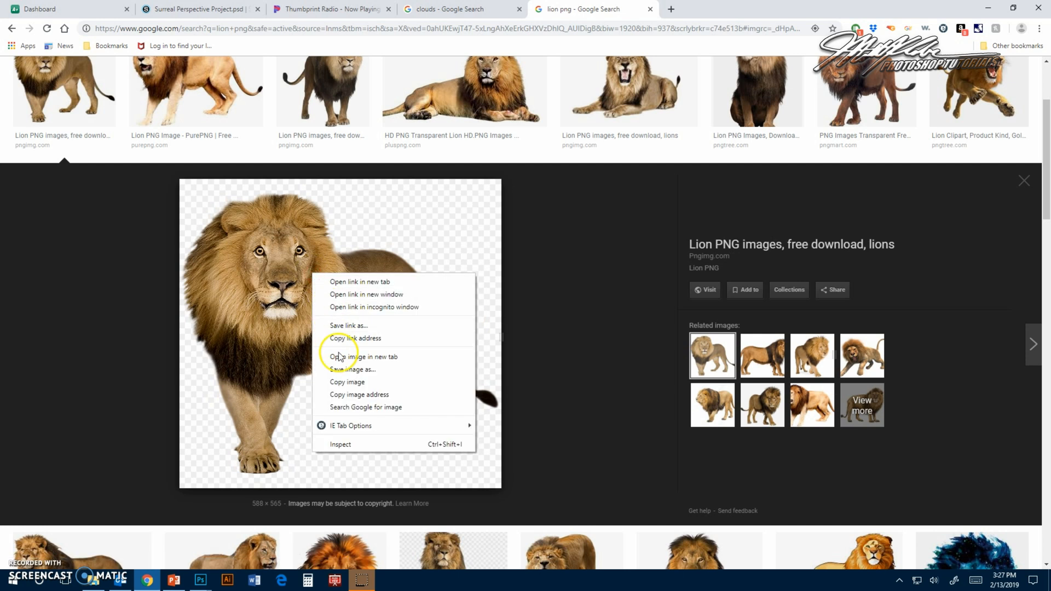
click(339, 371)
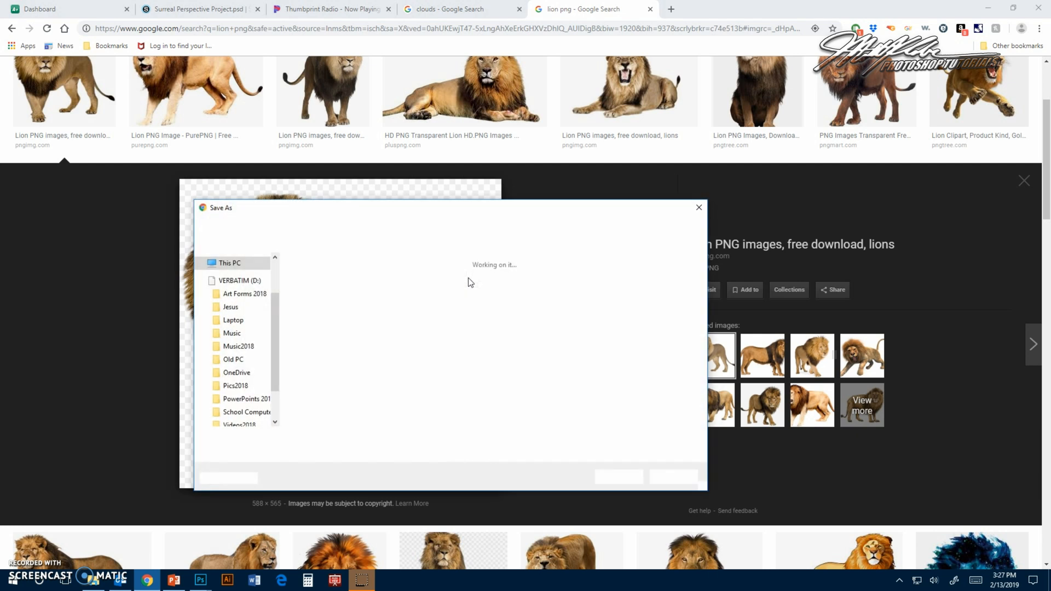
click(265, 322)
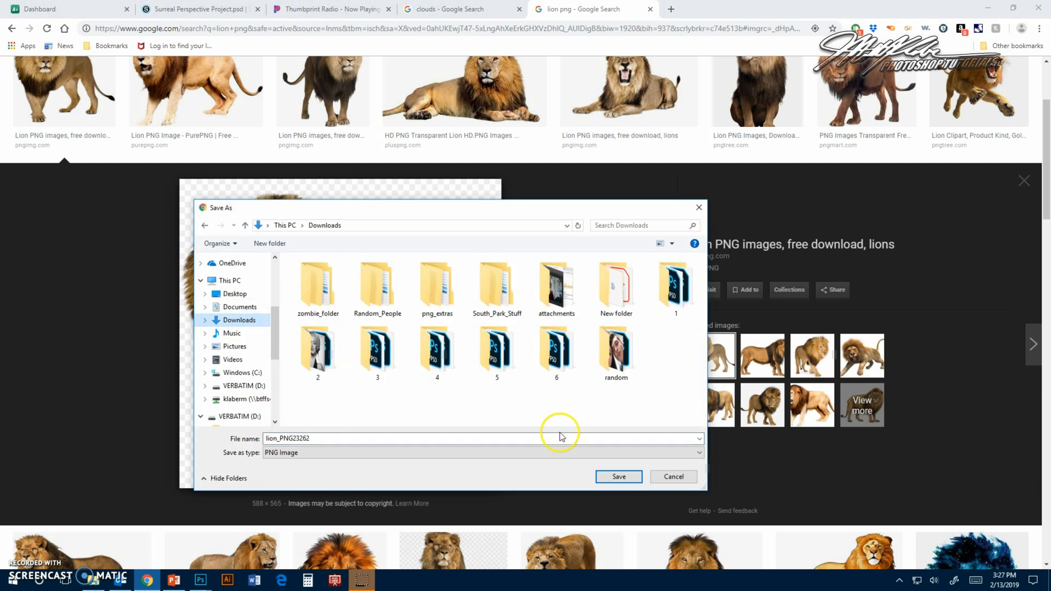
click(620, 476)
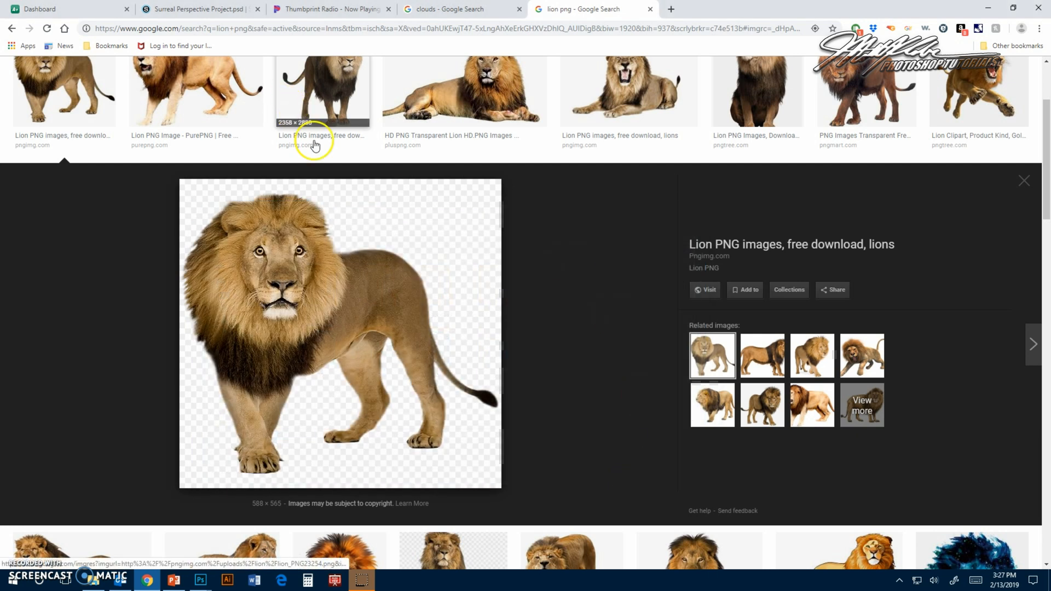
Step: Switch to Photoshop and open lion_PNG23262 from the Downloads folder
mouse_move(200, 580)
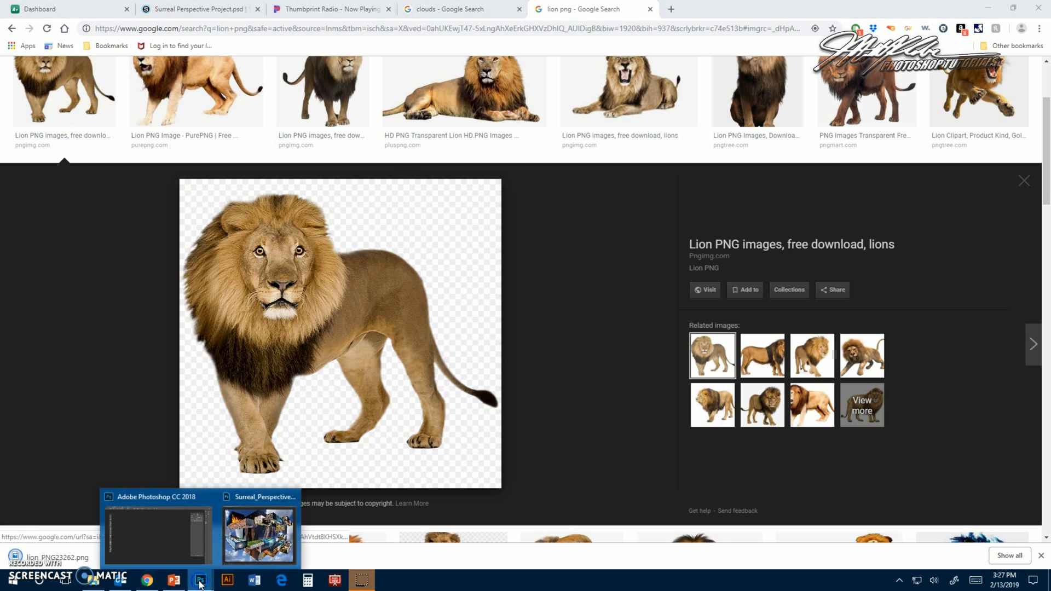
click(257, 534)
click(30, 6)
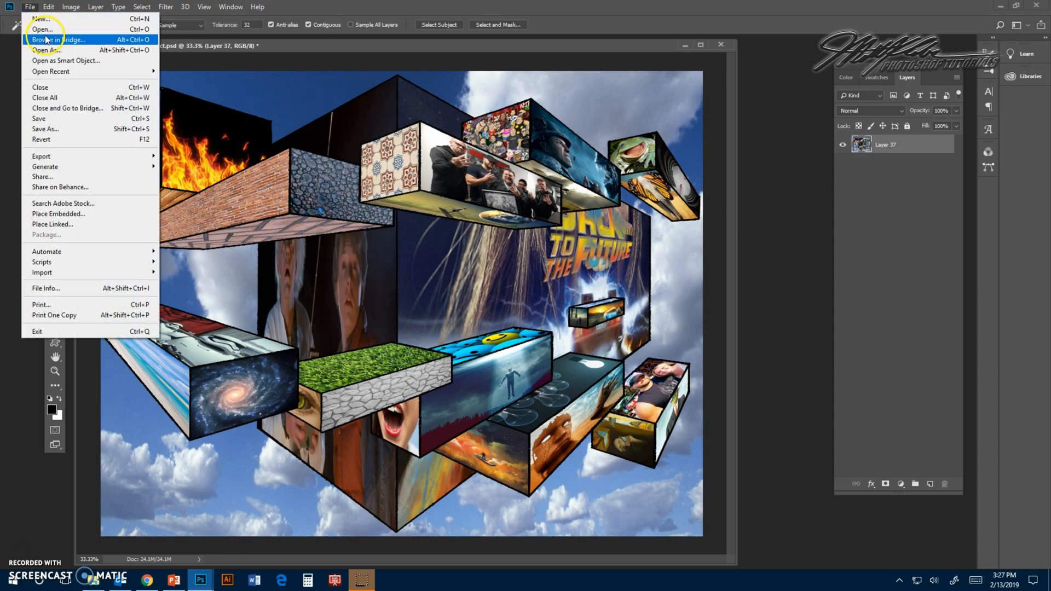
click(45, 31)
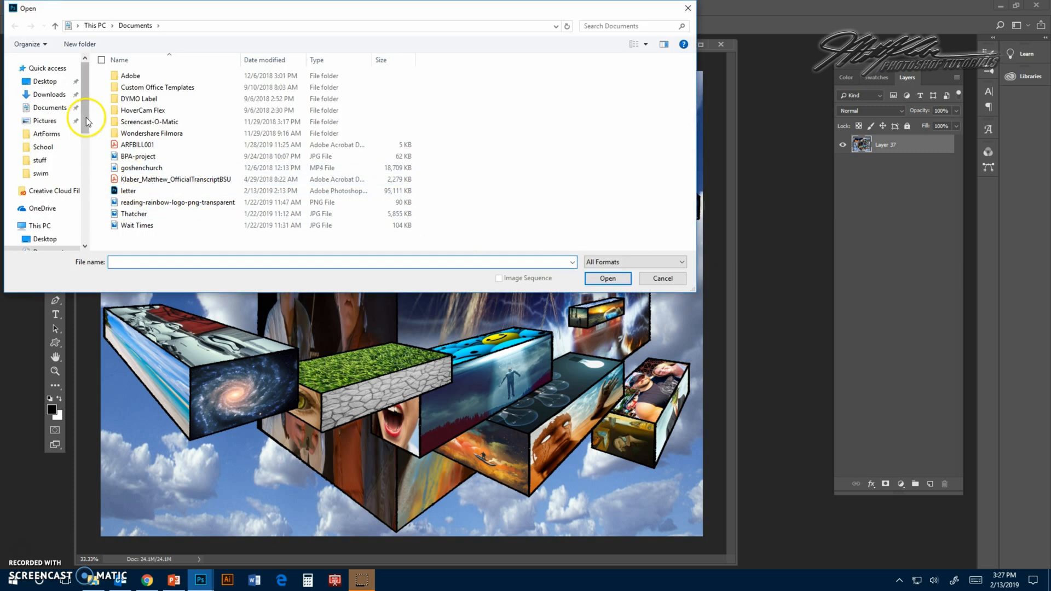
click(49, 94)
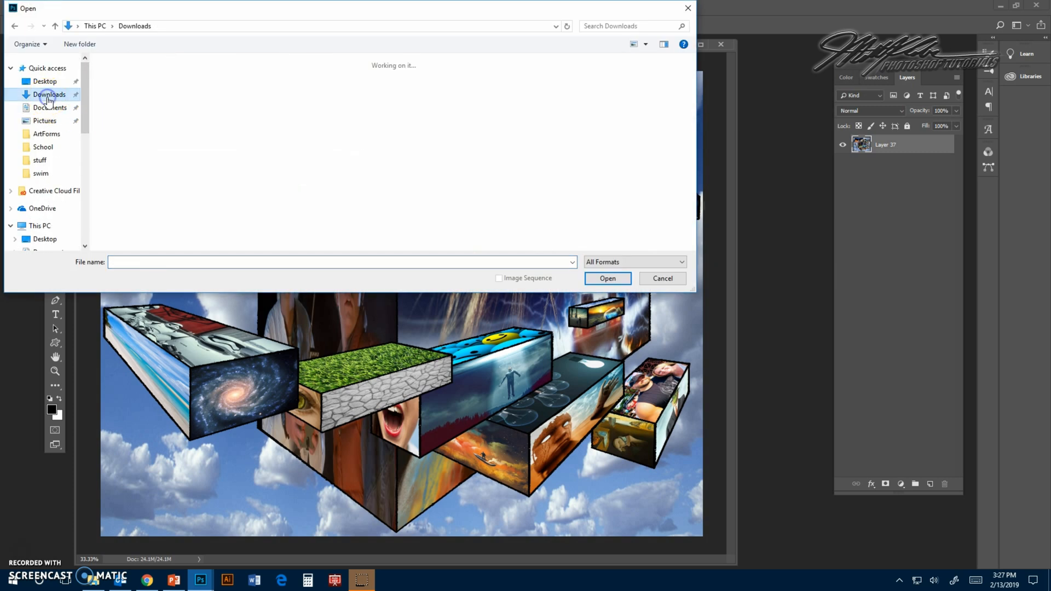
click(605, 148)
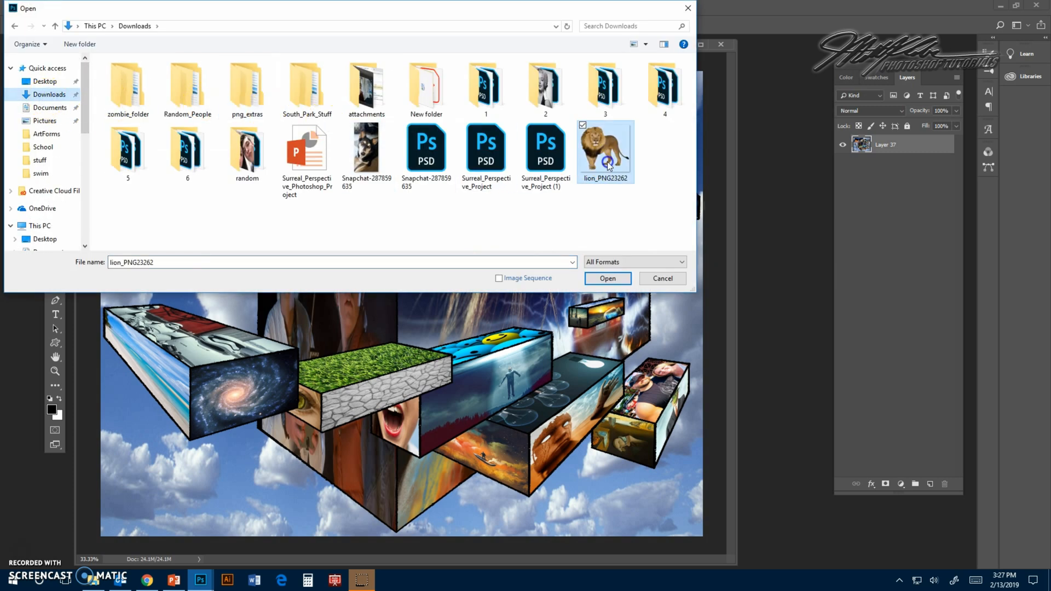
click(608, 278)
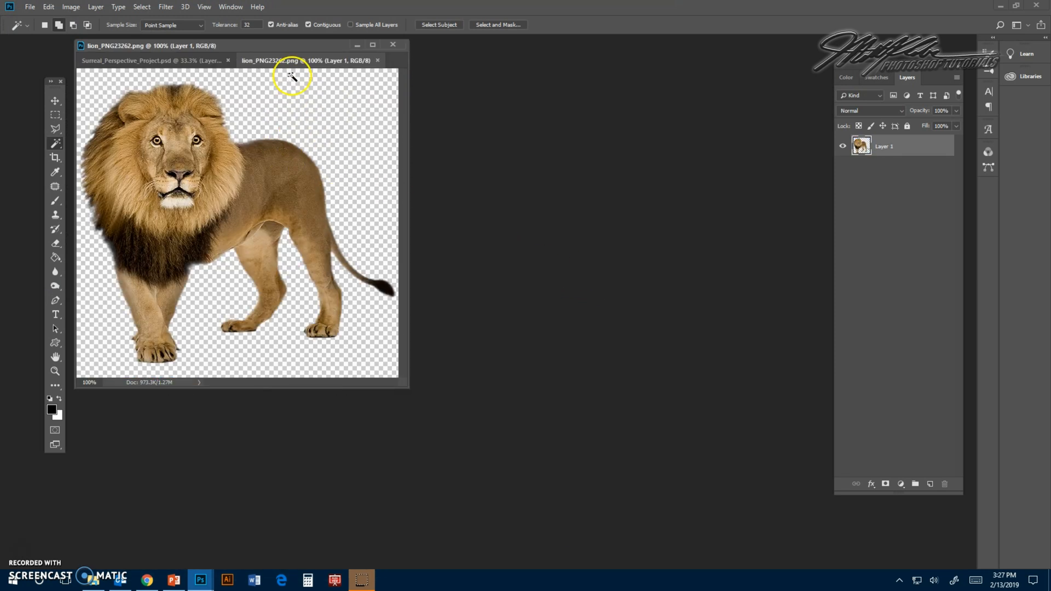
Step: Separate the lion image into its own floating window and move a copy of the lion into Surreal_Perspective_Project.psd
click(51, 103)
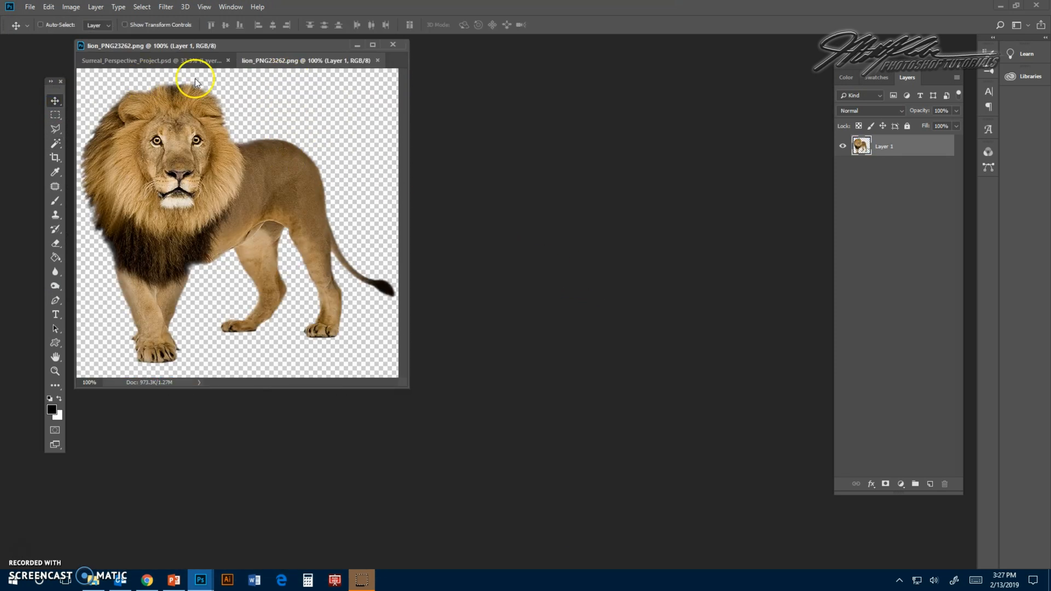
drag(284, 62, 463, 200)
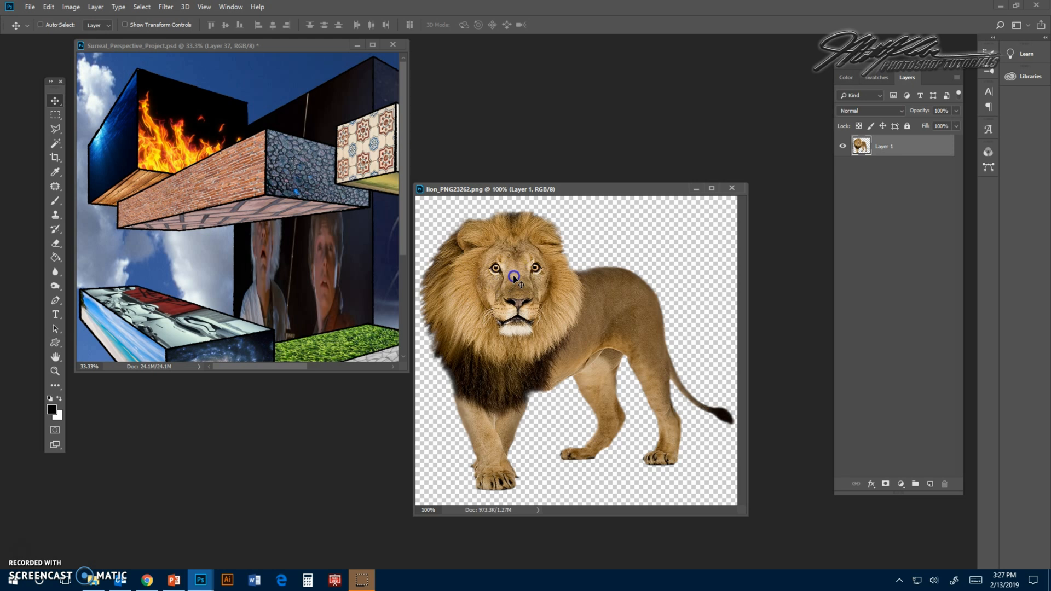
drag(513, 277, 303, 277)
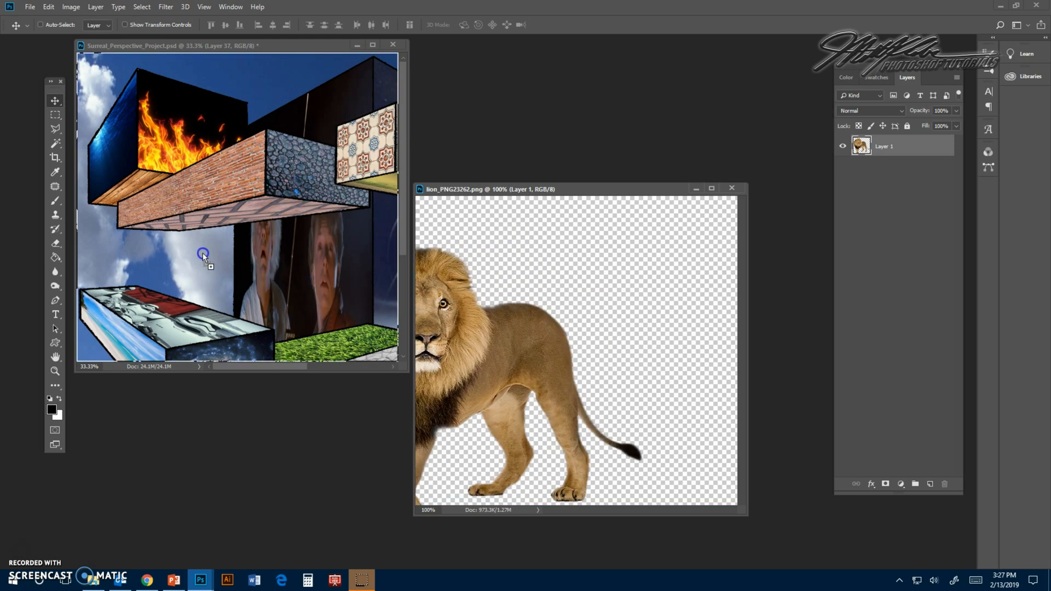
drag(183, 252, 184, 253)
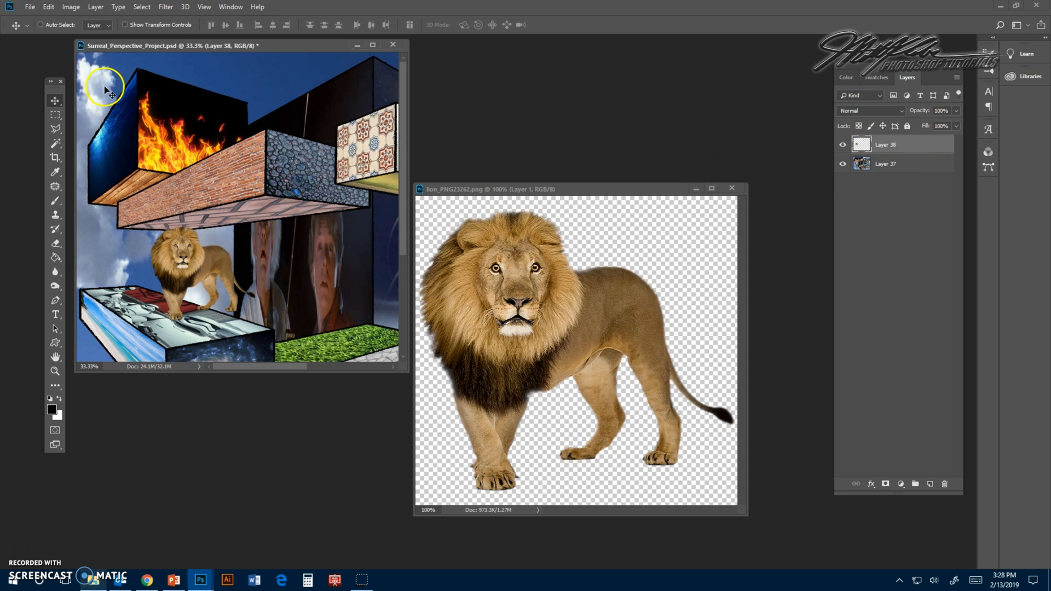
Step: Scale the lion proportionally to about 78% and place it standing on top of the box with the galaxy side
drag(196, 269, 172, 281)
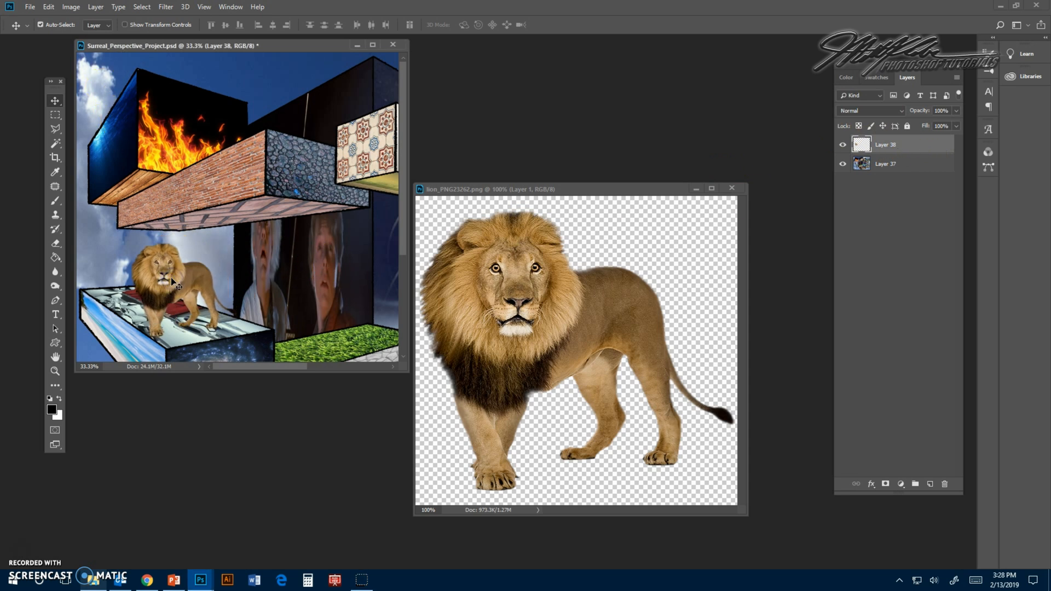
key(ctrl+t)
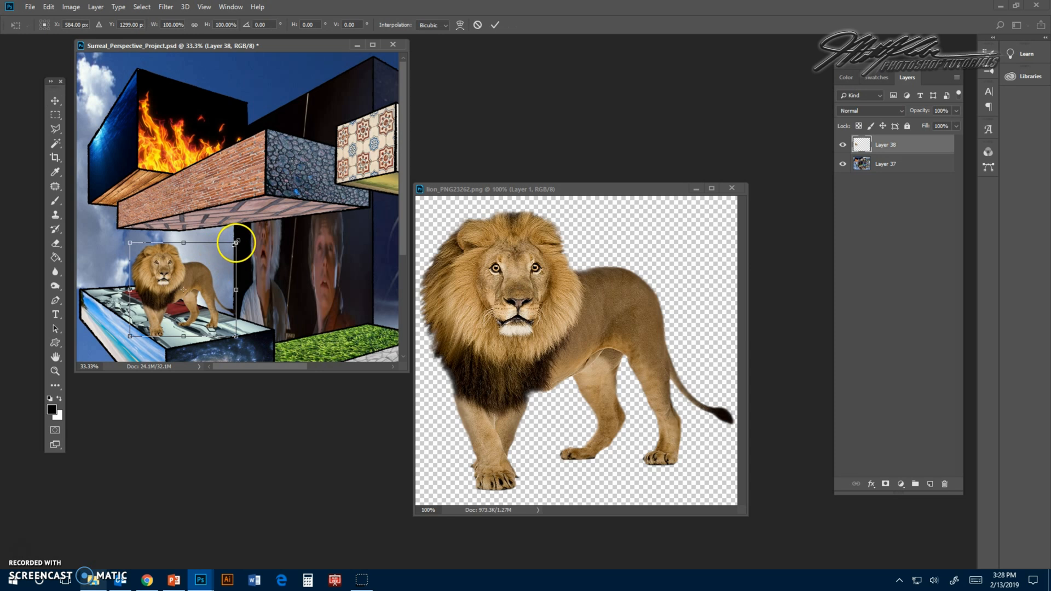
drag(233, 245, 205, 241)
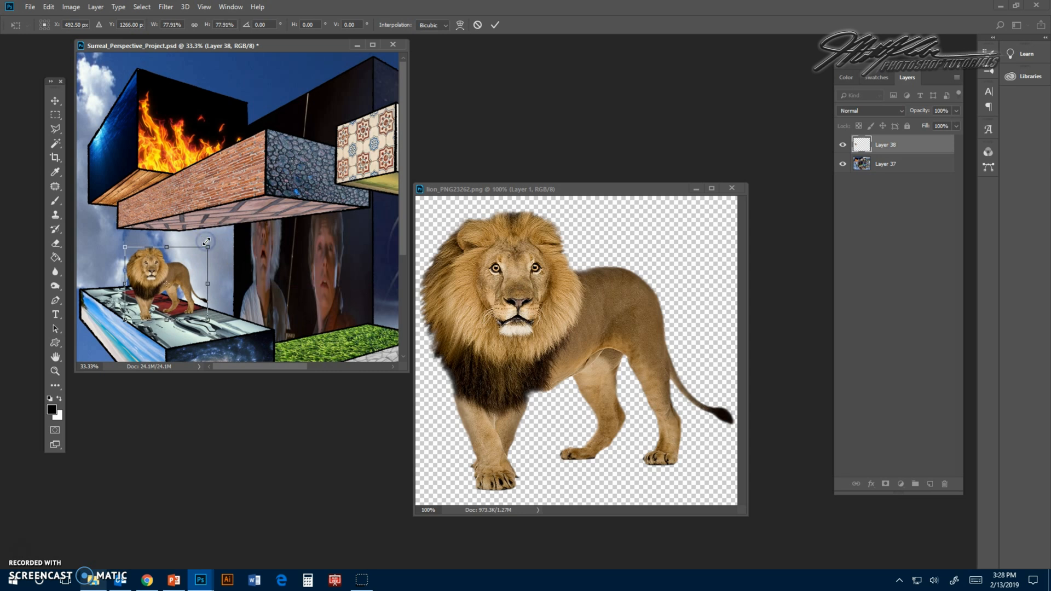
key(Return)
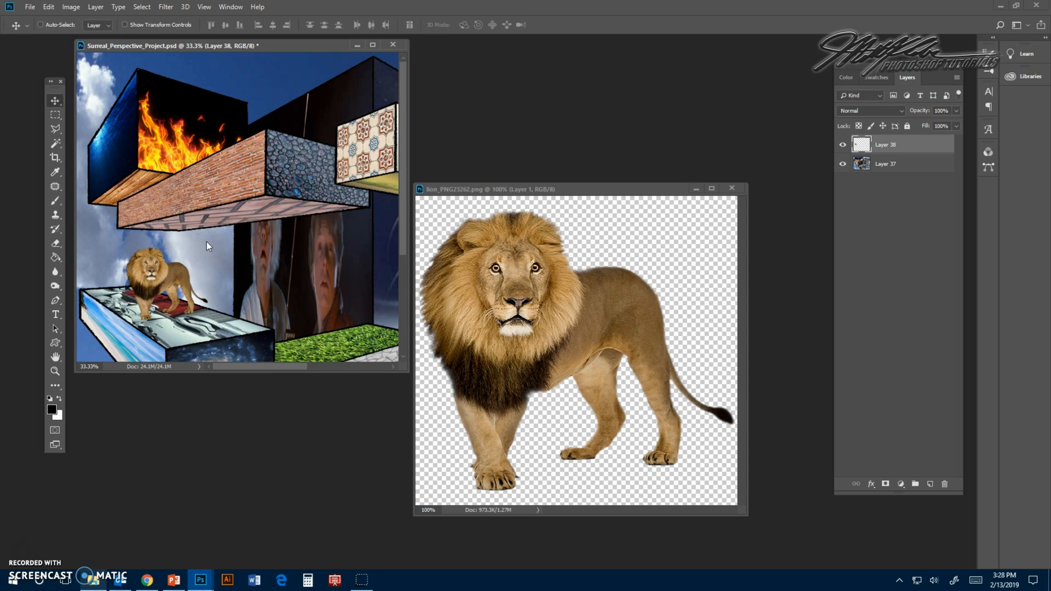
click(204, 6)
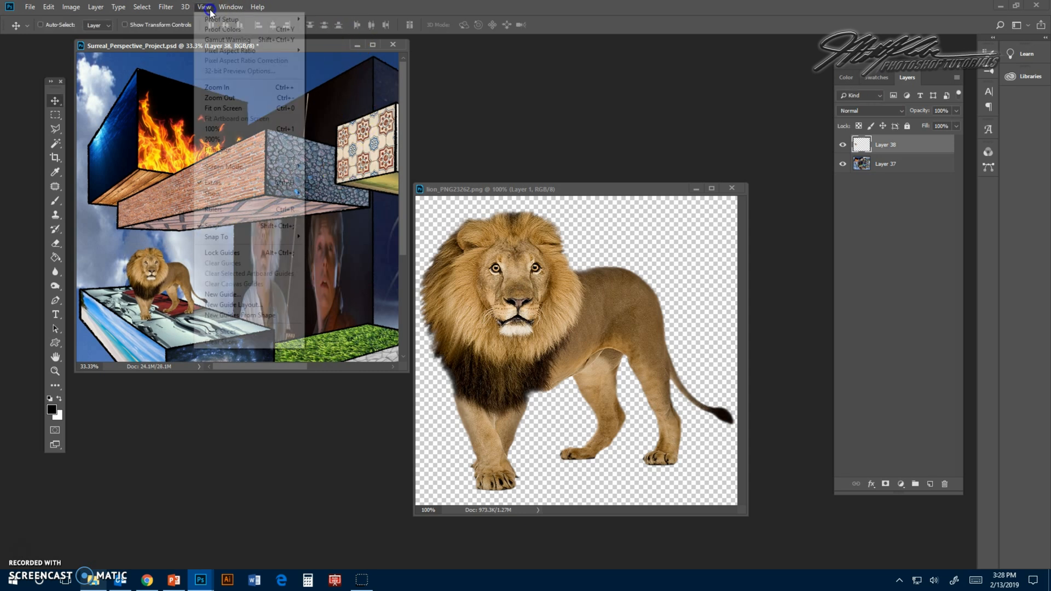
click(224, 108)
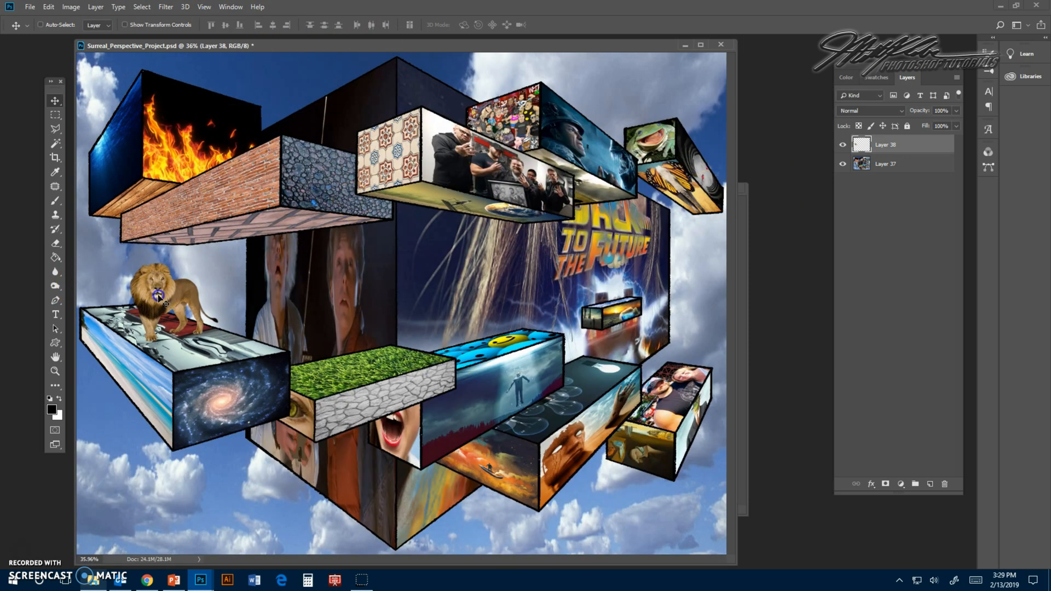
mouse_move(157, 296)
mouse_down()
mouse_move(143, 291)
mouse_move(153, 296)
mouse_up()
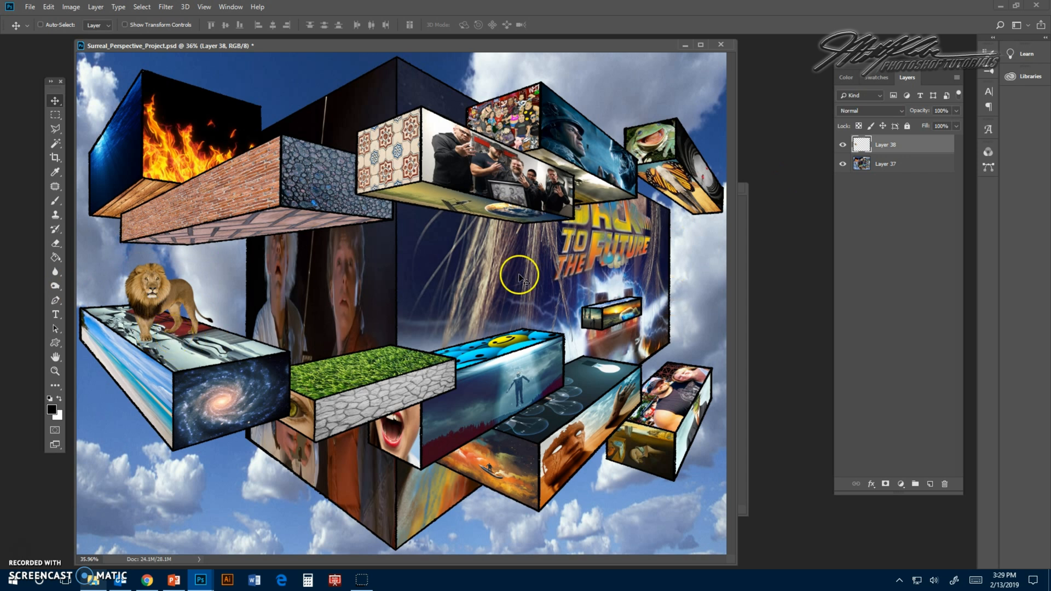
Step: Burn shadows into Layer 37 on the box surface around the lion's feet, using a soft 92 px brush at 33% exposure
click(891, 165)
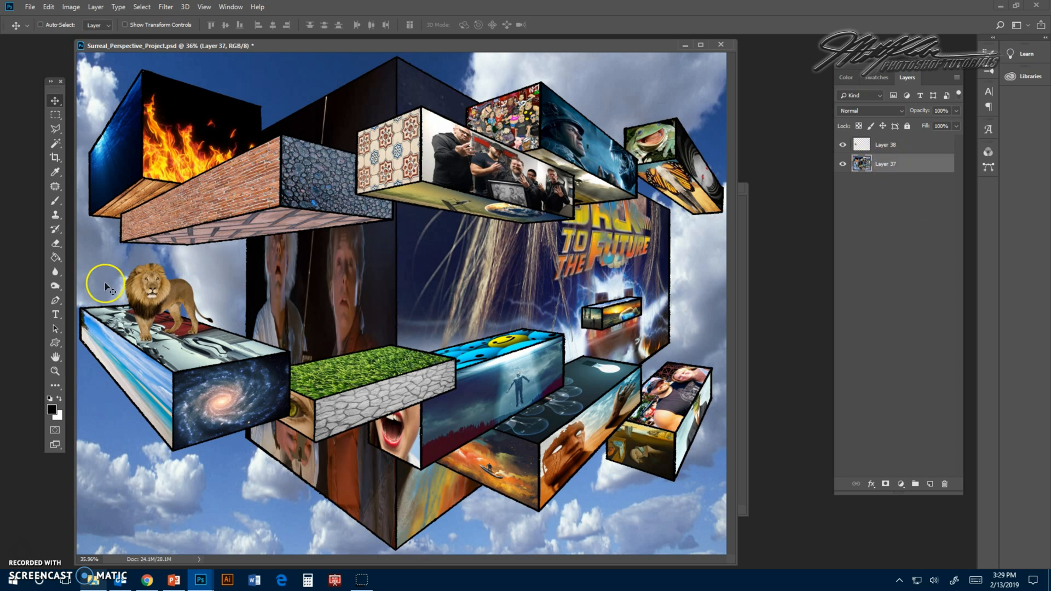
click(54, 287)
drag(54, 287, 85, 300)
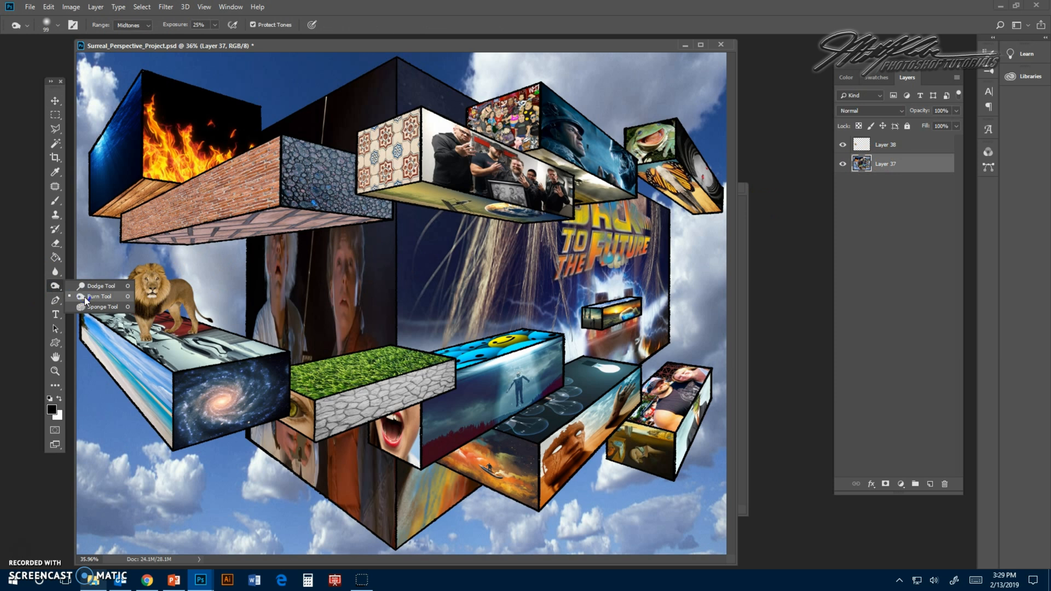
drag(85, 300, 85, 300)
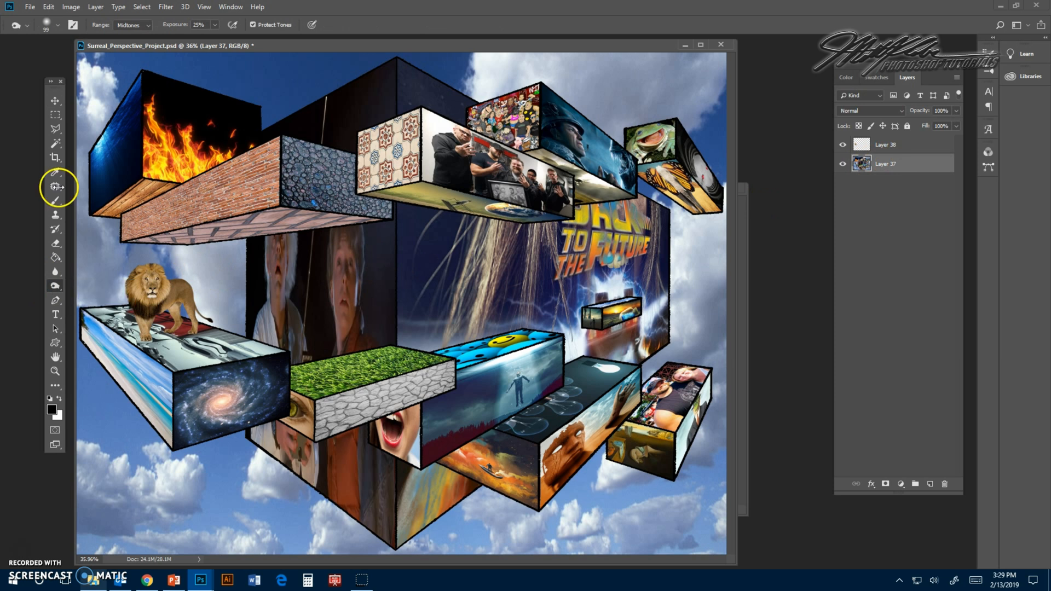
click(46, 25)
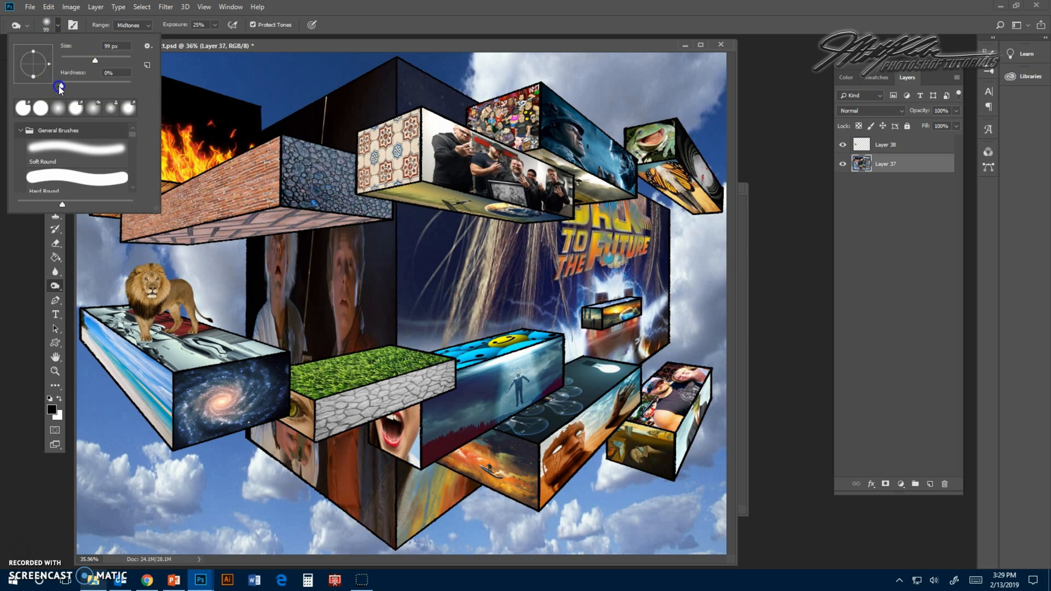
drag(95, 62, 94, 62)
click(214, 25)
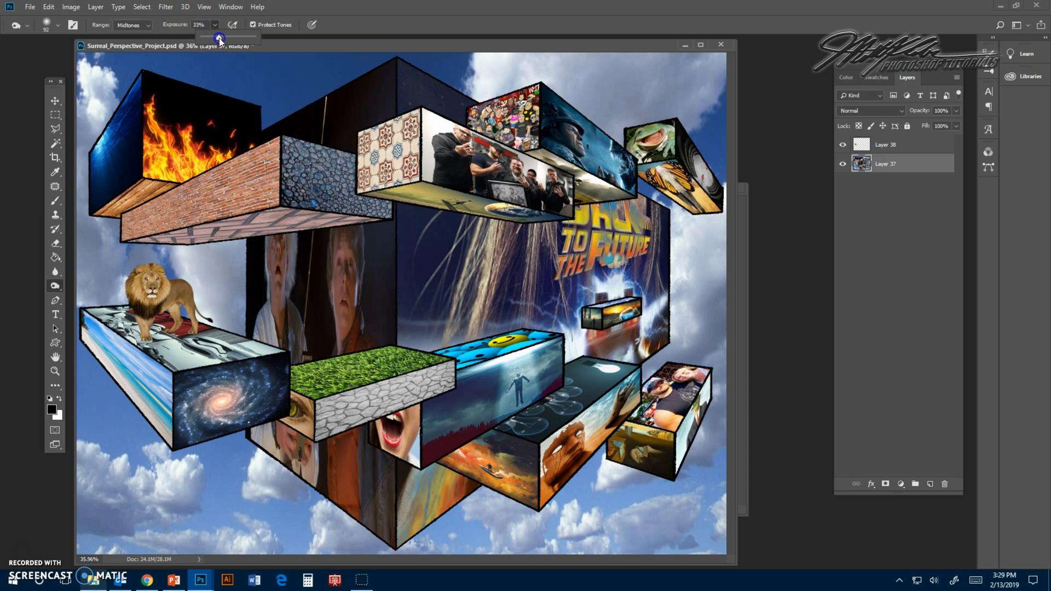
drag(178, 334, 187, 334)
mouse_move(123, 334)
mouse_down()
mouse_move(200, 335)
mouse_move(129, 334)
mouse_up()
mouse_move(221, 330)
mouse_down()
mouse_move(136, 329)
mouse_move(244, 376)
mouse_move(222, 357)
mouse_up()
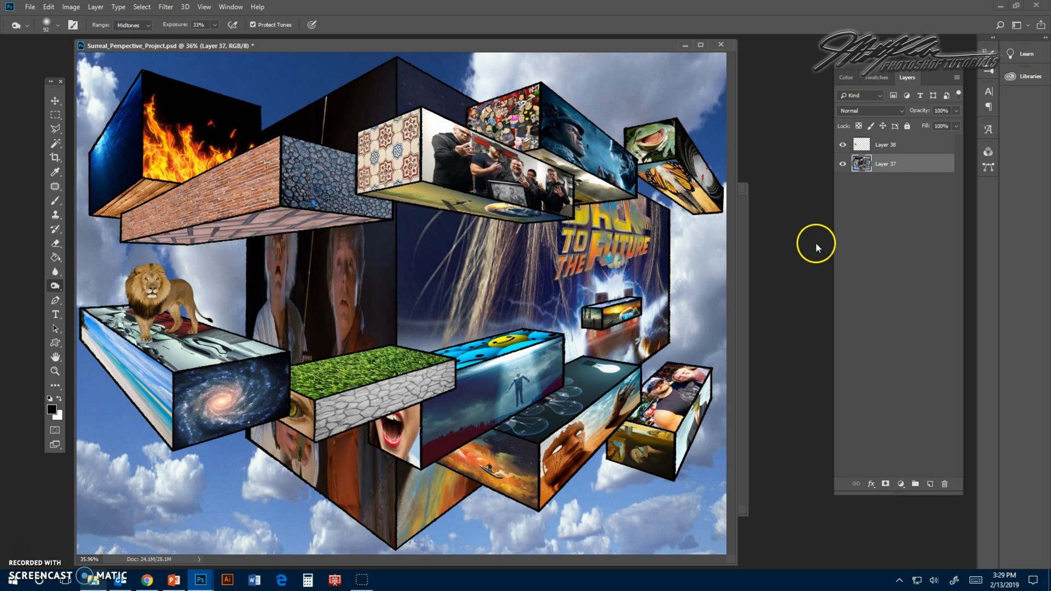
Step: Rename the lion's layer as "lion" and duplicate it as "lion copy", leaving the original lion layer selected
click(901, 147)
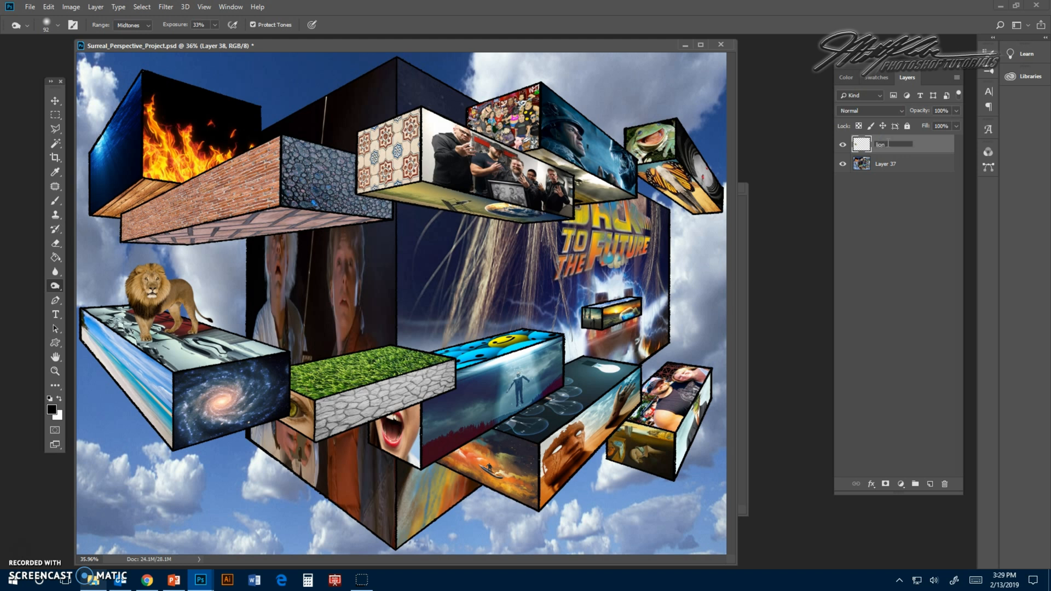
click(926, 148)
right_click(925, 148)
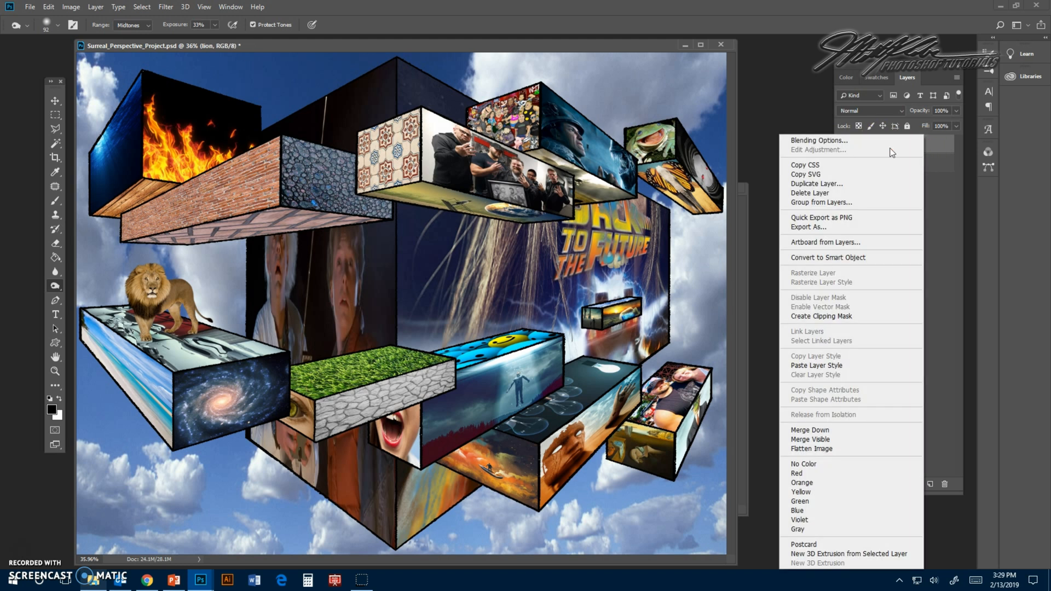
click(841, 184)
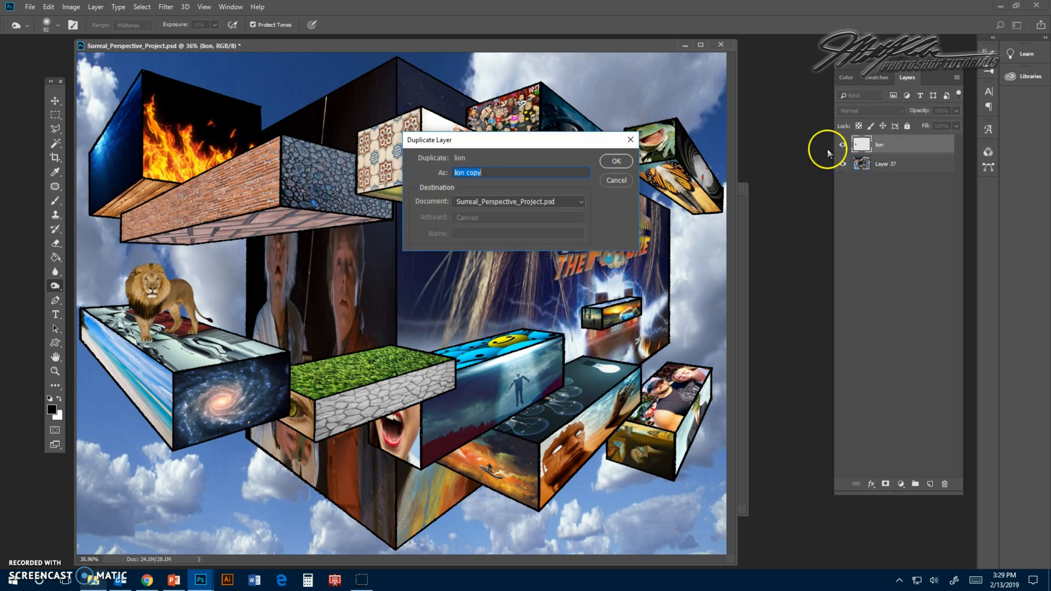
click(623, 163)
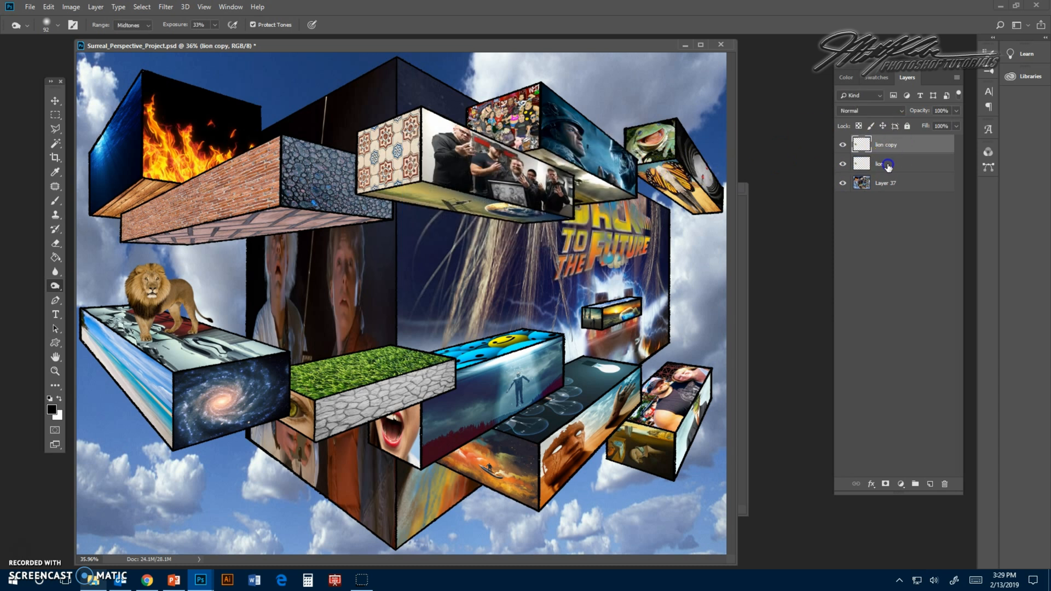
click(882, 163)
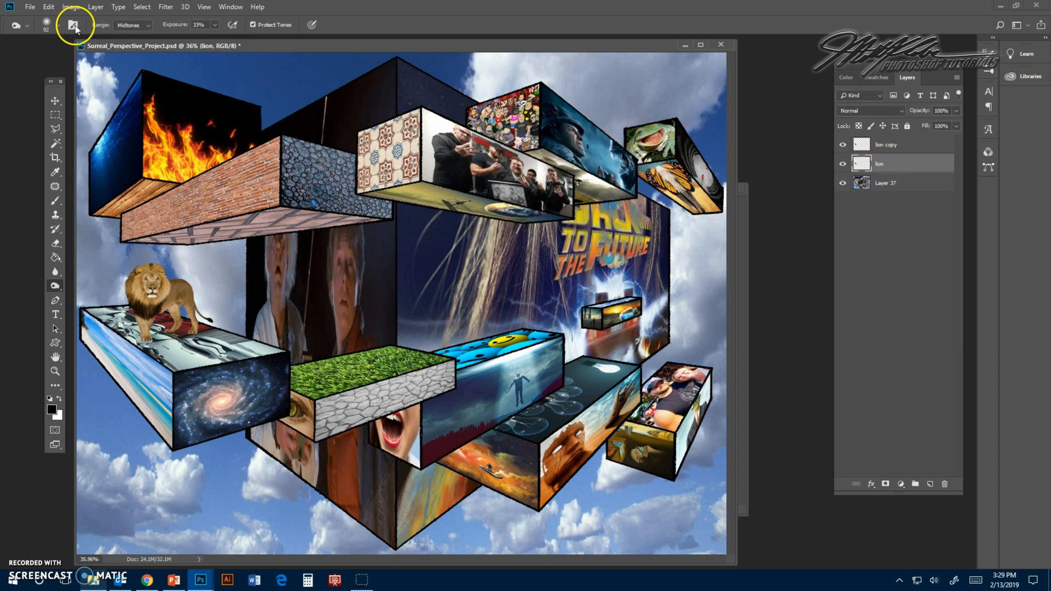
Step: Free-transform the original lion layer, flipping and distorting it into a flattened shadow shape on the top of the galaxy box
click(49, 6)
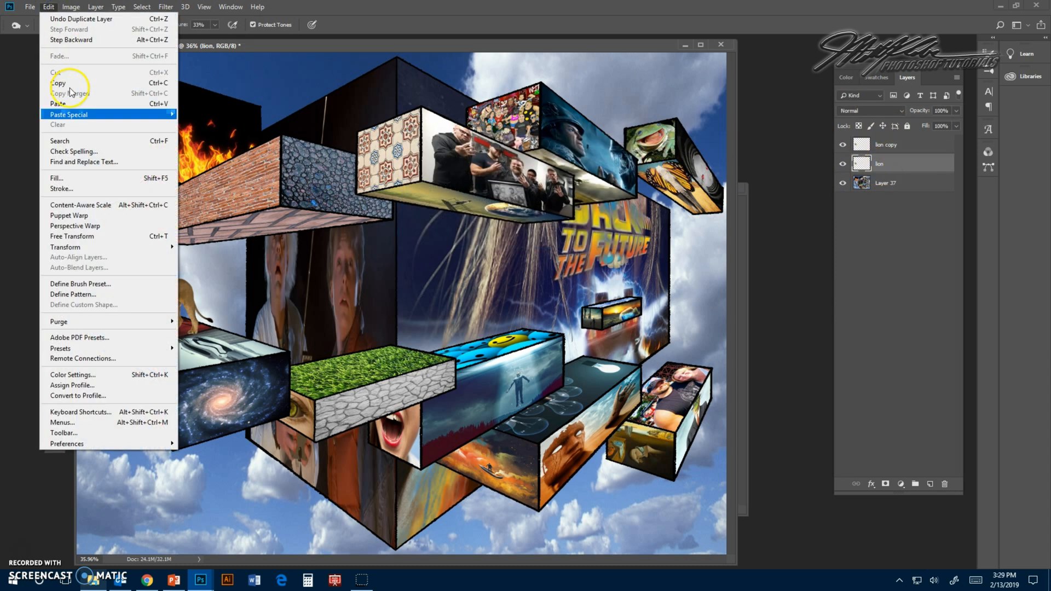
click(72, 236)
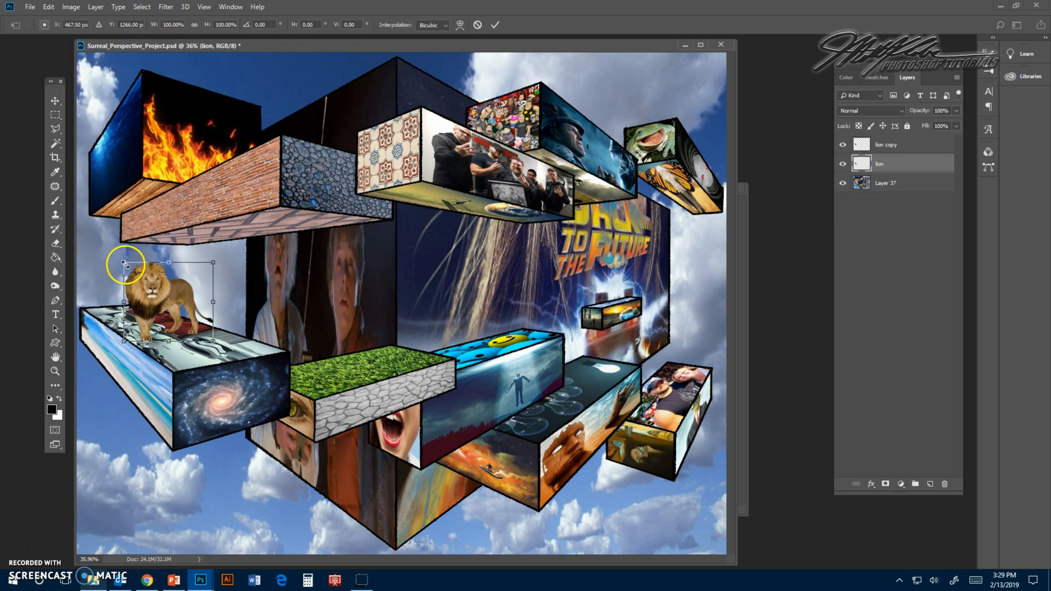
drag(125, 265, 169, 359)
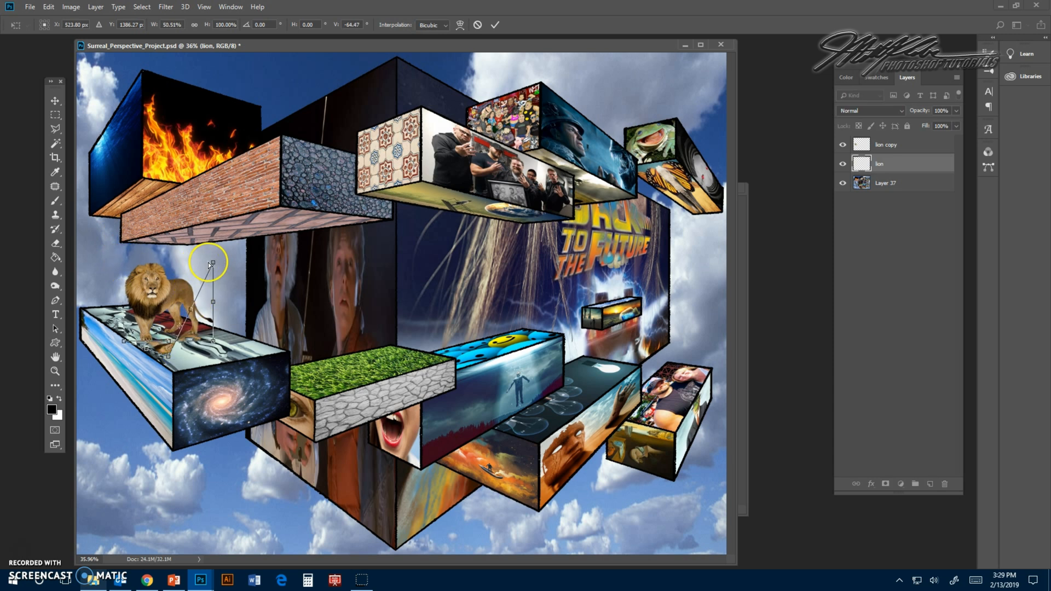
drag(213, 264, 213, 325)
click(55, 371)
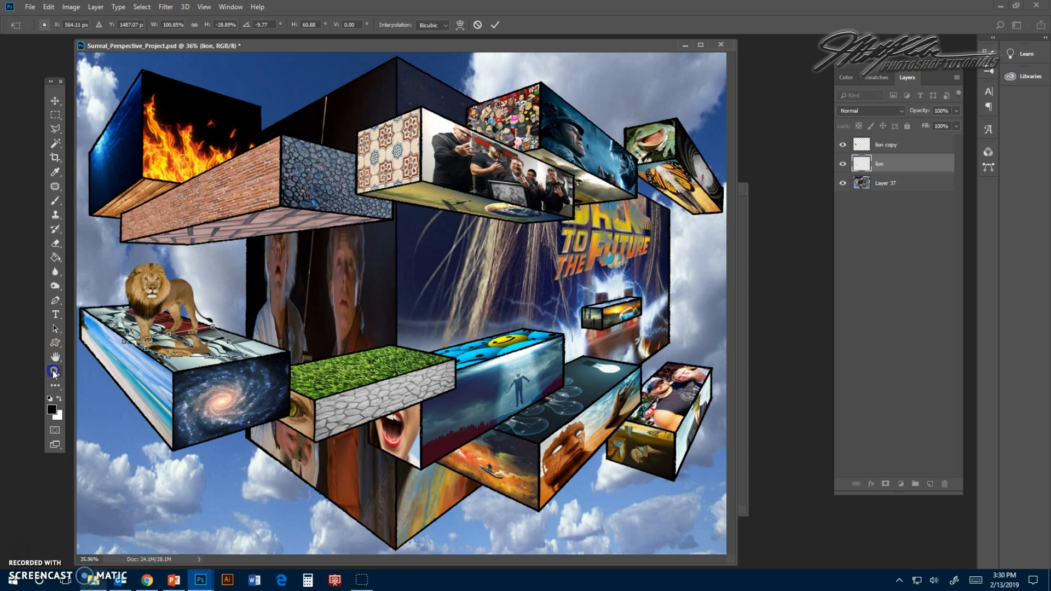
click(239, 327)
click(466, 216)
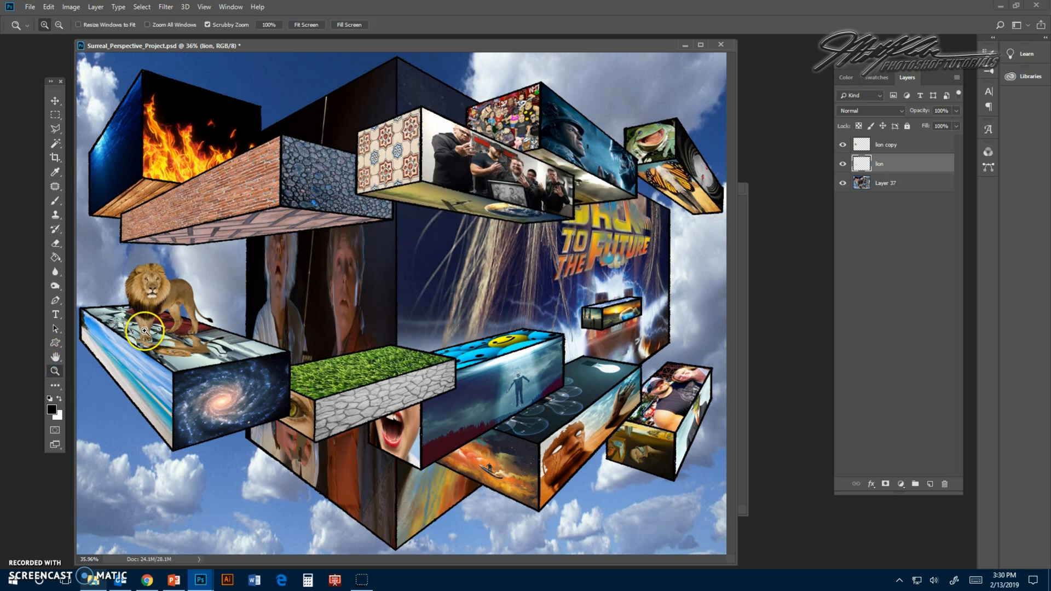
Step: Skew the flipped lion's near edge by about -14° so its front paw lines up with the standing lion's front feet
drag(140, 337, 211, 381)
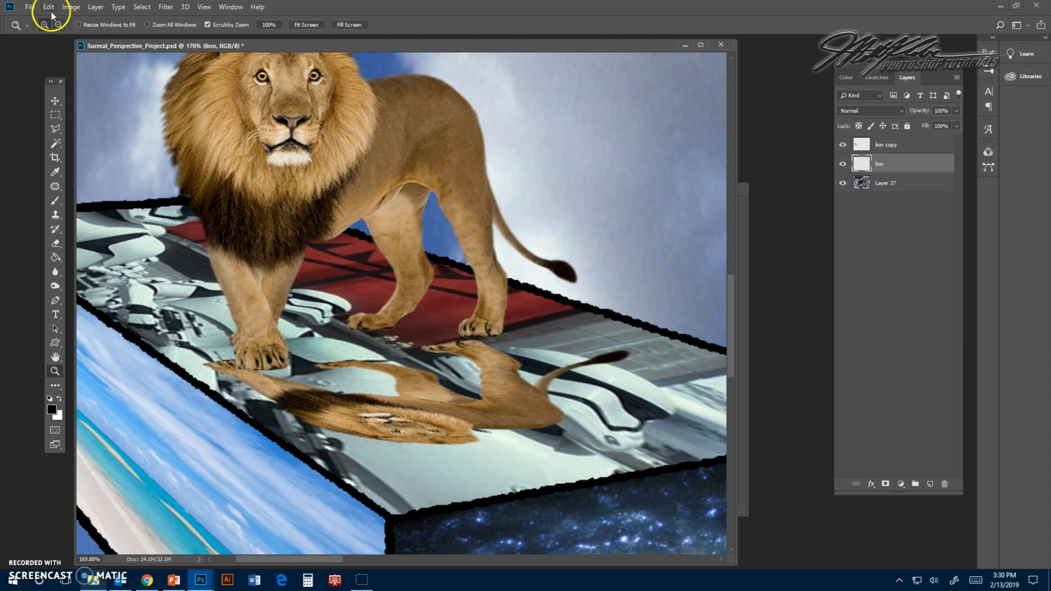
click(51, 12)
click(95, 235)
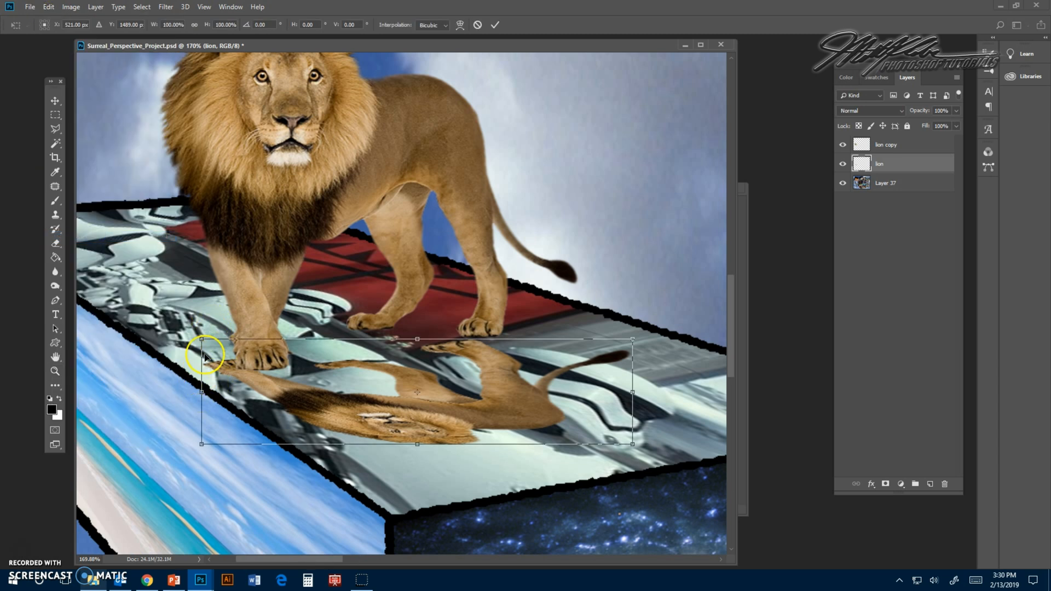
drag(200, 338, 230, 332)
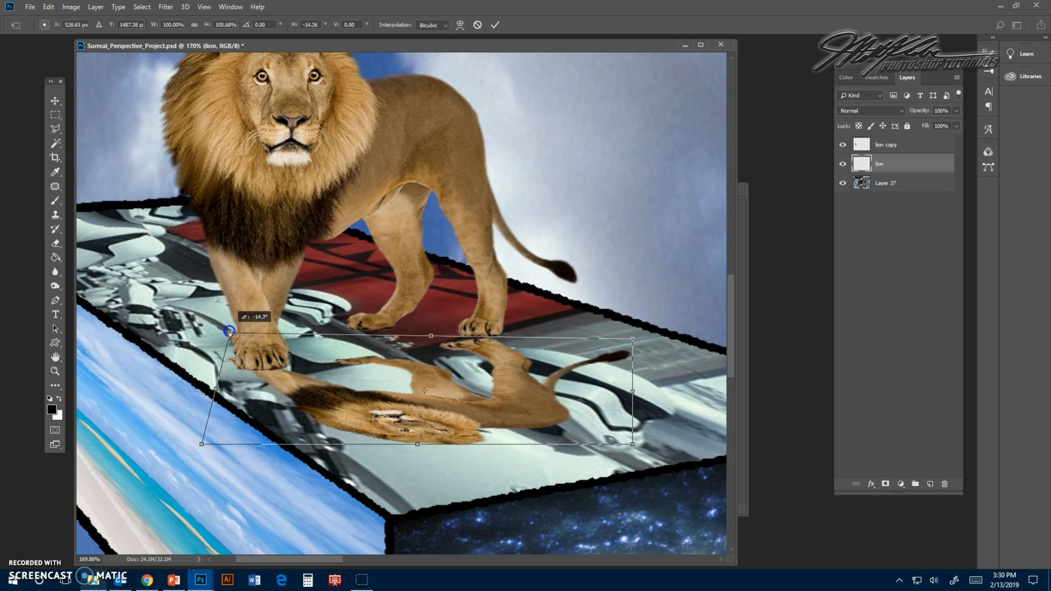
Step: Warp the flipped lion so its hind paws meet the standing lion's hind feet and its tail drops toward the box surface
click(461, 25)
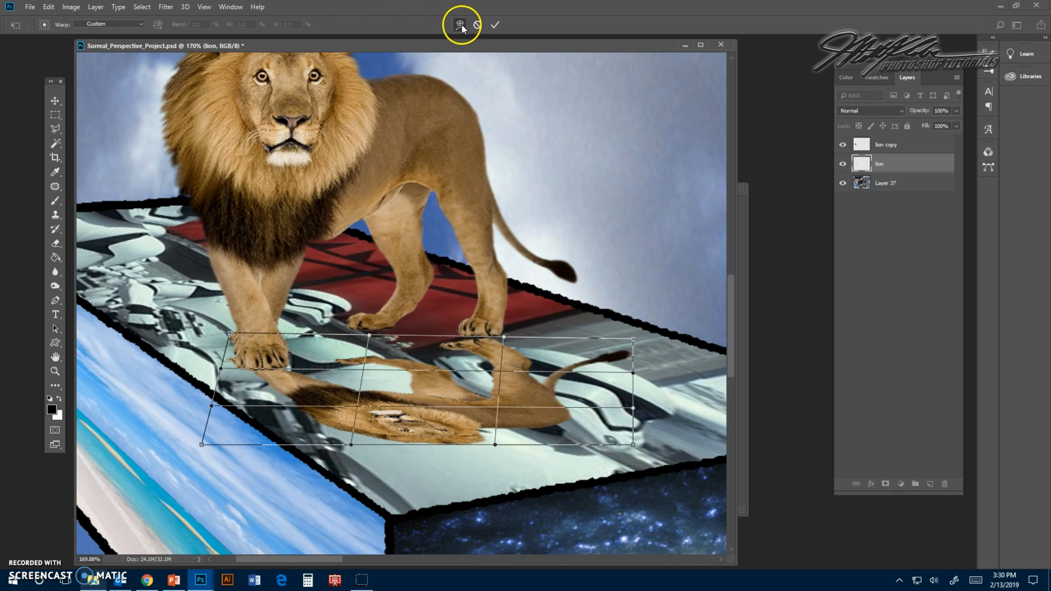
drag(369, 335, 410, 214)
drag(634, 340, 640, 381)
drag(485, 311, 490, 330)
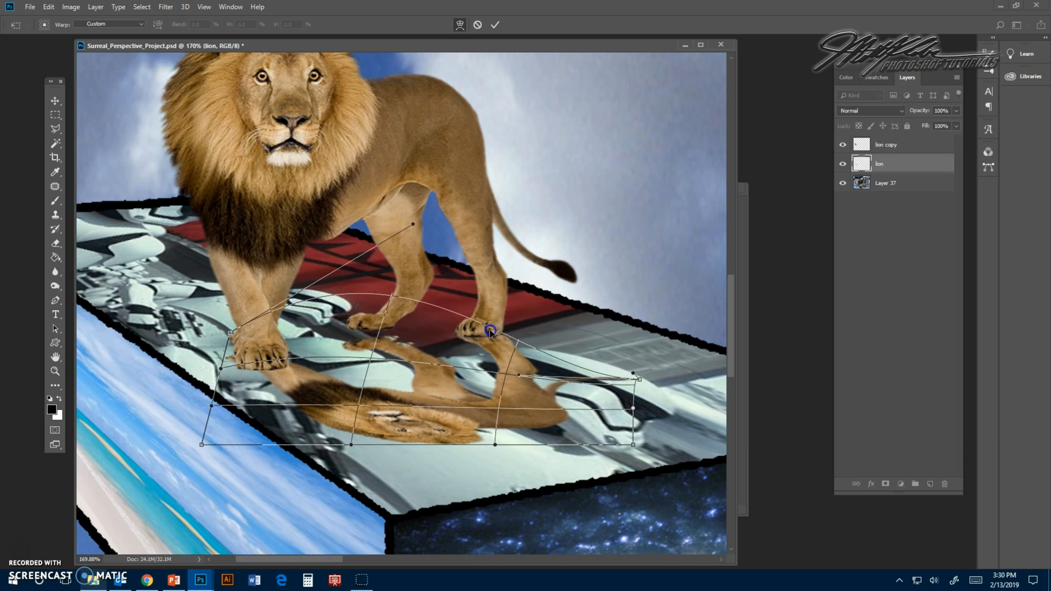
drag(365, 332, 354, 335)
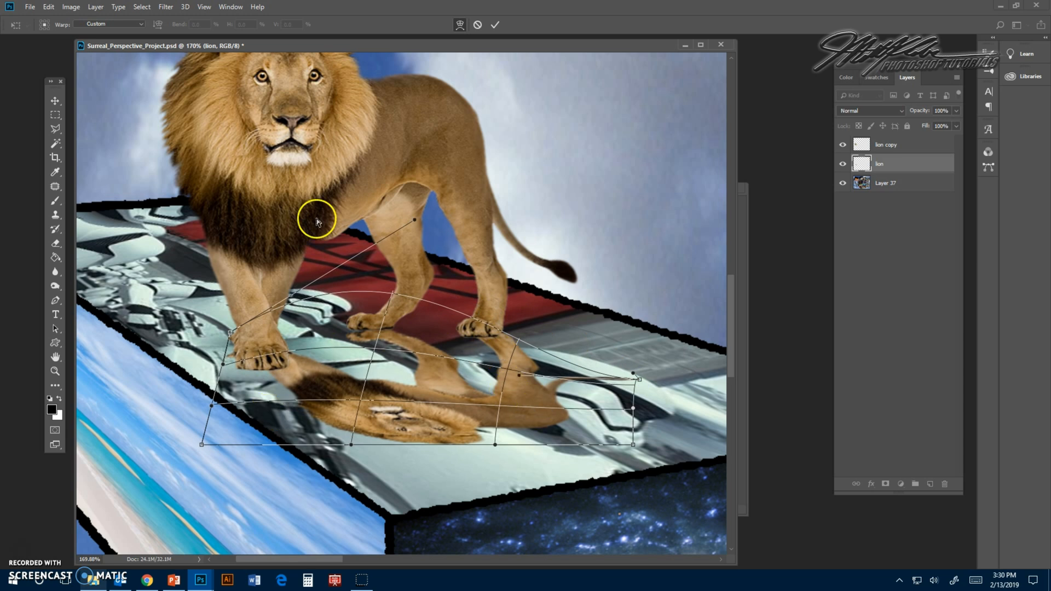
key(Return)
key(z)
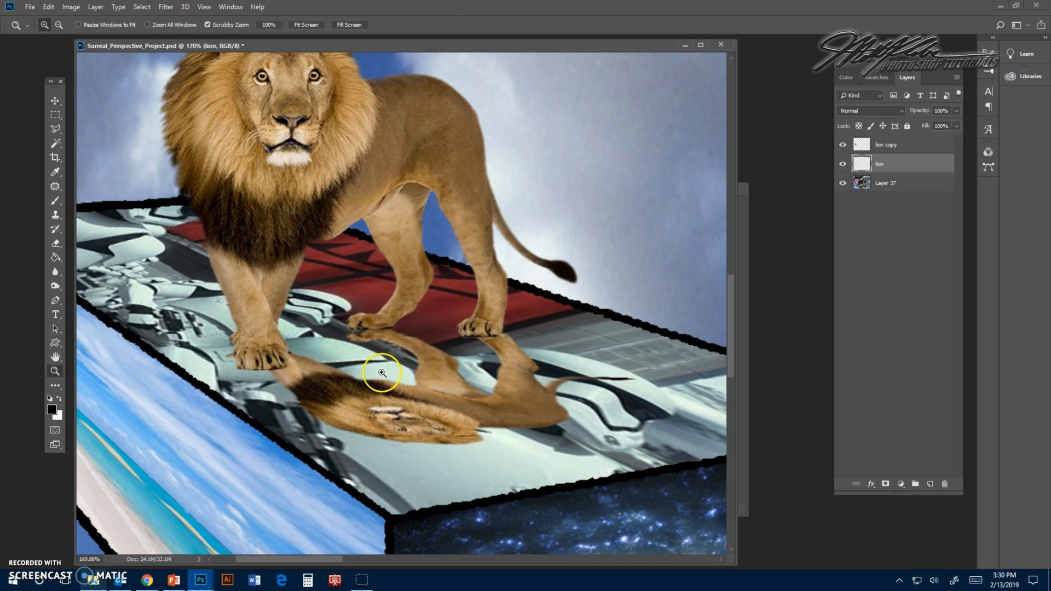
click(956, 110)
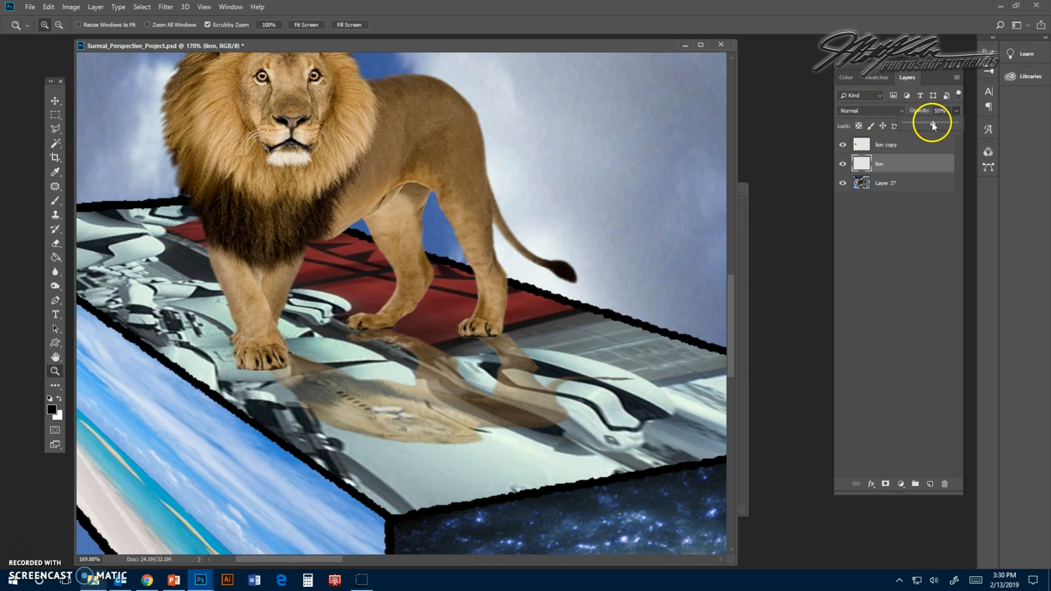
drag(953, 125, 964, 126)
Step: Apply a black Color Overlay layer style in Normal mode at 100% opacity to the flipped lion layer
click(905, 164)
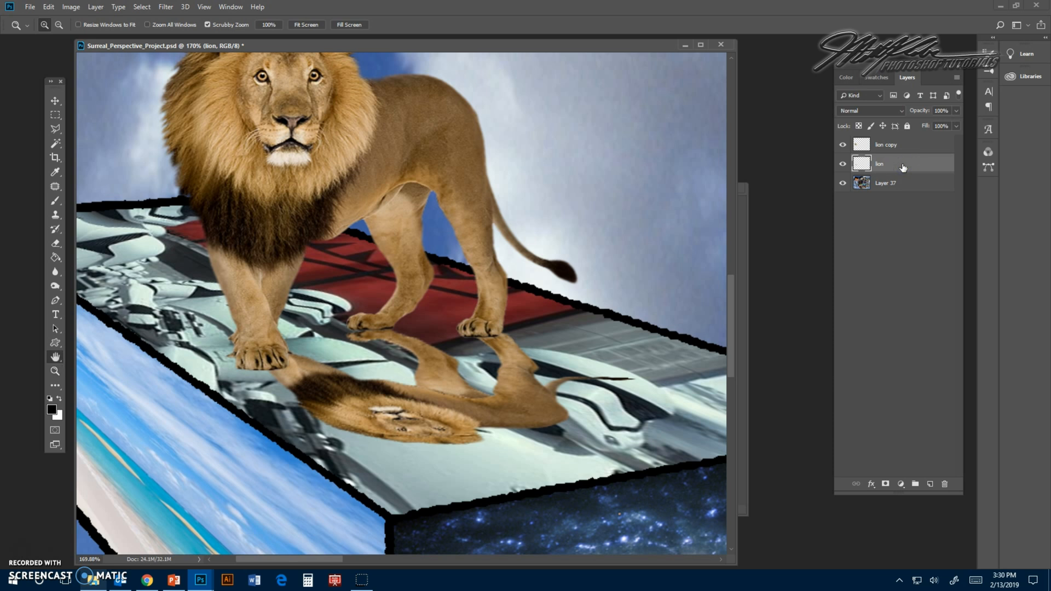
double_click(903, 166)
click(691, 275)
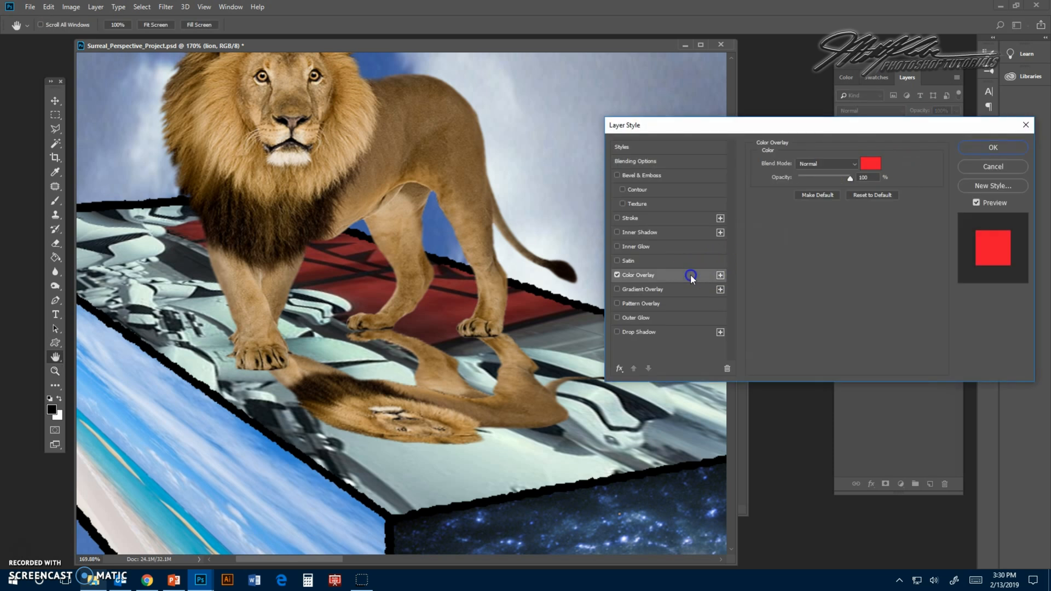
click(872, 167)
drag(715, 253, 738, 305)
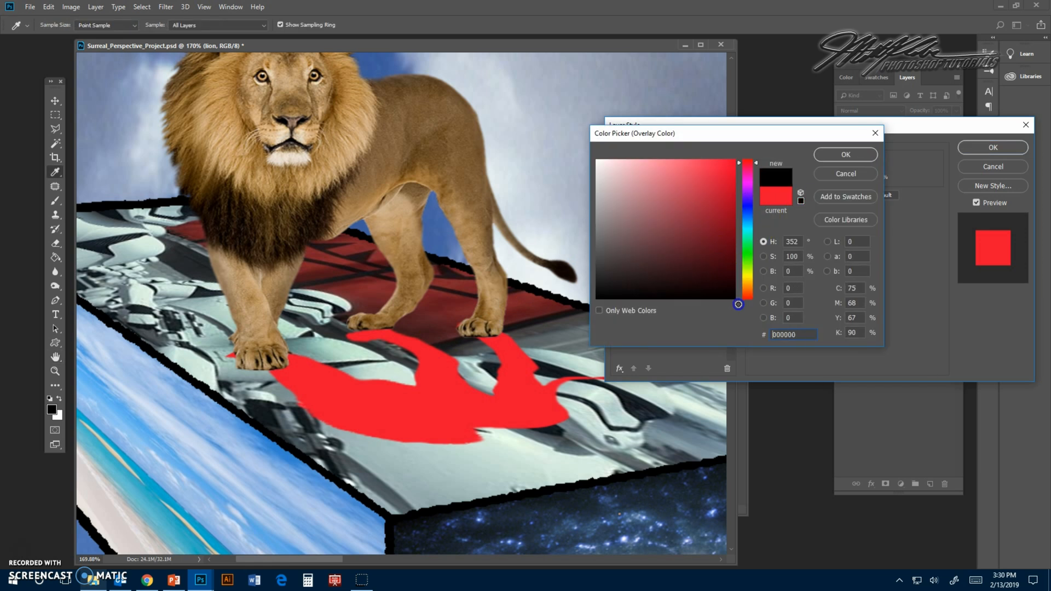
click(846, 155)
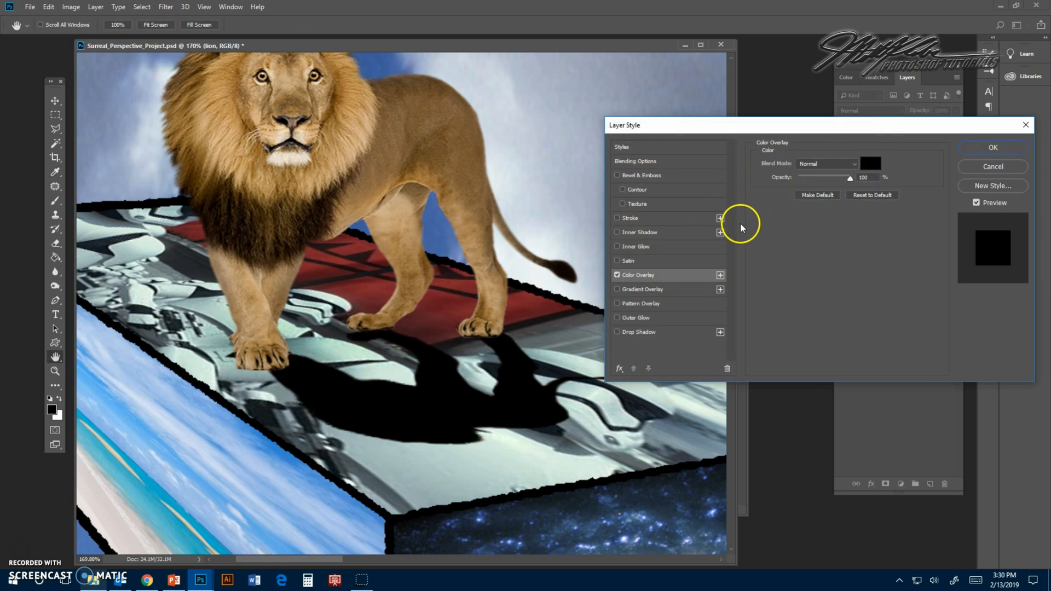
click(994, 147)
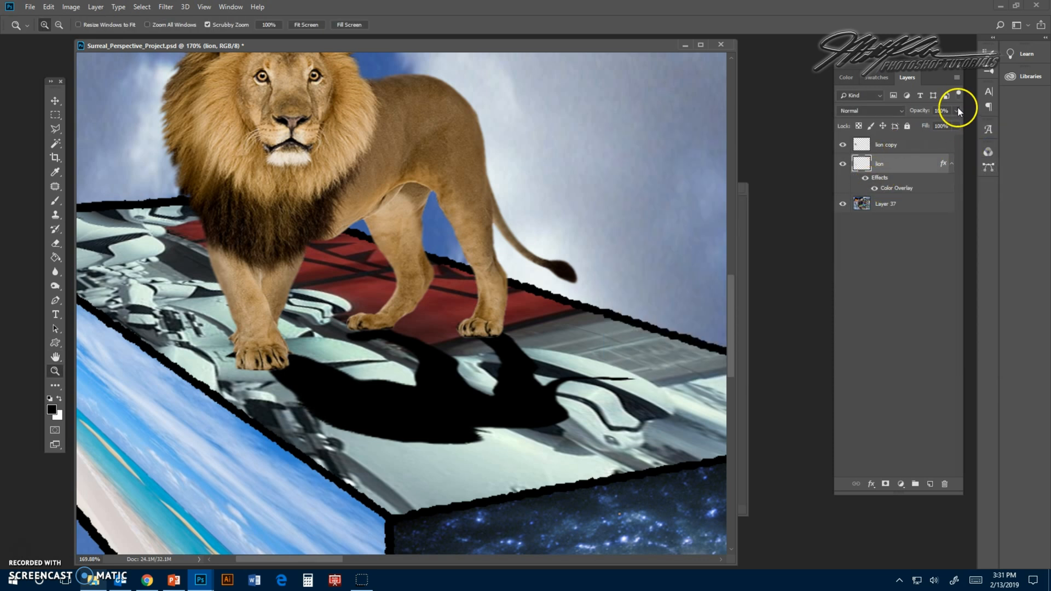
Step: Lower the lion shadow layer's opacity to 74% and fit the whole collage in view
click(956, 111)
mouse_move(950, 125)
mouse_down()
mouse_move(928, 125)
mouse_move(943, 125)
mouse_up()
click(204, 7)
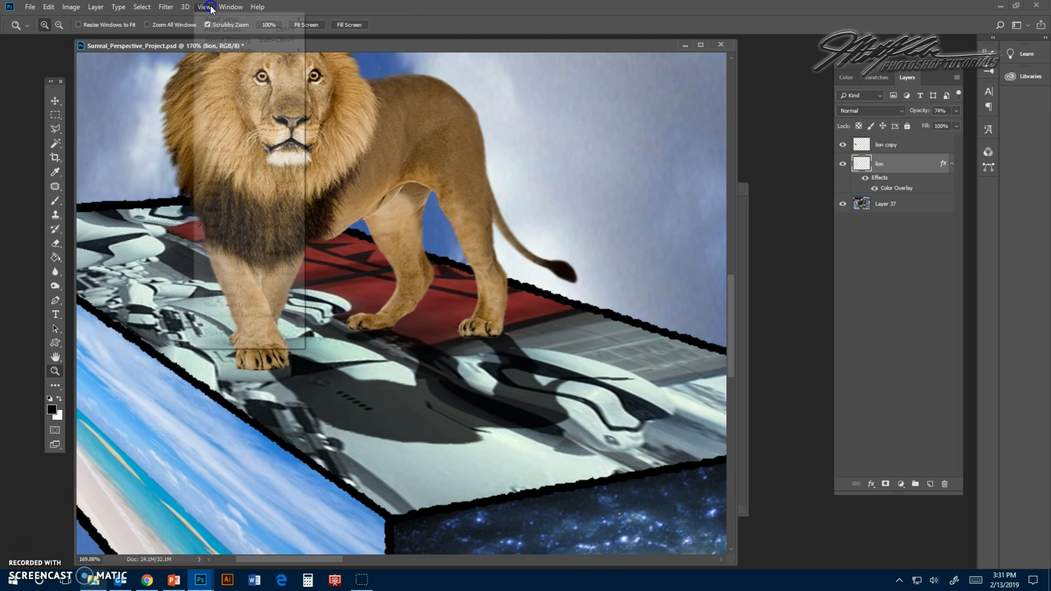
click(245, 108)
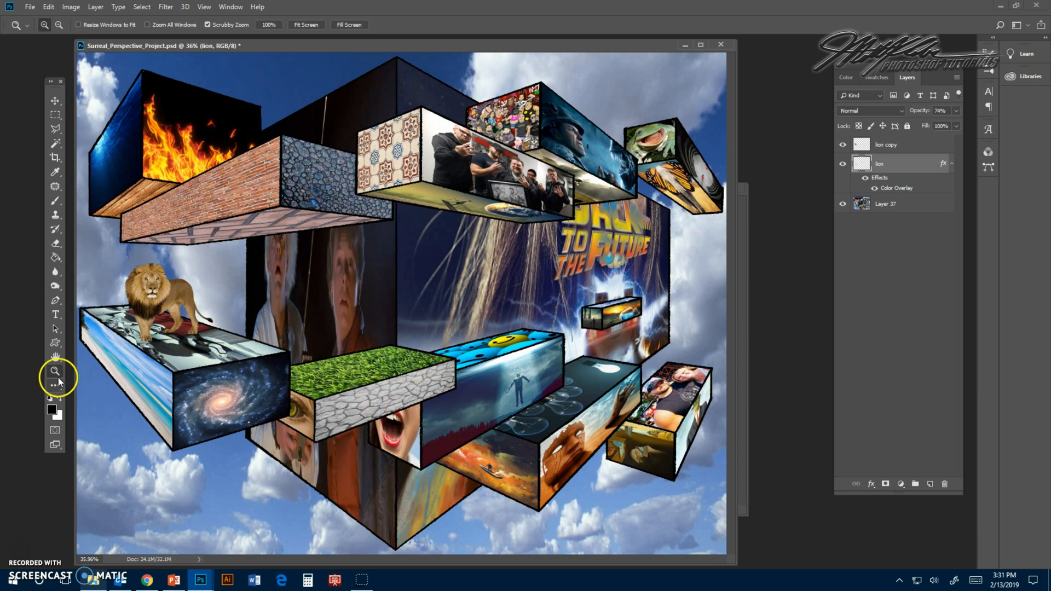
Step: Add the artist's name in black 24 pt Impact Regular text over the sky in the collage's lower-left corner
click(56, 315)
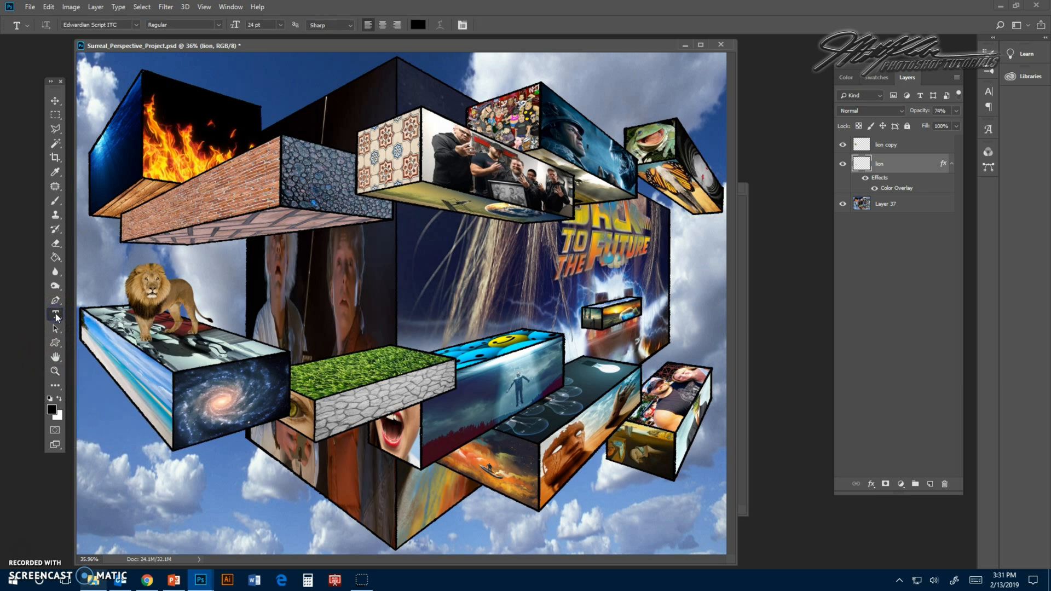
click(136, 25)
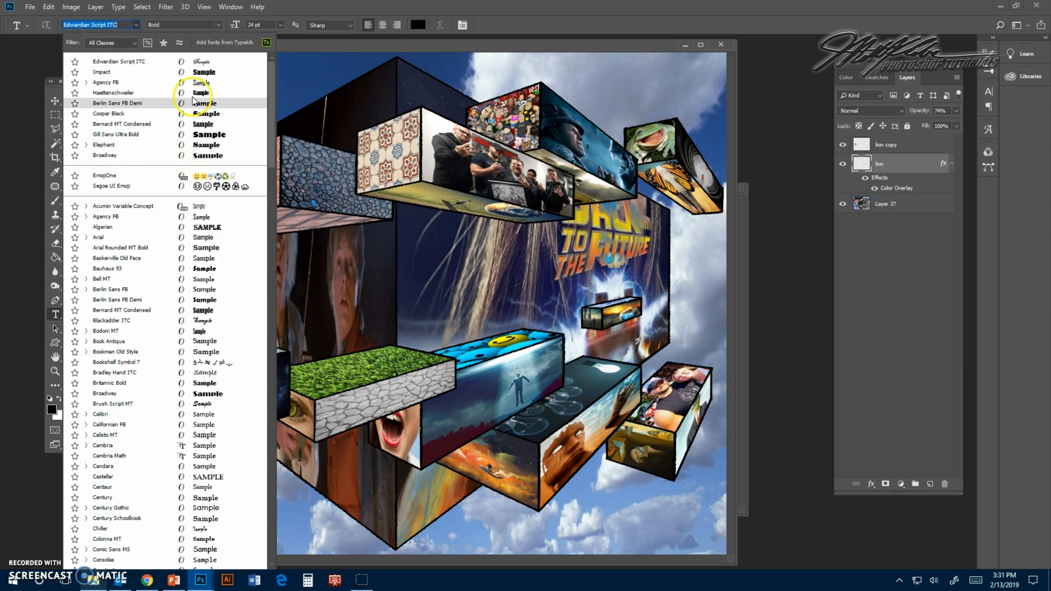
click(192, 74)
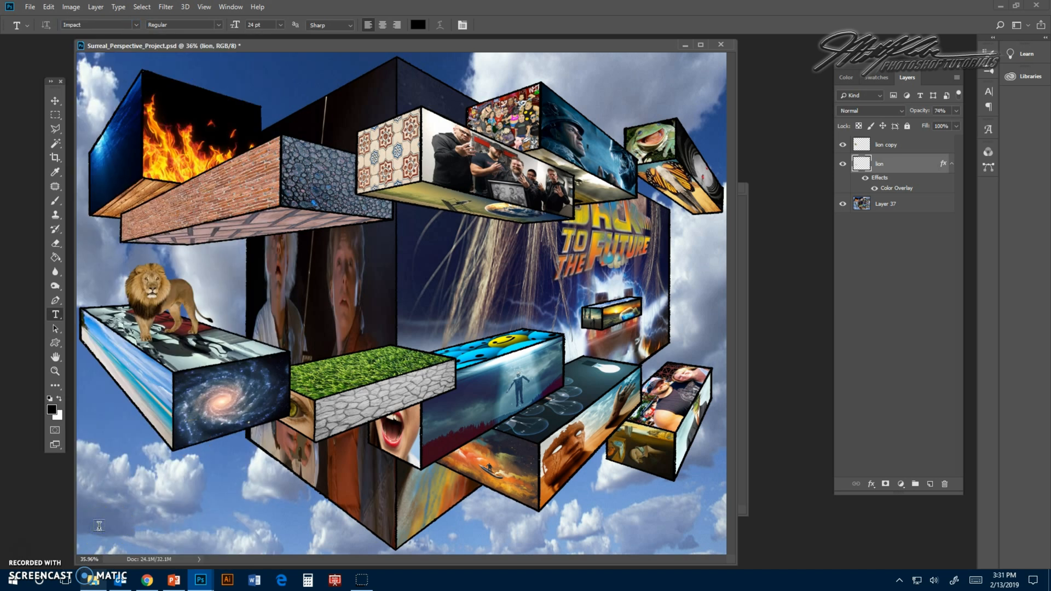
click(157, 515)
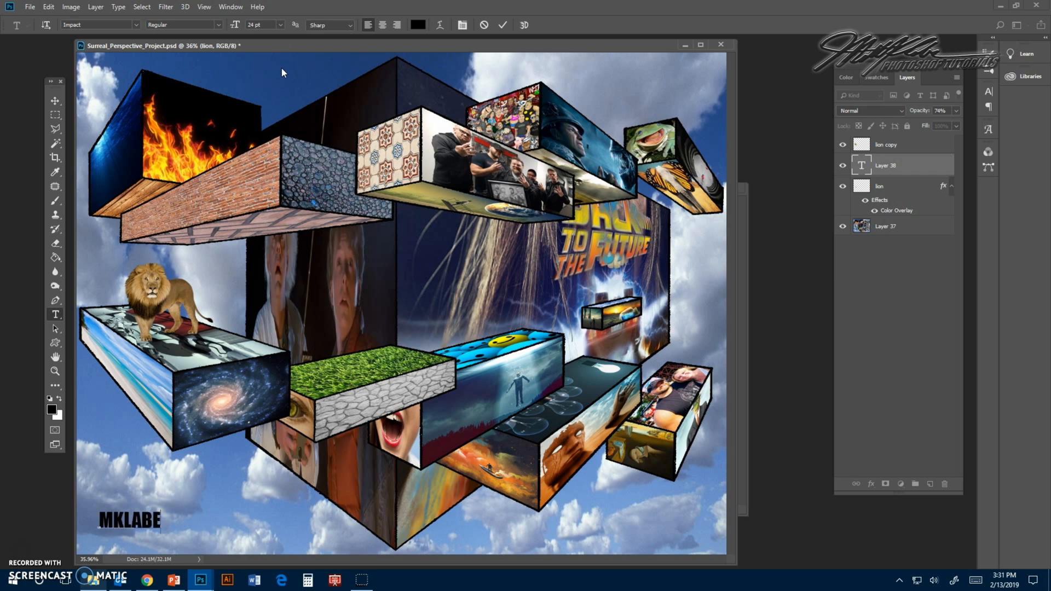
Step: Free-transform the signature text, enlarging it to about 29.74 pt and slanting it like italics
click(49, 7)
click(74, 235)
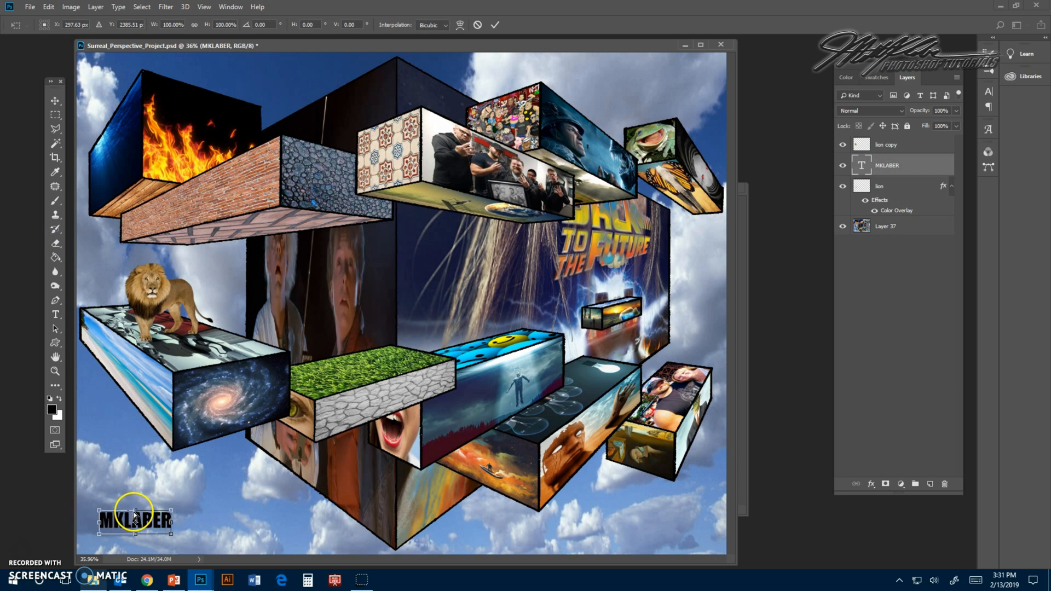
drag(140, 510, 148, 509)
key(Return)
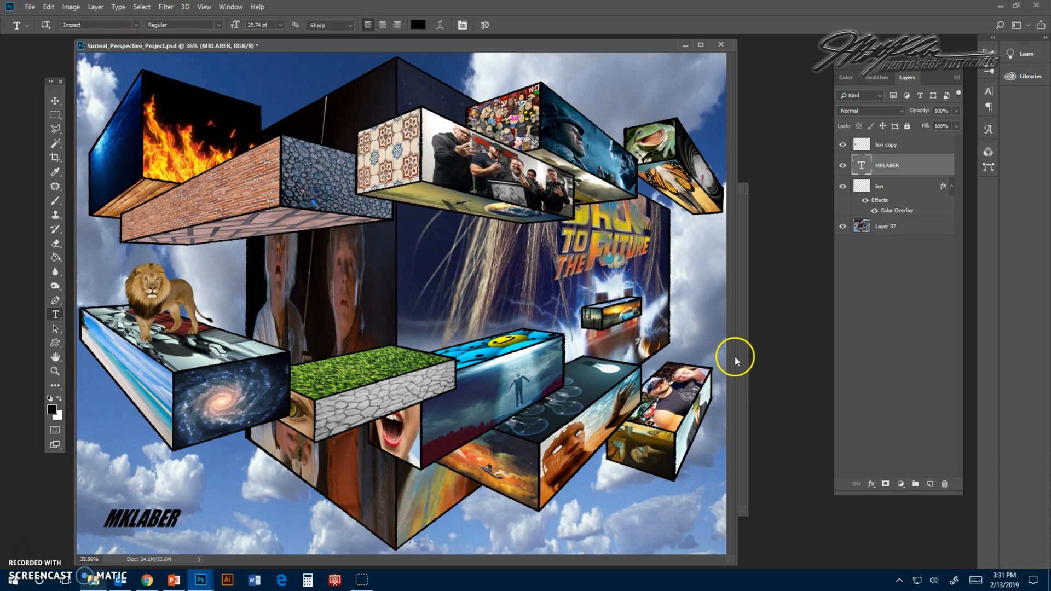
Step: Enable Drop Shadow, Stroke and an Inner Bevel in the signature text layer's style
right_click(914, 167)
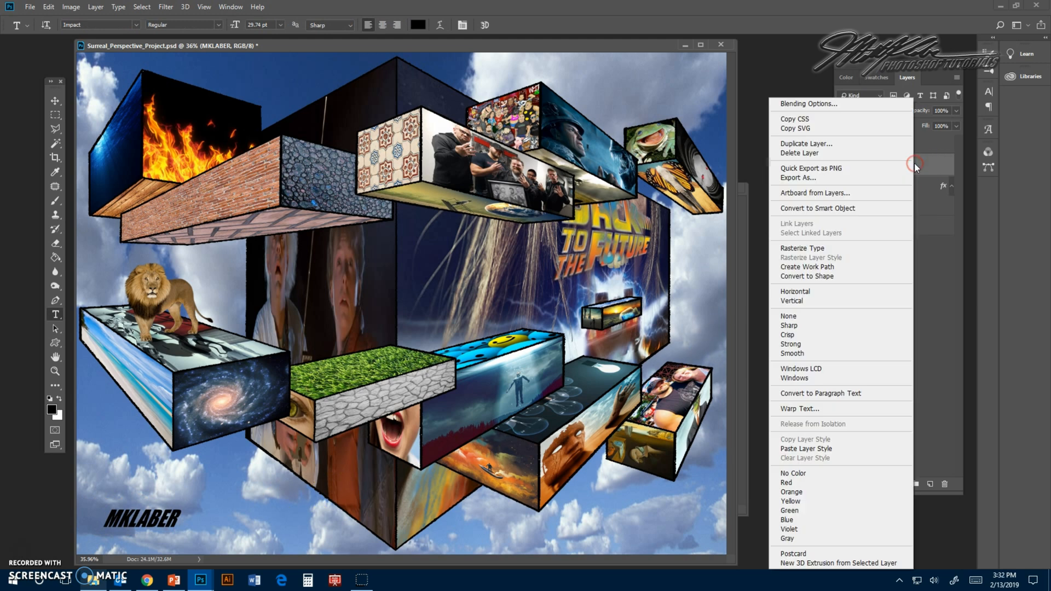
click(816, 104)
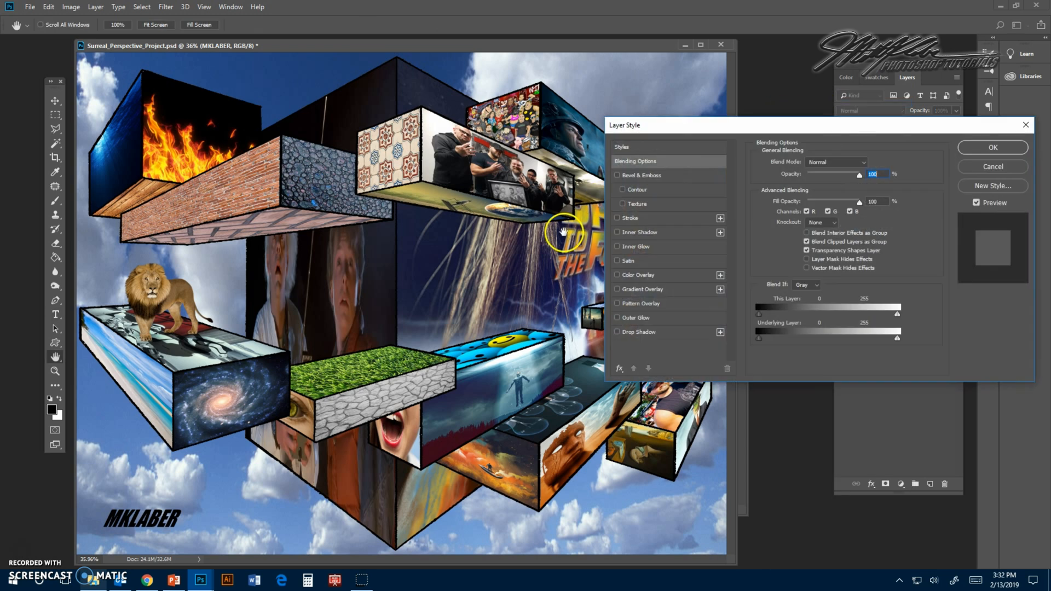
click(665, 337)
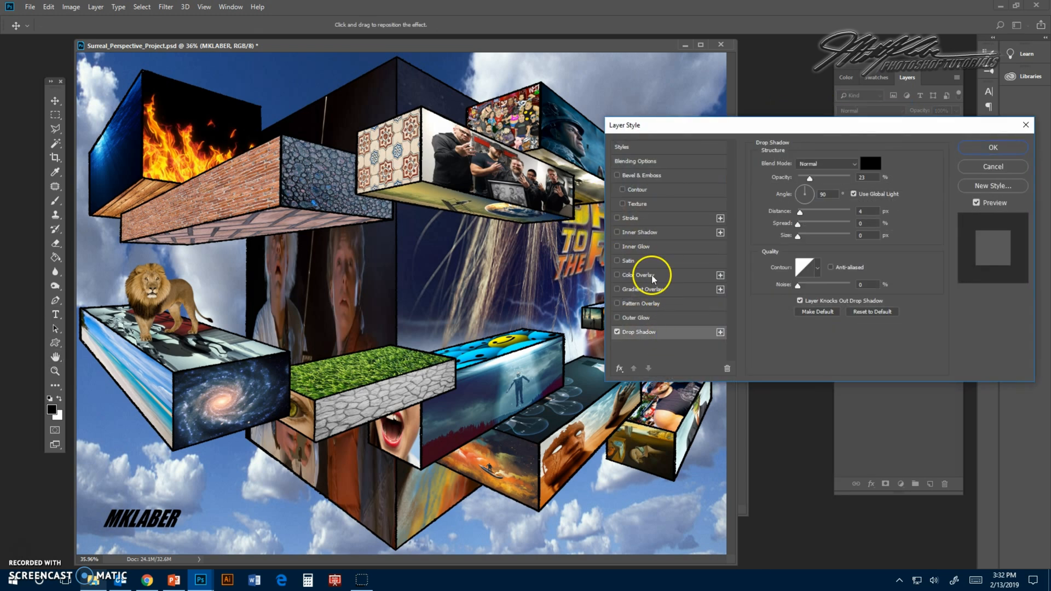
click(657, 218)
click(657, 176)
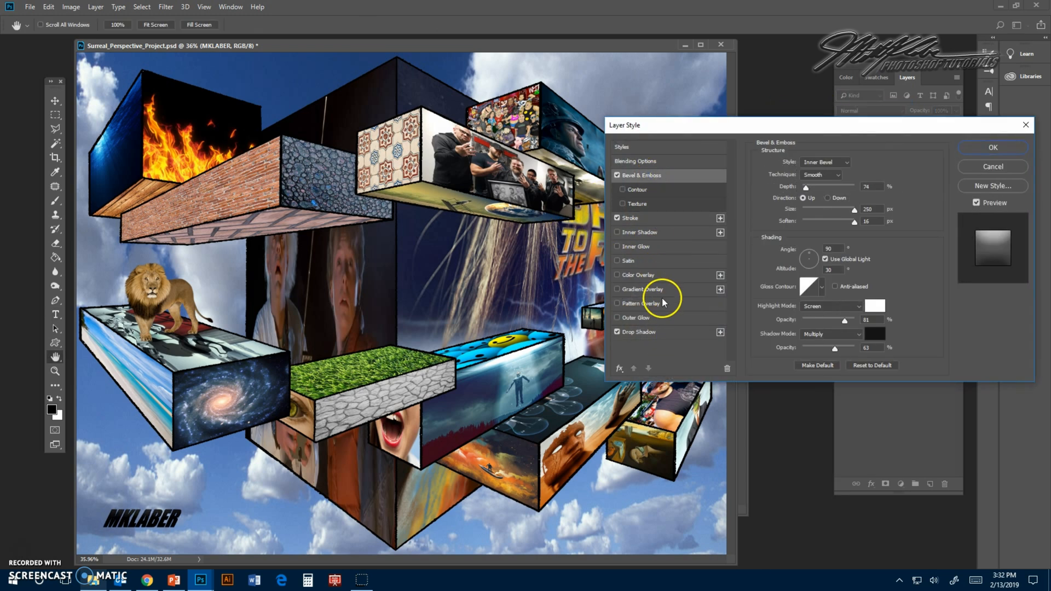
Step: Set the signature's stroke to 2 px and its drop shadow to about 56% opacity and 15 px distance, and apply the style
click(664, 219)
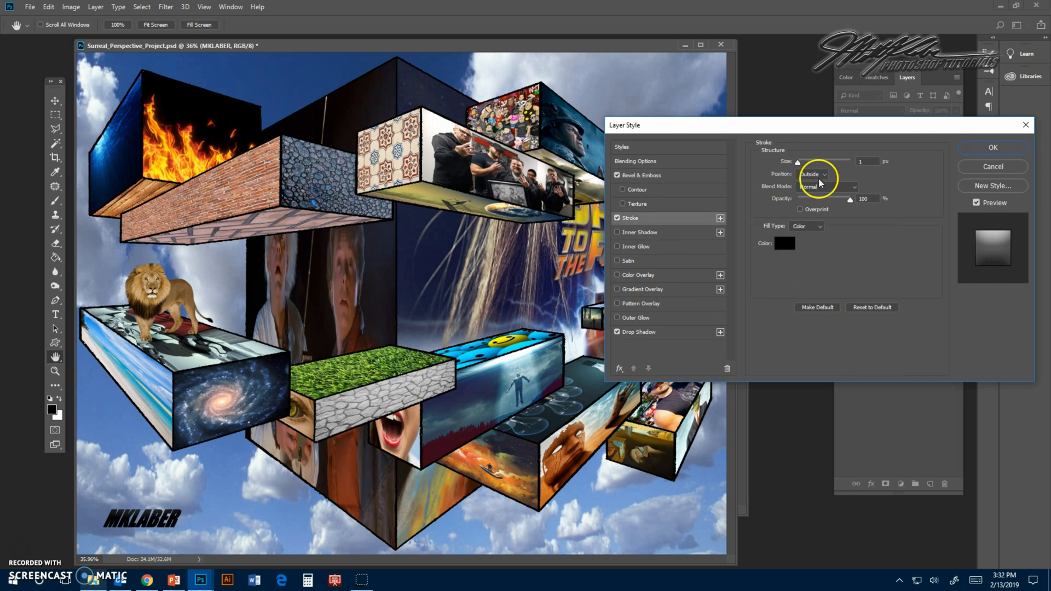
key(Up)
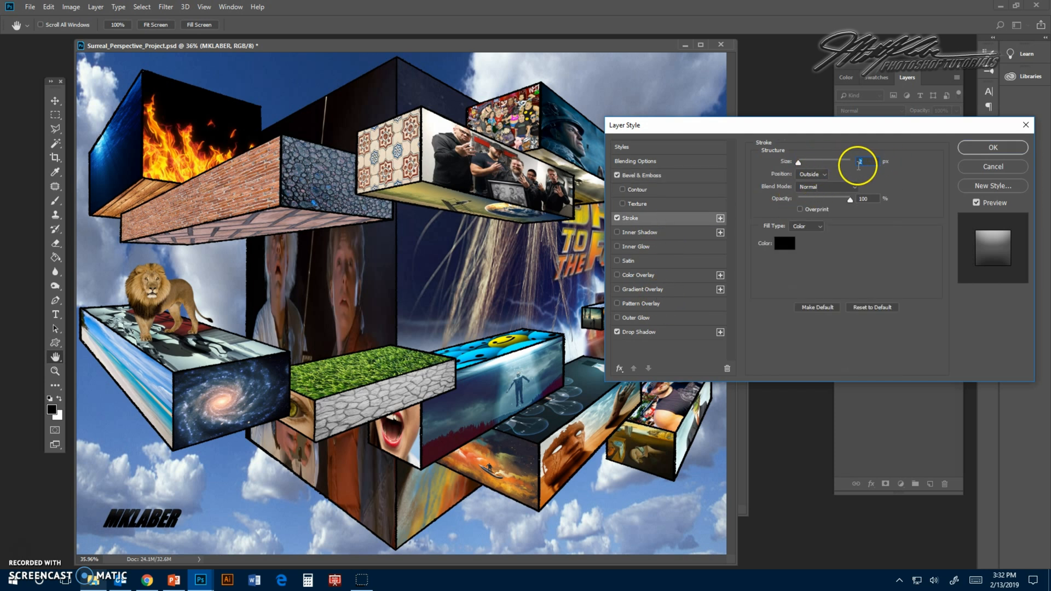
click(647, 176)
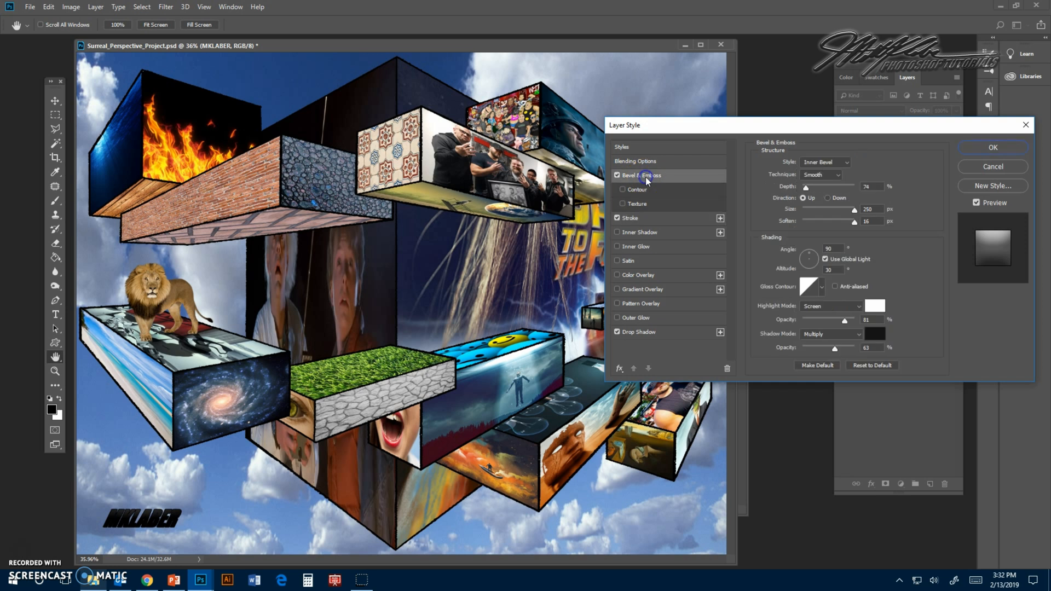
click(660, 332)
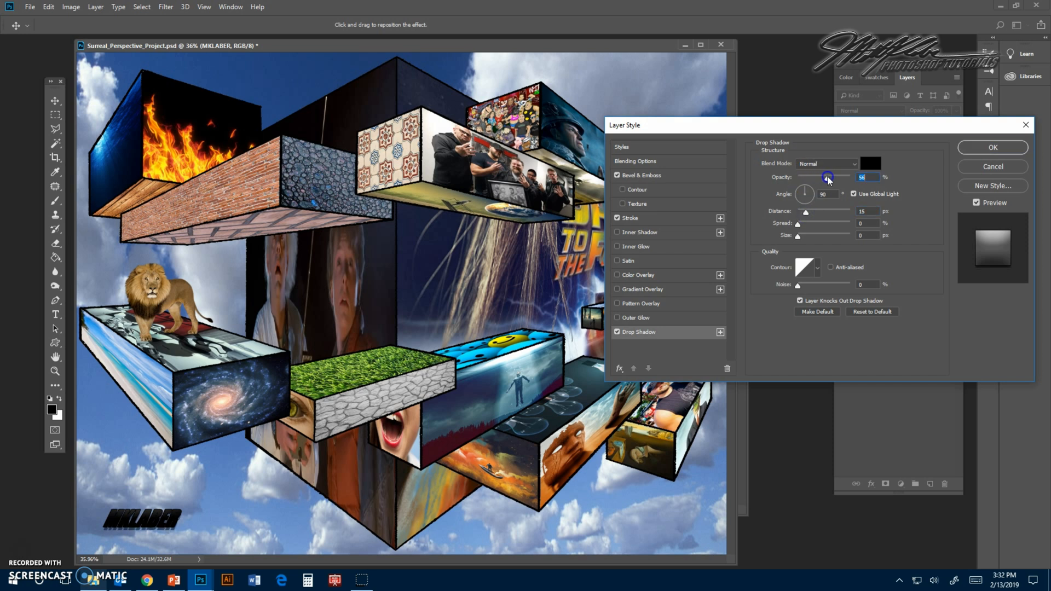
click(980, 149)
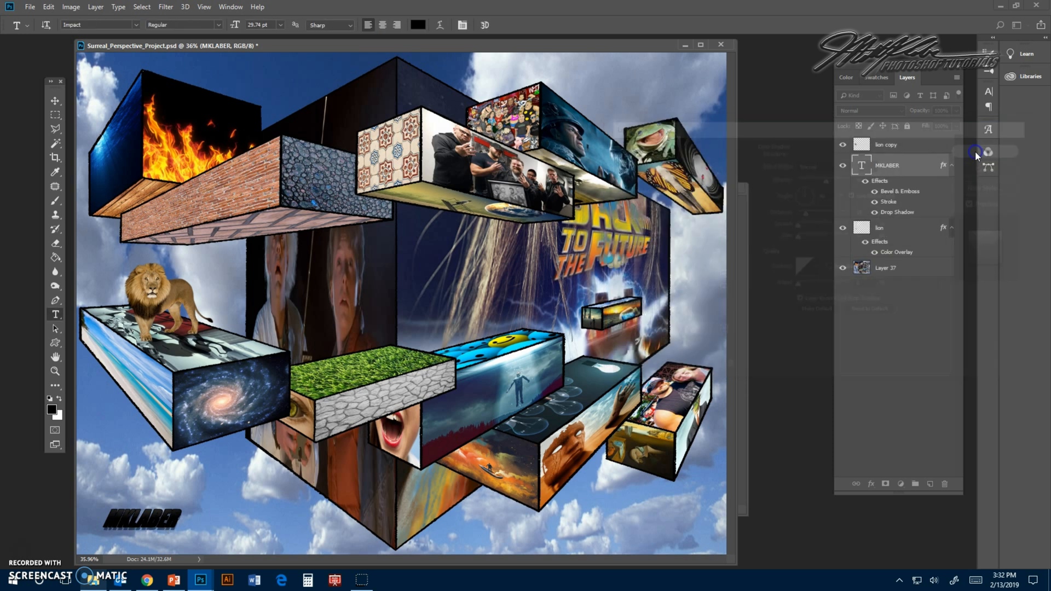
Step: Lower the signature text layer's fill to 0% while keeping its layer effects
click(957, 124)
drag(916, 140, 892, 142)
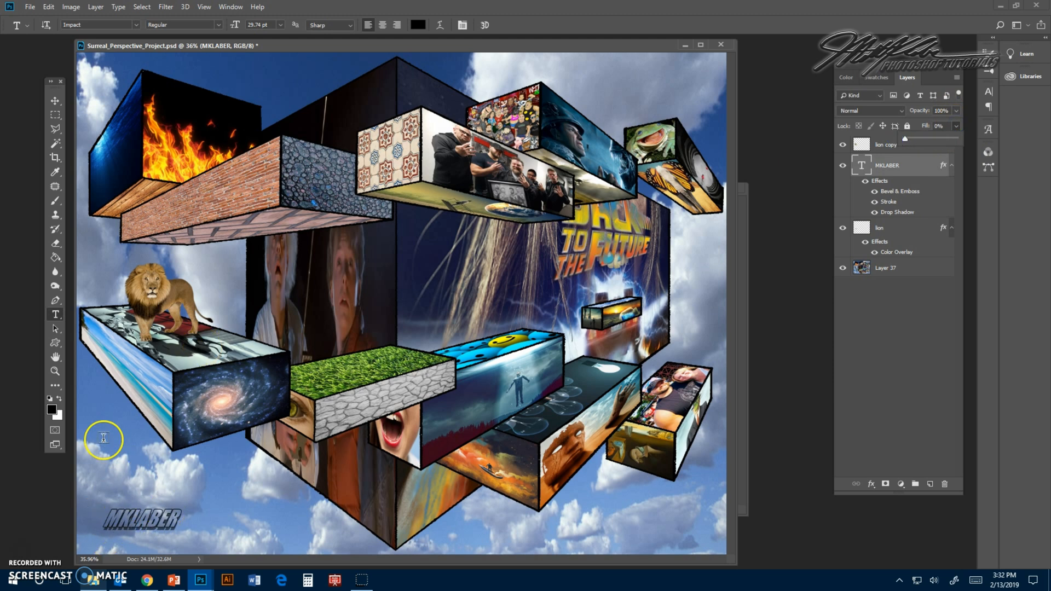
click(55, 371)
drag(112, 508, 248, 475)
scroll(248, 474, up, 5)
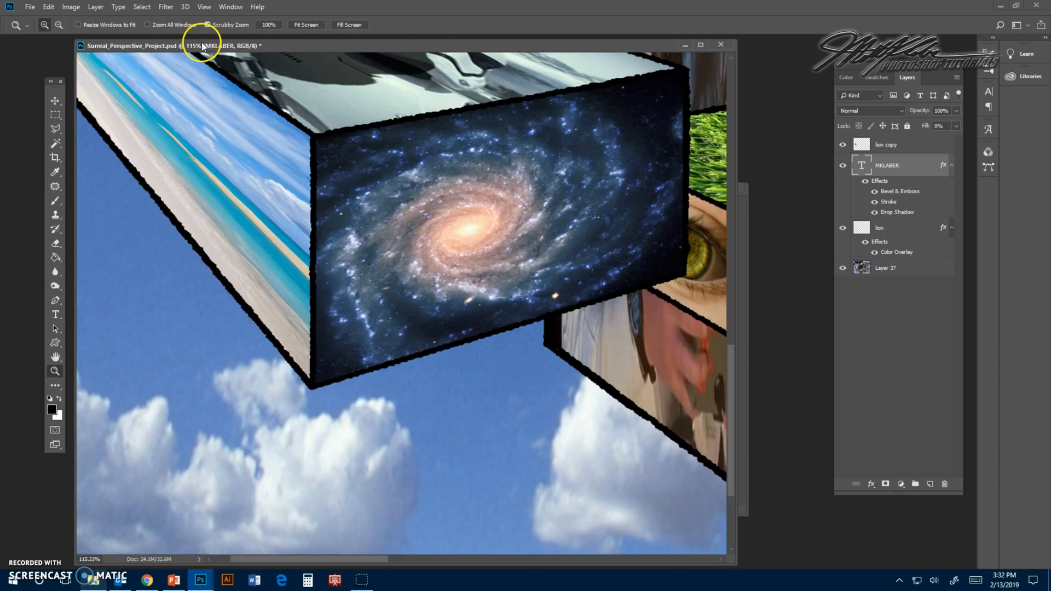
click(205, 7)
click(233, 107)
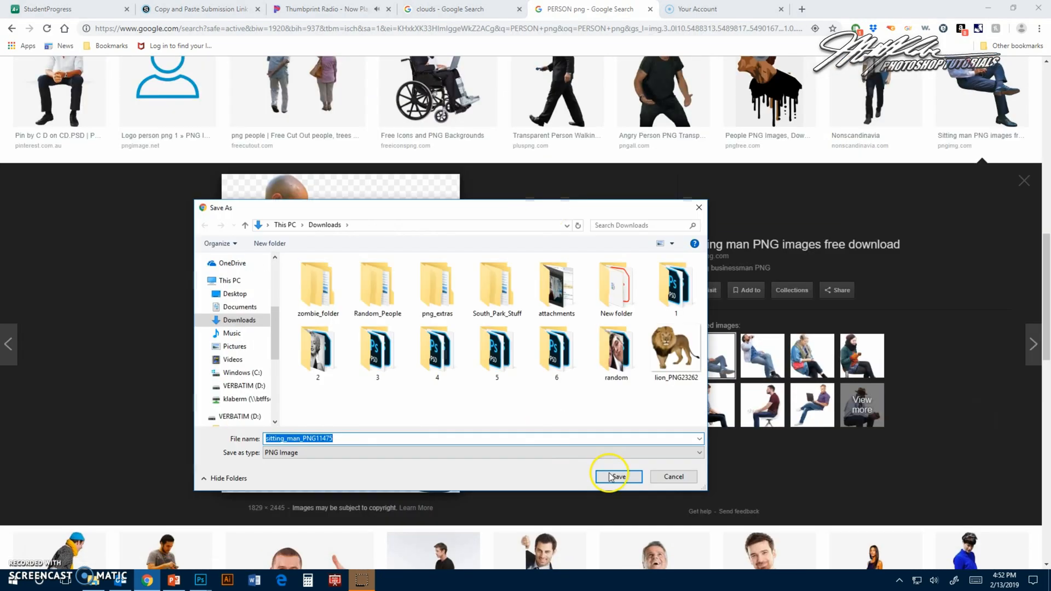
Step: Save the sitting man image to Downloads as sitting_man_PNG11475 and browse image results for "crazy png"
click(618, 477)
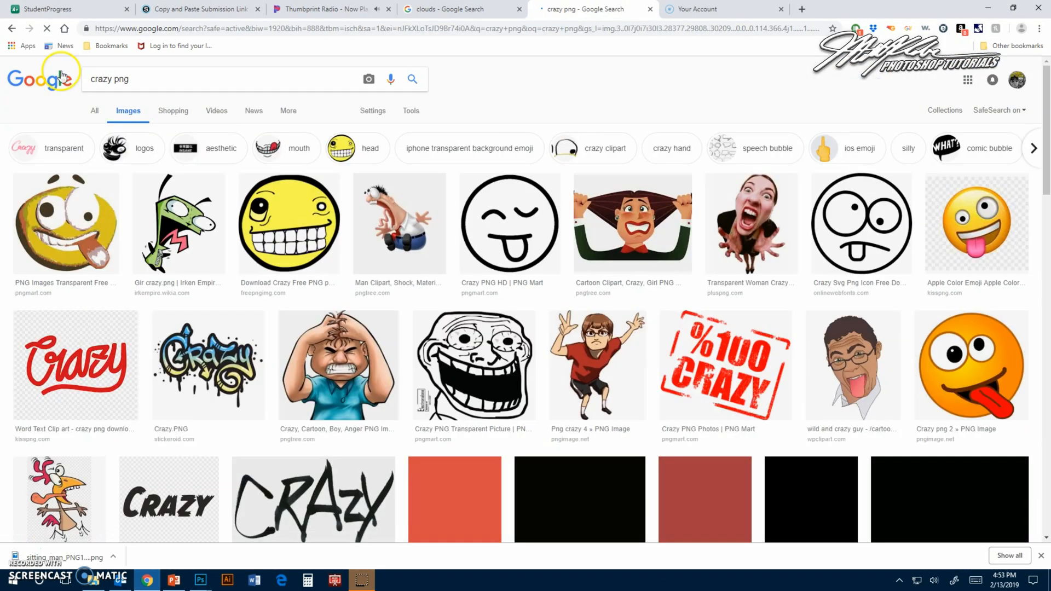
scroll(526, 296, down, 5)
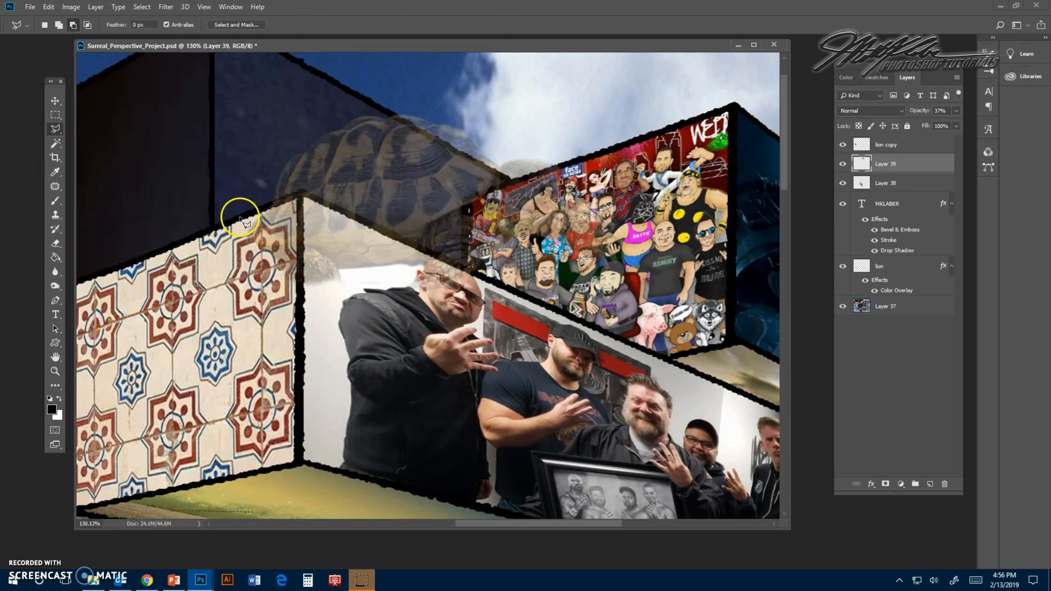
Step: Raise the opacity of the turtle layer, Layer 39, to make the turtle solid
drag(957, 111, 968, 126)
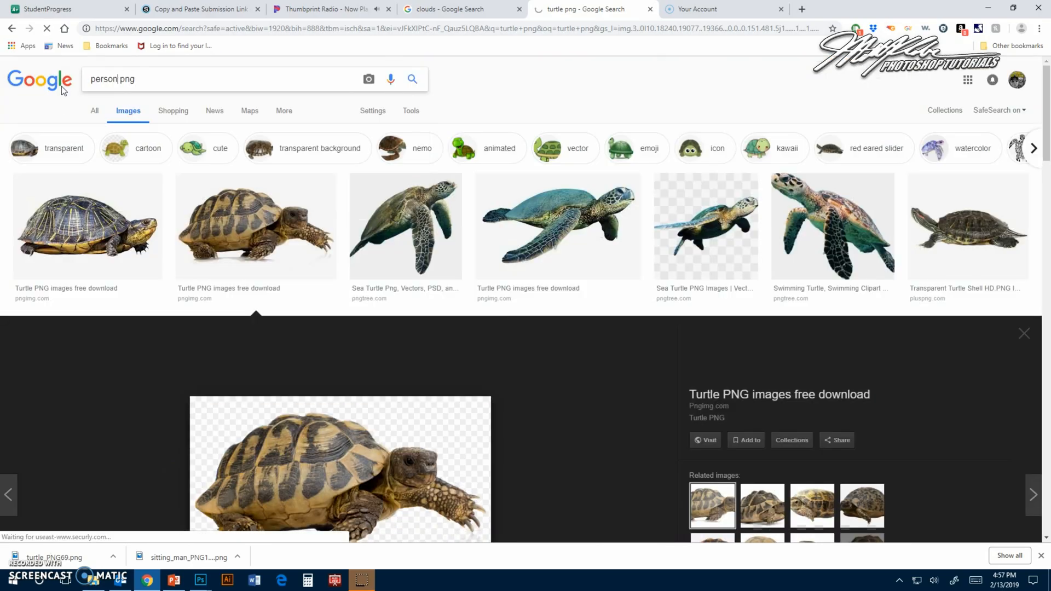
Step: Search Google Images for "person png" to find another figure for the collage
key(Return)
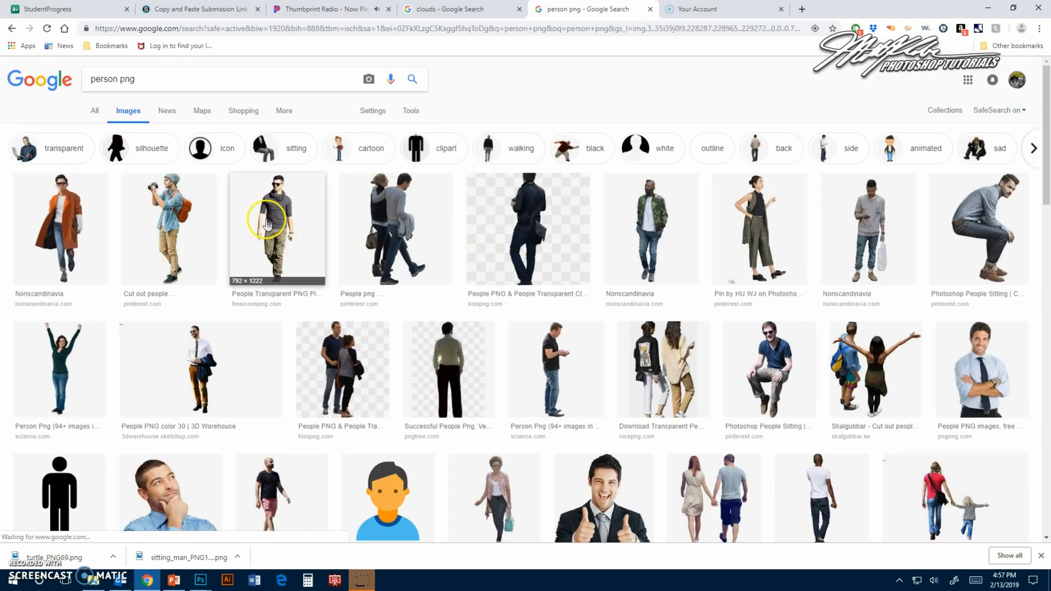
click(535, 134)
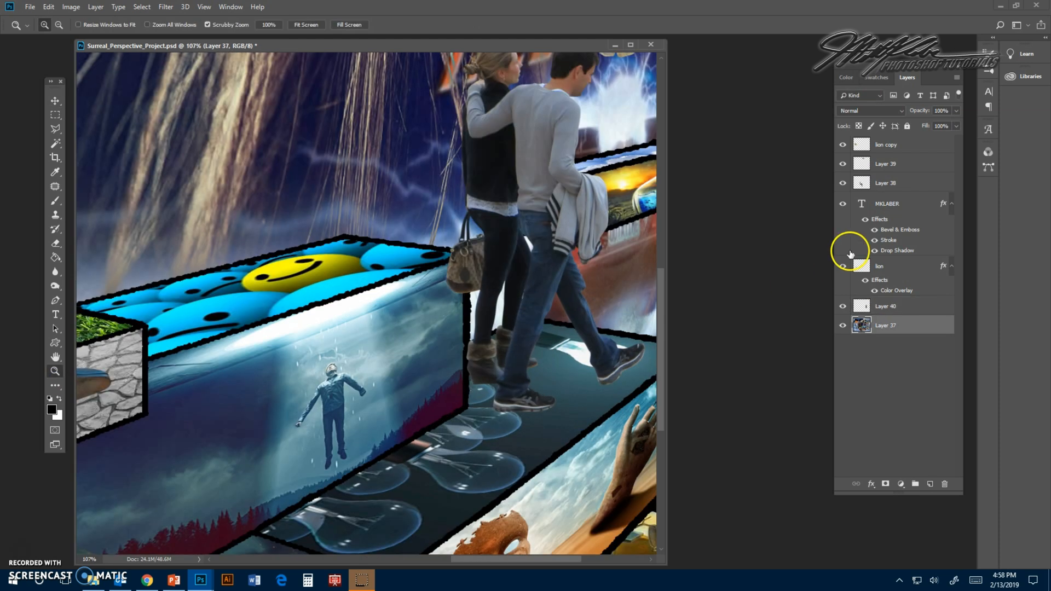
Step: Burn contact shadows into the collage on Layer 37 beneath the walking couple's feet on the light-bulb box
click(55, 286)
mouse_move(484, 394)
mouse_down()
mouse_move(504, 383)
mouse_move(510, 412)
mouse_up()
click(885, 306)
click(55, 243)
click(57, 24)
click(865, 328)
click(55, 286)
click(58, 25)
click(612, 375)
scroll(489, 406, up, 1)
key(ctrl+0)
Step: Save the collage as a Photoshop file named Surreal_Perspective_Project FINISHED with Maximize Compatibility enabled
click(35, 10)
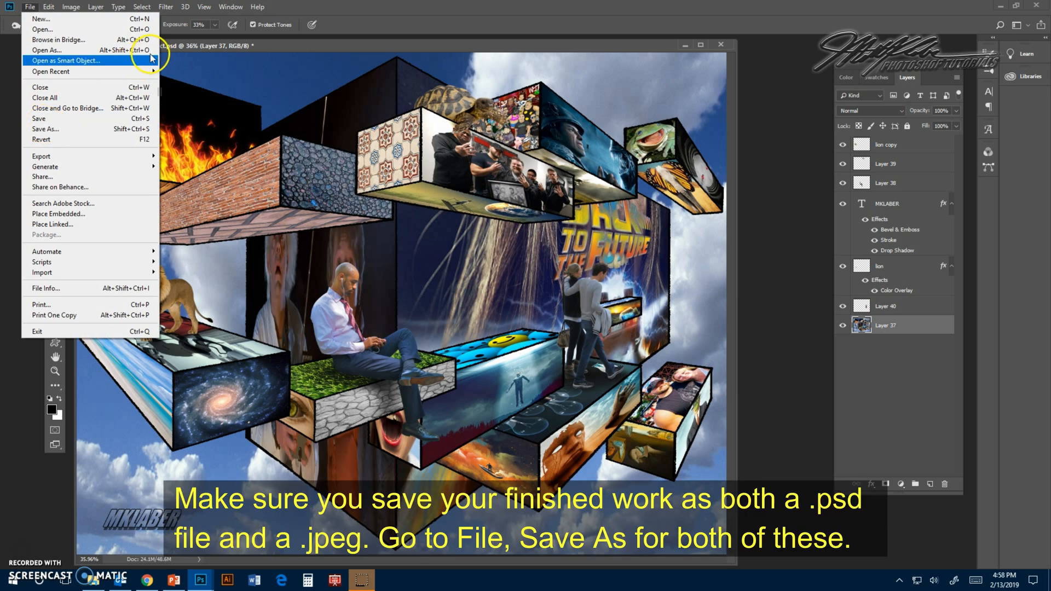
click(36, 129)
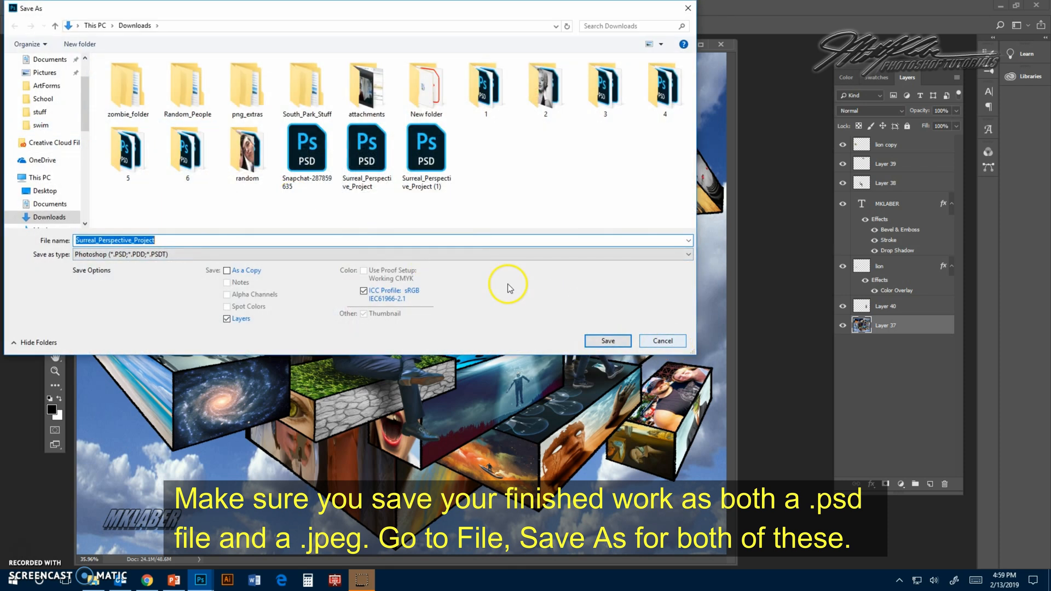
click(166, 240)
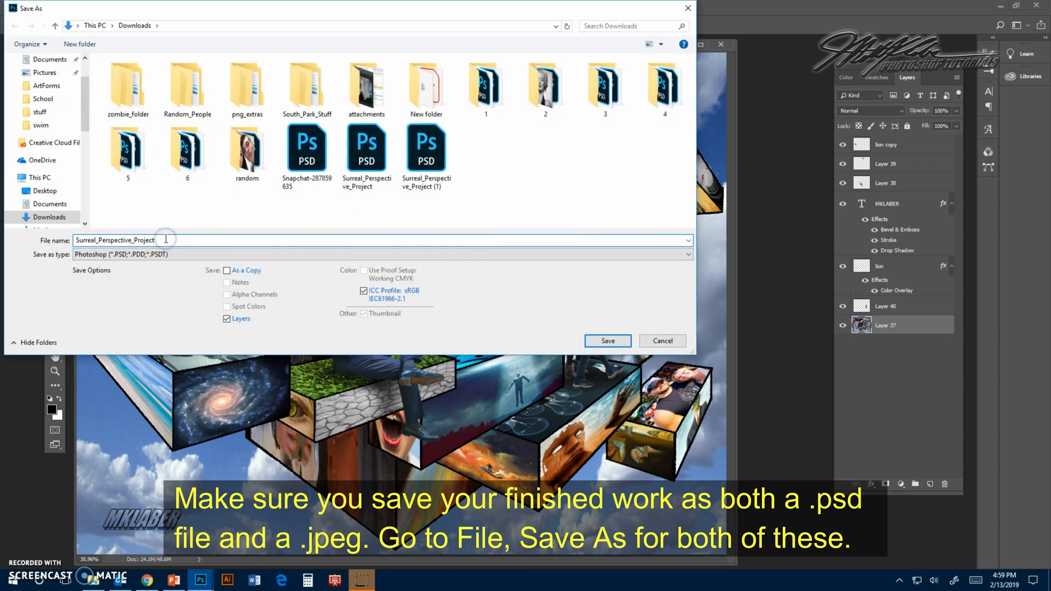
text(FINISHED)
click(603, 341)
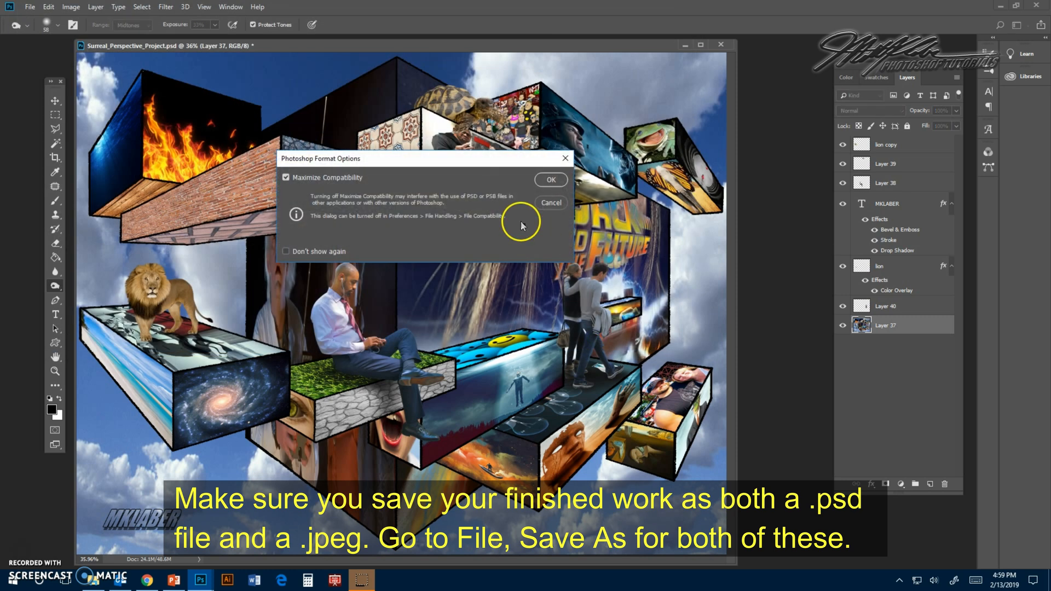
click(545, 180)
Step: Save a JPEG version of the collage named Surreal_Perspective_Project FINISHED in Downloads
click(30, 7)
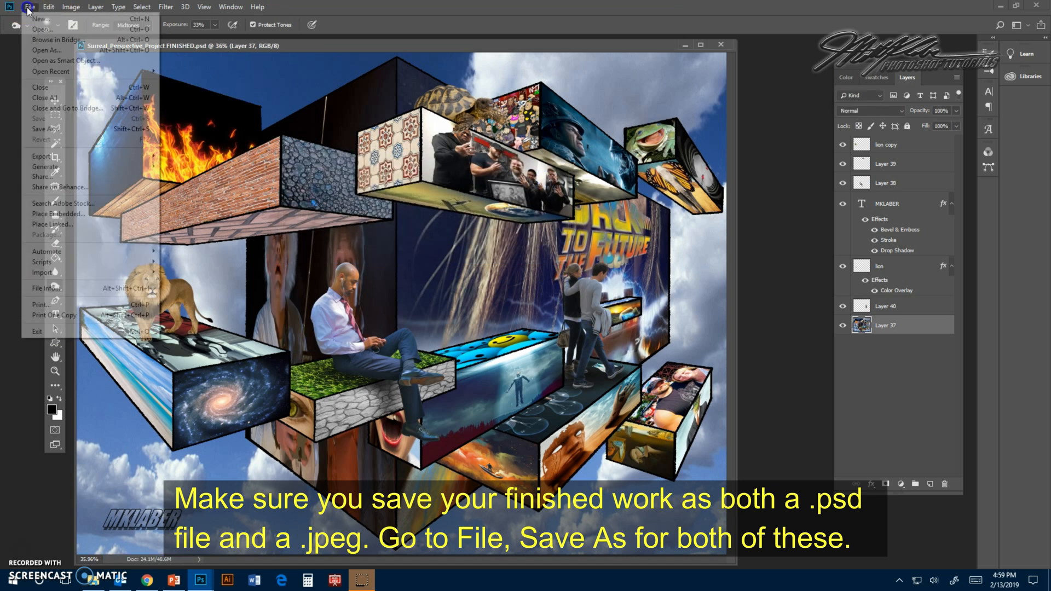
click(52, 129)
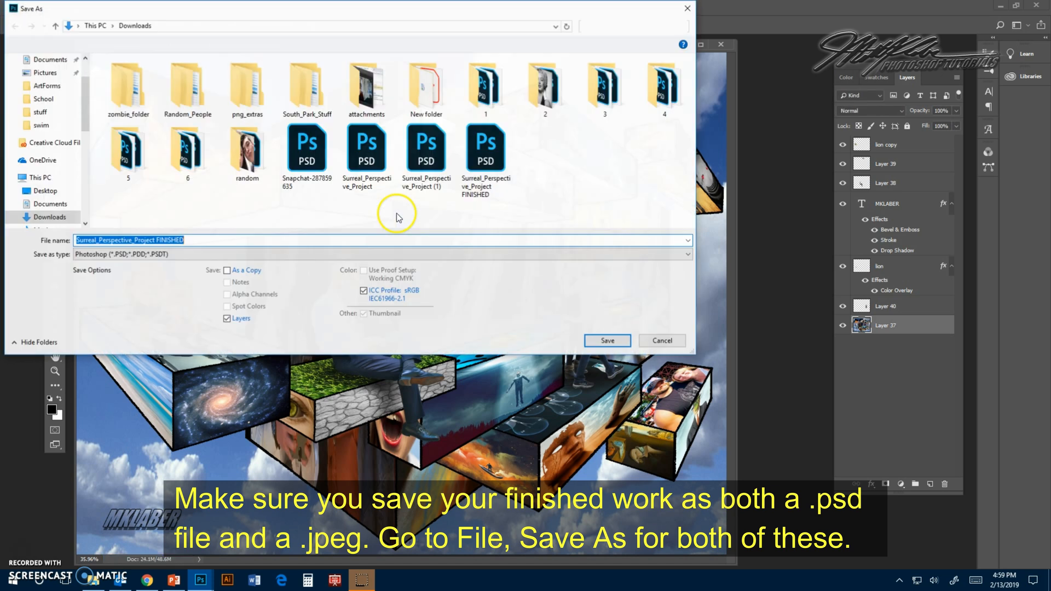
click(243, 254)
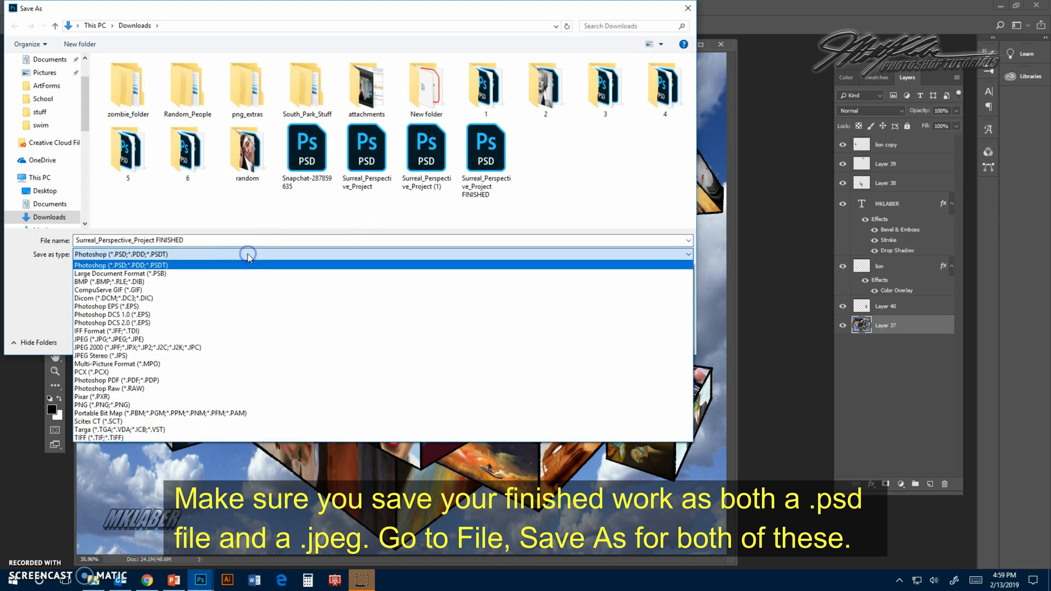
click(228, 339)
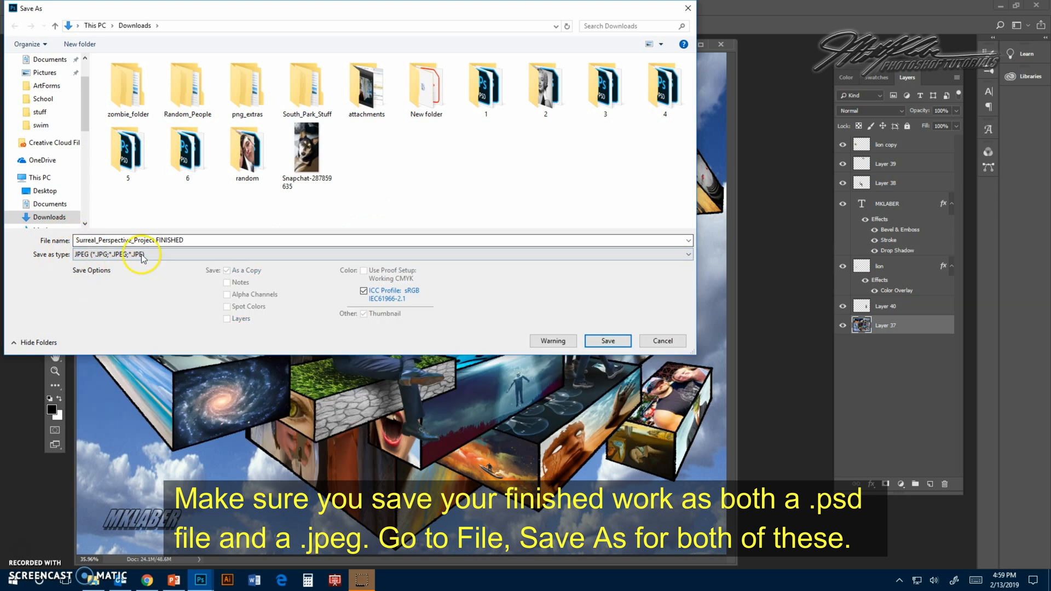
click(606, 340)
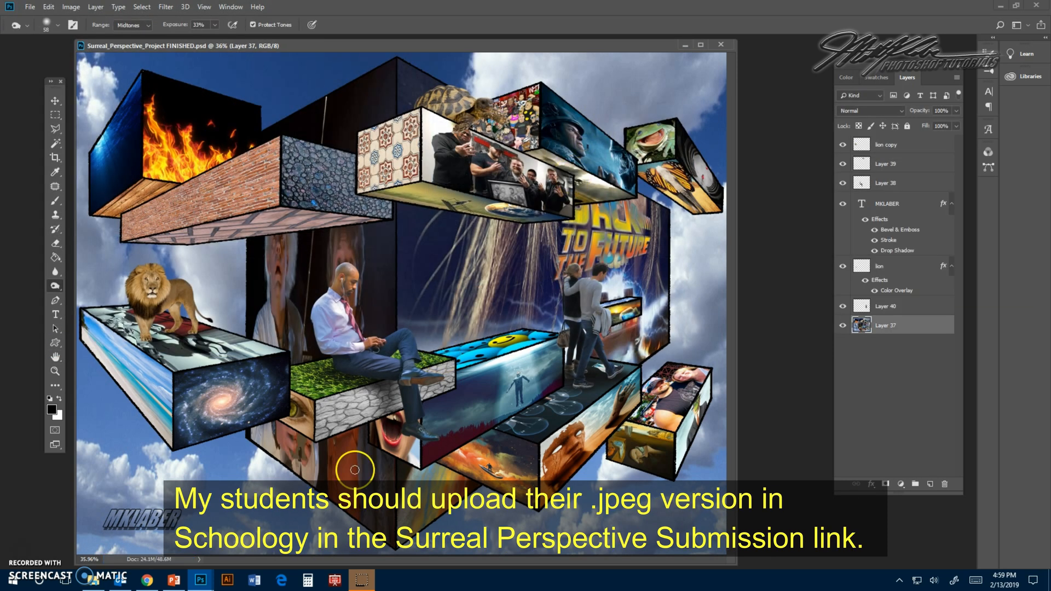
Step: Switch to Chrome and open the Surreal Perspective Submission Link in Schoology's Week 22 course folder
click(146, 580)
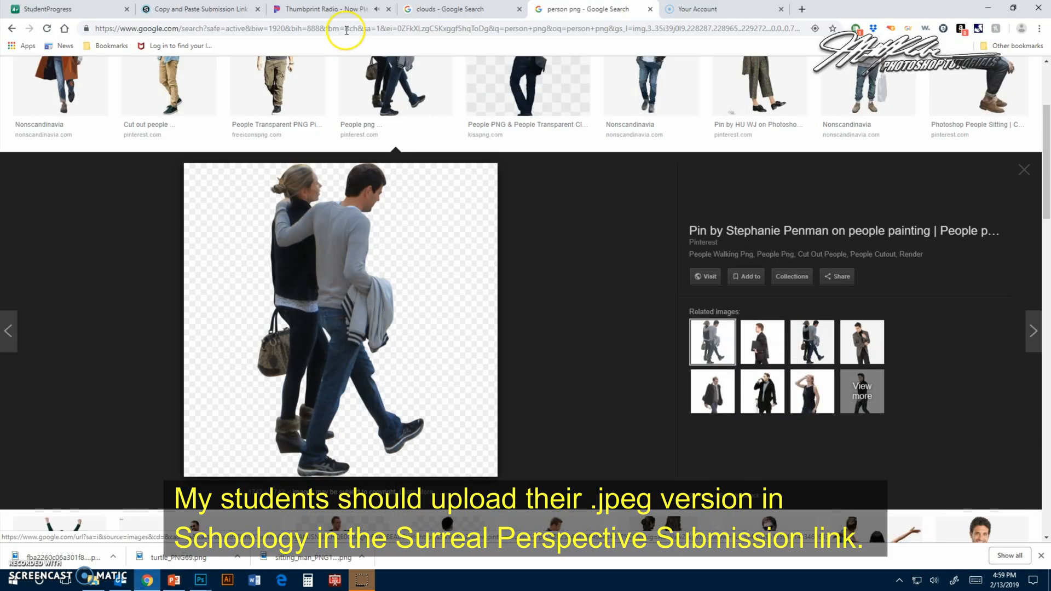
click(237, 12)
click(387, 283)
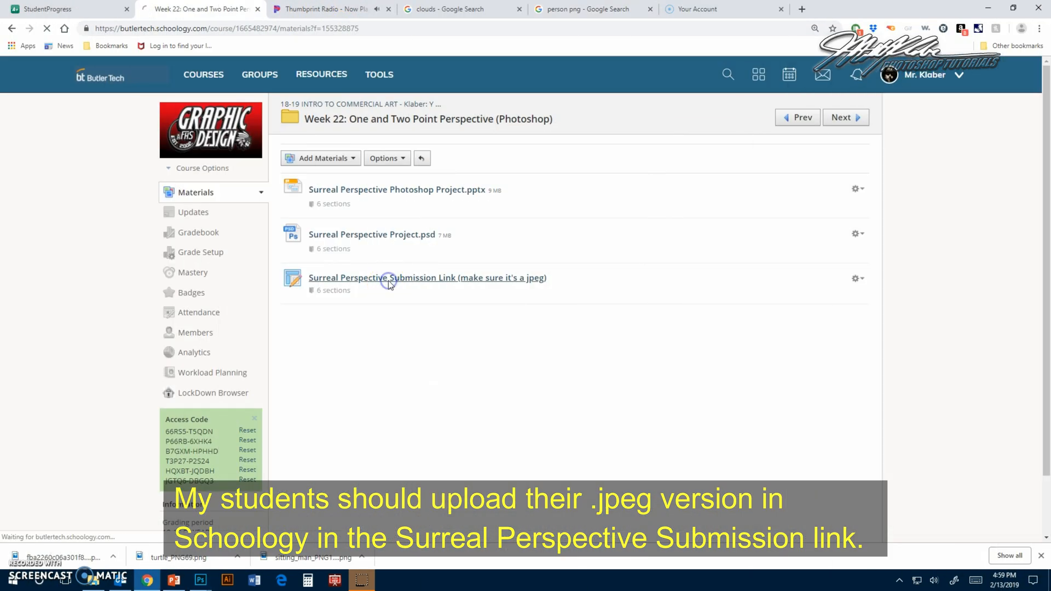